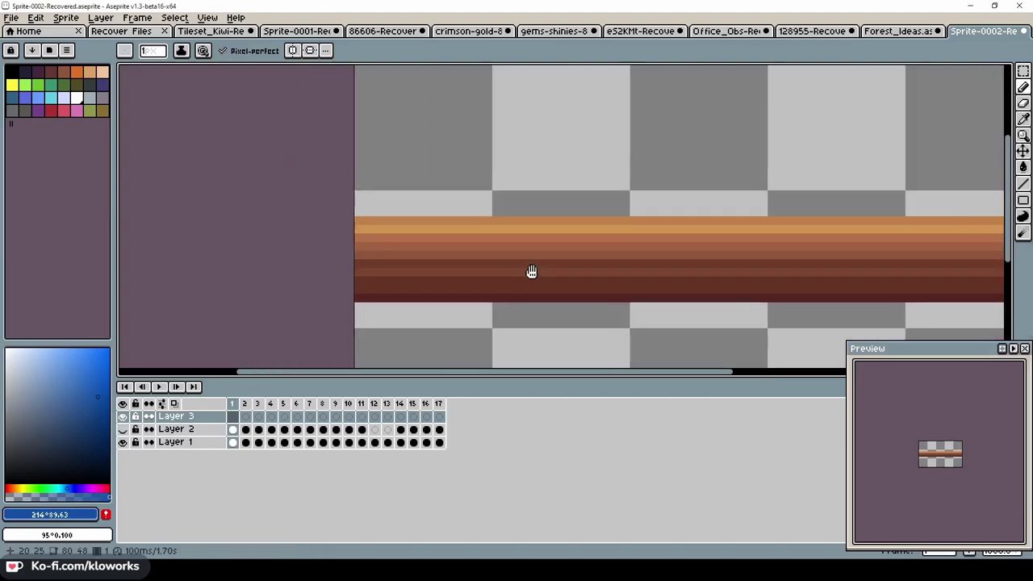
Pencil a triangular cone outline standing on the left end of the striped log
left_click_drag(530, 272, 550, 256)
left_click(541, 165, "shift")
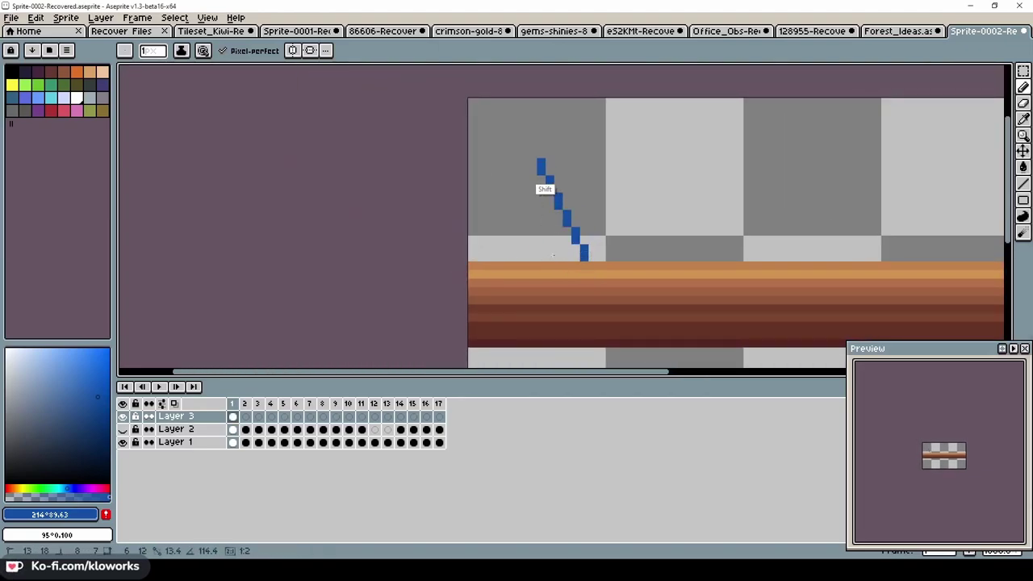
left_click(498, 254, "shift")
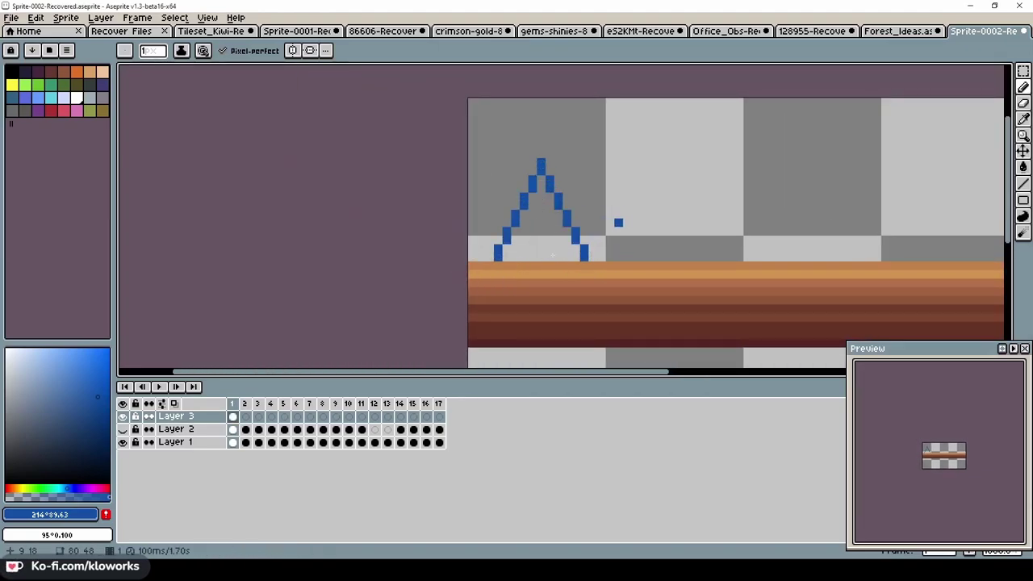
left_click(584, 254, "shift")
Fill the inside of the cone outline with blue using the Paint Bucket
key("g")
left_click(544, 240)
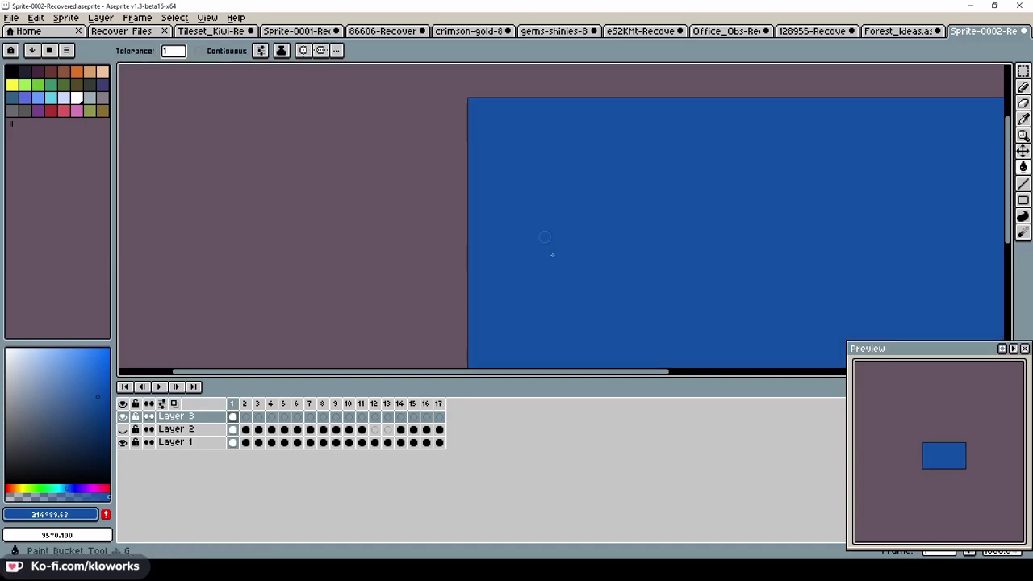
key("ctrl+z")
left_click(552, 242)
Trace the cone's left and right sides in darker blue, then recentre the view
key("b")
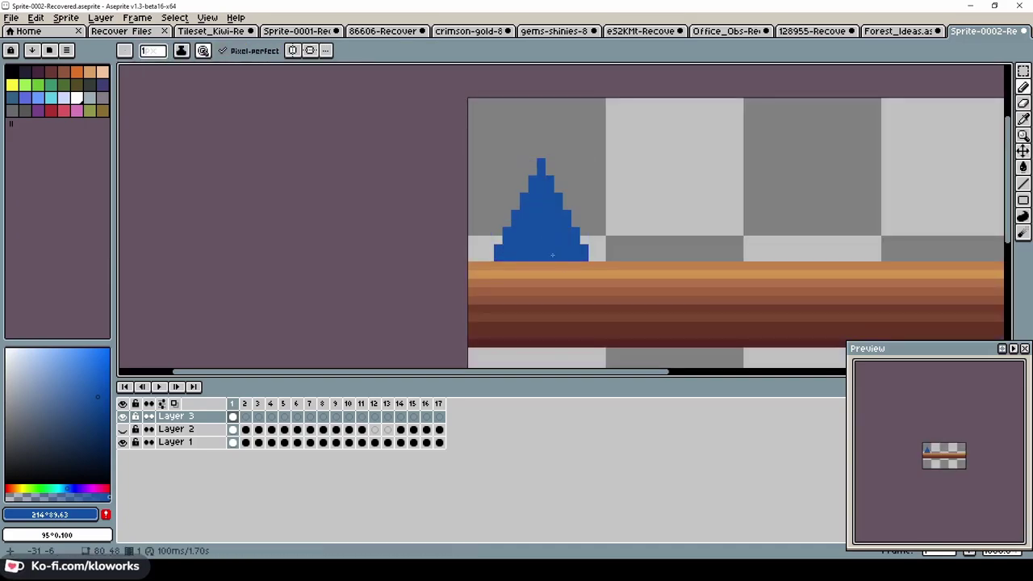
left_click(541, 170, "ctrl+shift")
left_click(498, 253, "ctrl+shift")
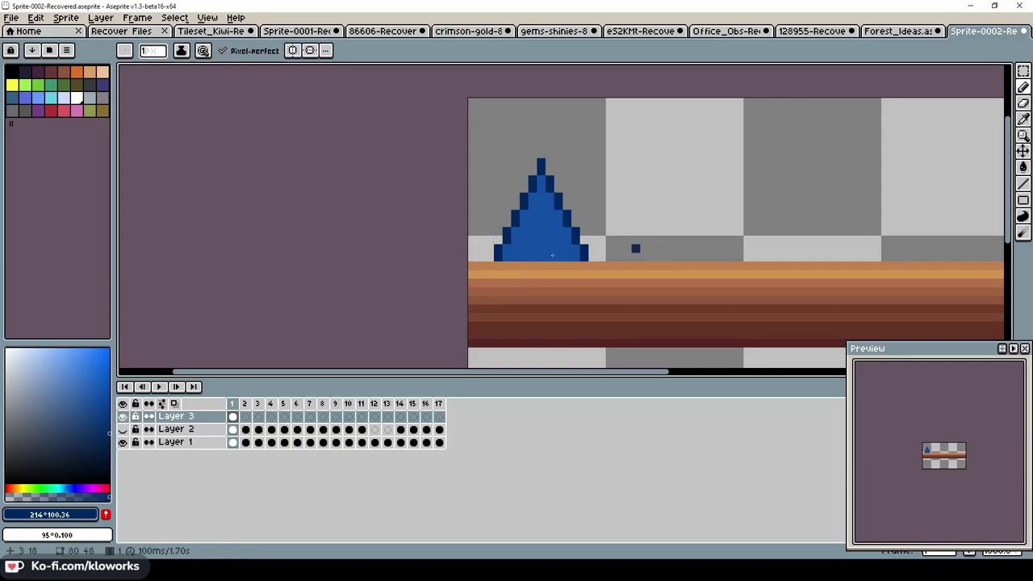
scroll(552, 255, "down", 1)
left_click_drag(552, 255, 512, 191)
scroll(537, 213, "up", 1)
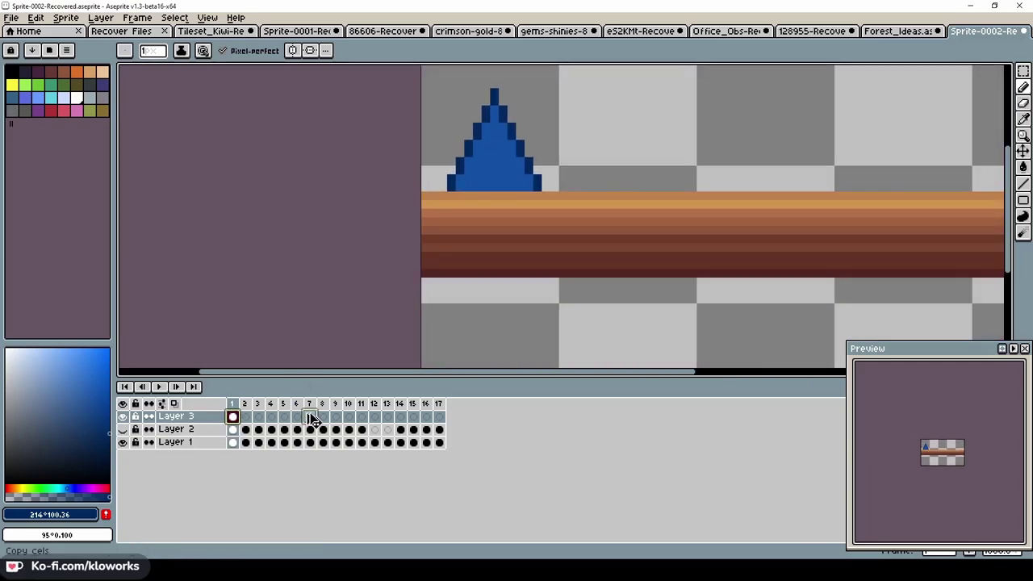
Copy the cone into frame 6, flip it downward under the log, and move it to frame 7
left_click_drag(313, 419, 297, 417)
key("shift+v")
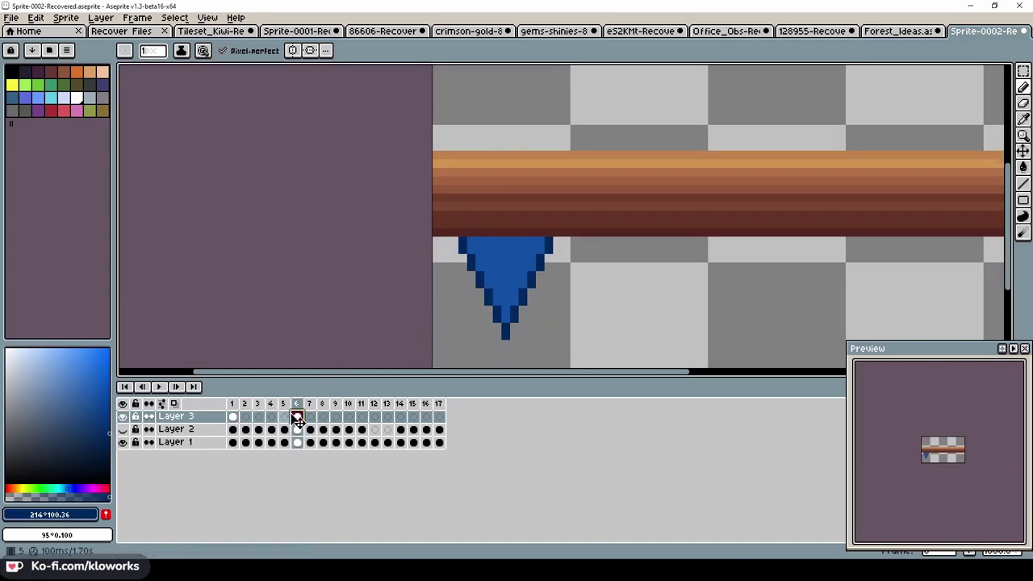
left_click_drag(297, 416, 308, 417)
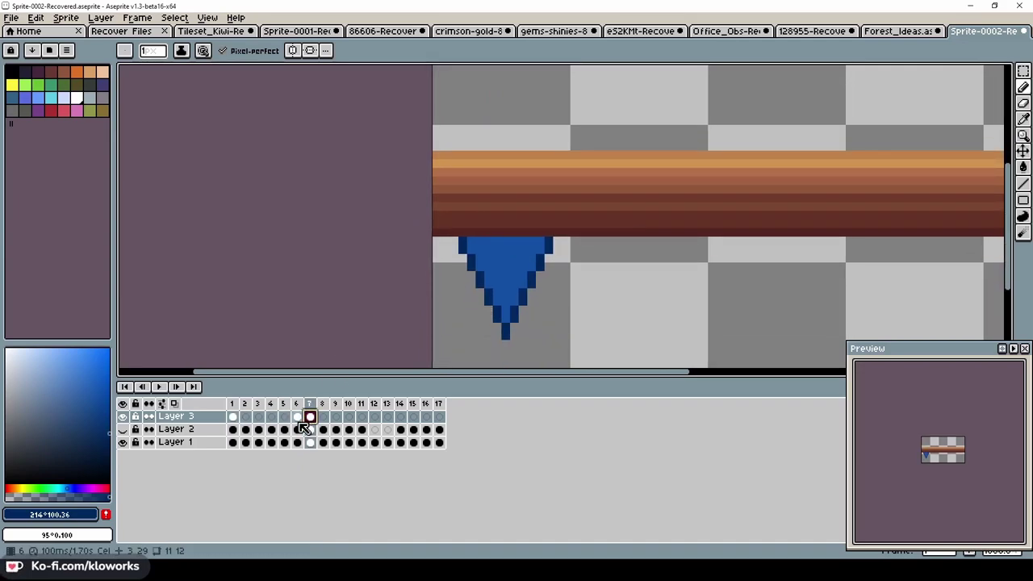
Draw a filled dark-blue ellipse over the log in frame 4
left_click(297, 416)
left_click(1022, 202)
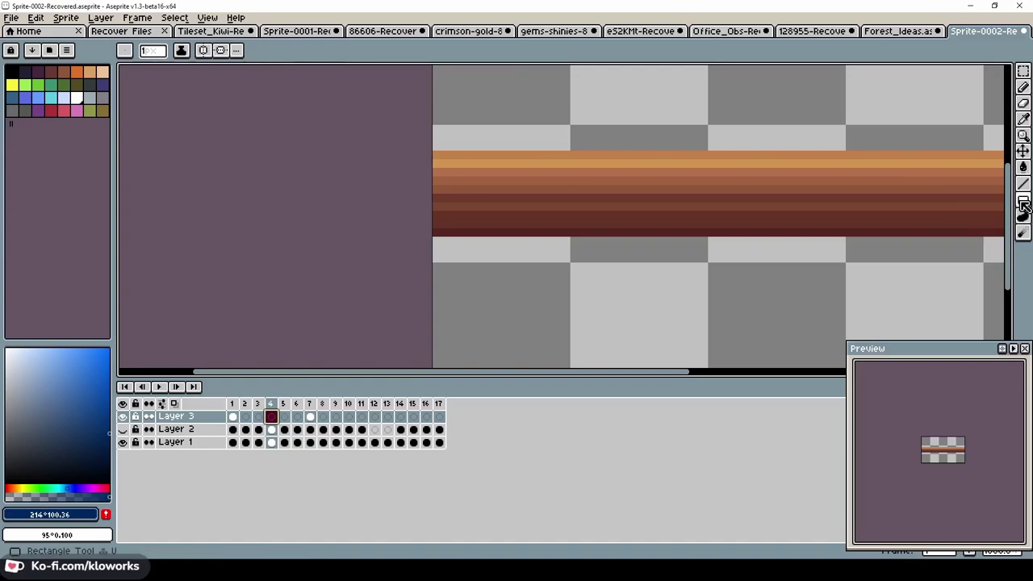
left_click(1005, 200)
left_click_drag(470, 152, 552, 236)
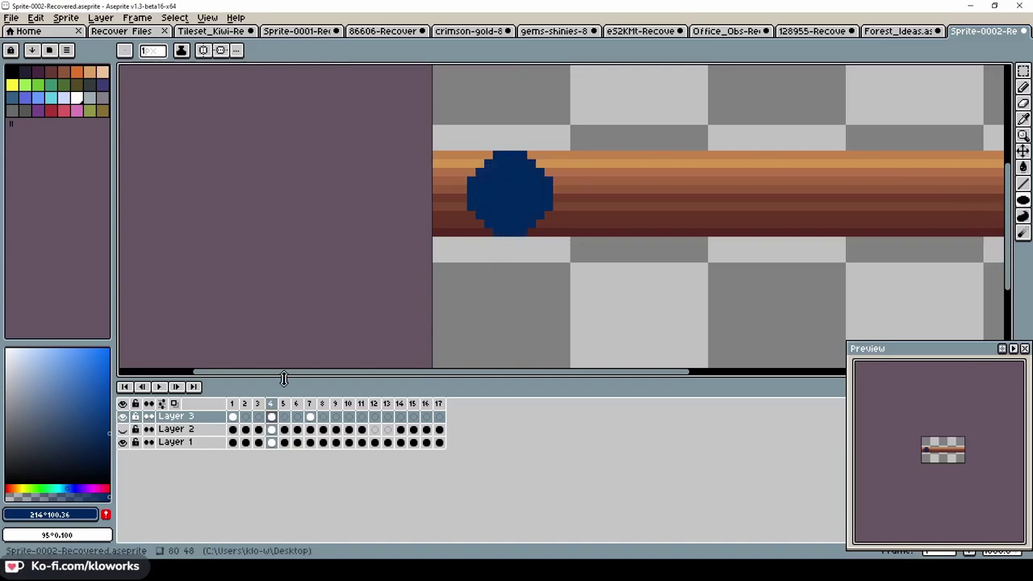
Select the round blob in frame 4 and bring the whole log back into view
left_click_drag(271, 405, 232, 404)
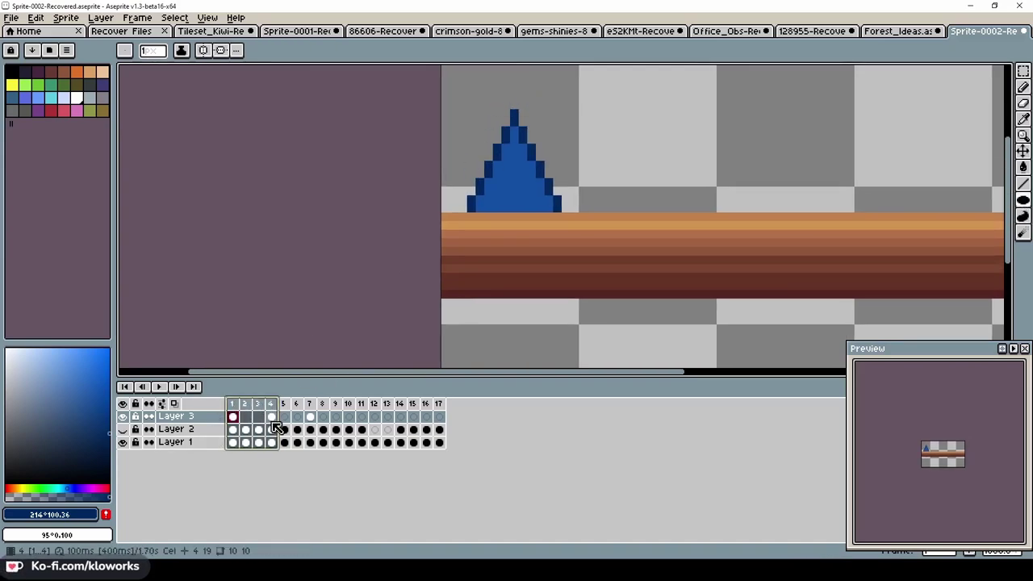
left_click(271, 417)
key("m")
mouse_move(455, 202)
left_mouse_down()
mouse_move(615, 343)
mouse_move(604, 343)
left_mouse_up()
key("ctrl+d")
scroll(495, 270, "up", 1)
scroll(496, 270, "down", 1)
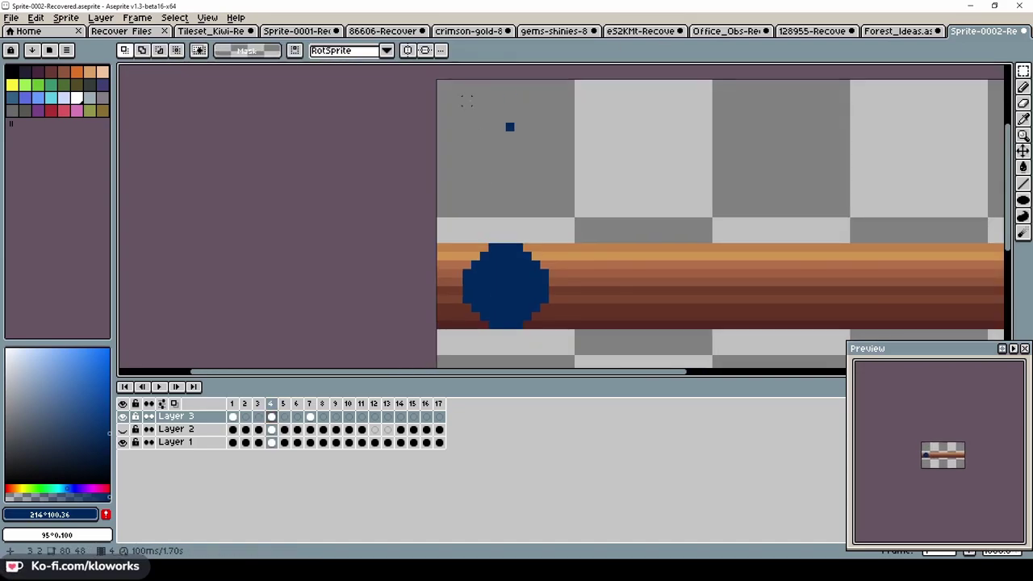
left_click_drag(466, 101, 471, 55)
Paint a lighter #124fa3 ring inside the blob's dark-blue rim in frame 4
left_click(233, 417)
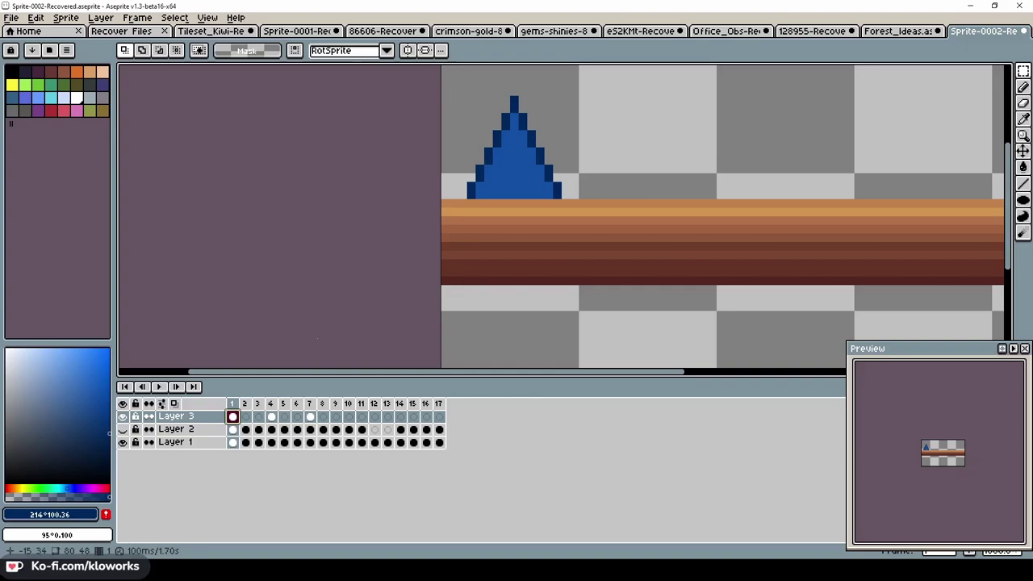
left_click(272, 416)
key("b")
left_click(232, 417)
left_click(511, 162, "alt")
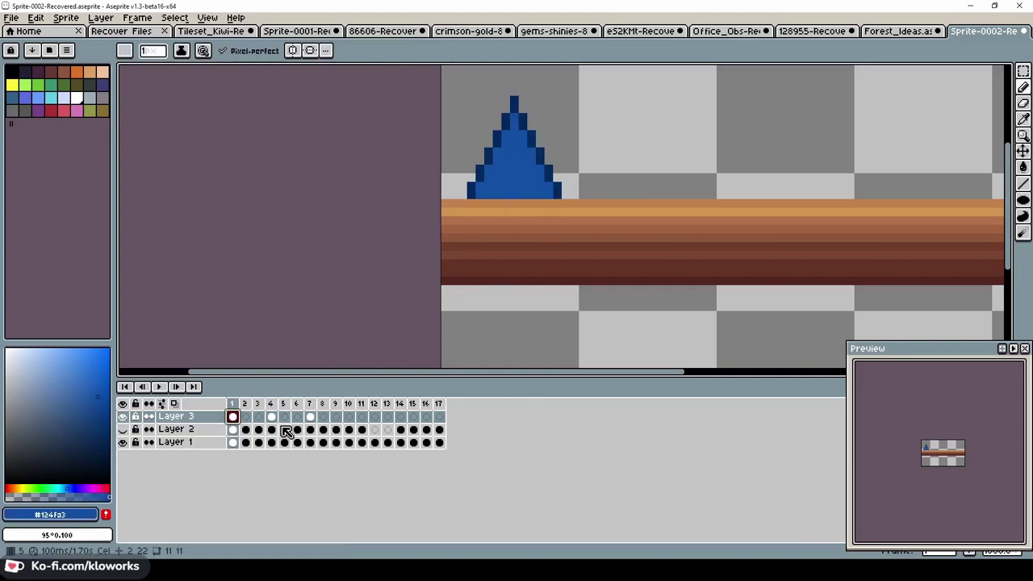
left_click(272, 416)
scroll(504, 183, "up", 2)
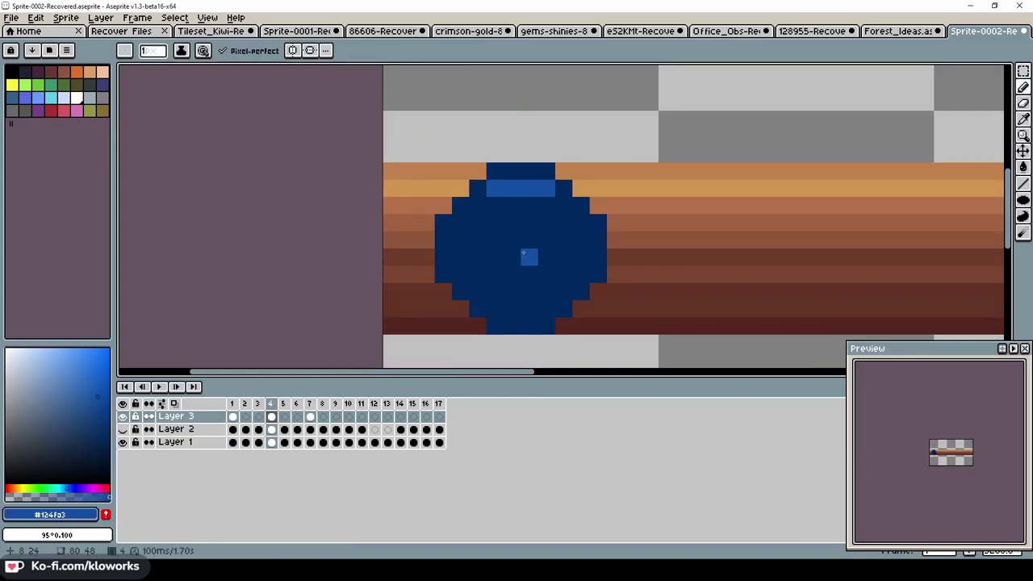
mouse_move(579, 228)
left_mouse_down()
mouse_move(534, 323)
mouse_move(453, 296)
mouse_move(461, 242)
mouse_move(547, 240)
mouse_move(504, 291)
mouse_move(525, 251)
left_mouse_up()
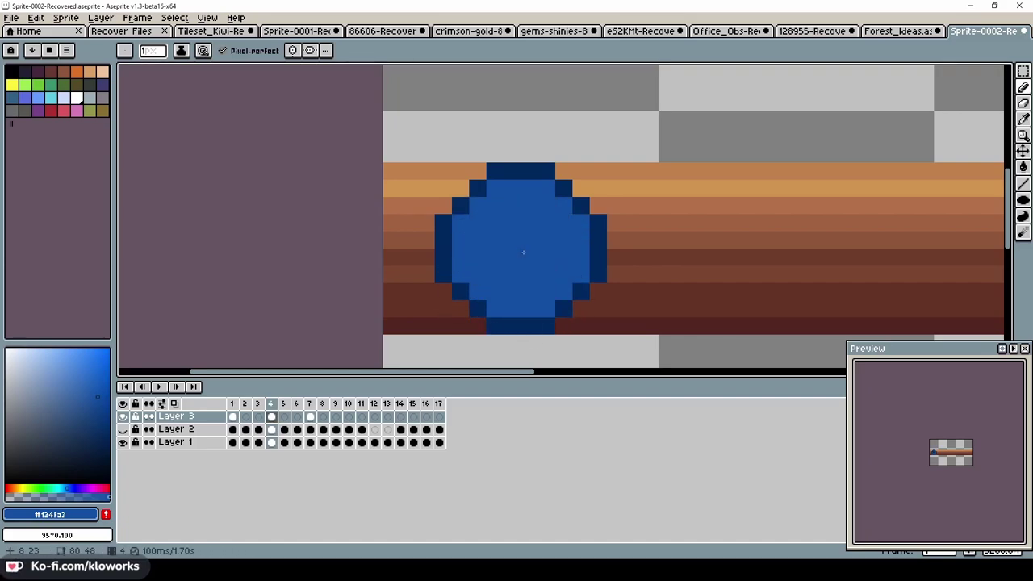
scroll(524, 251, "down", 1)
scroll(525, 251, "down", 1)
left_click(233, 418)
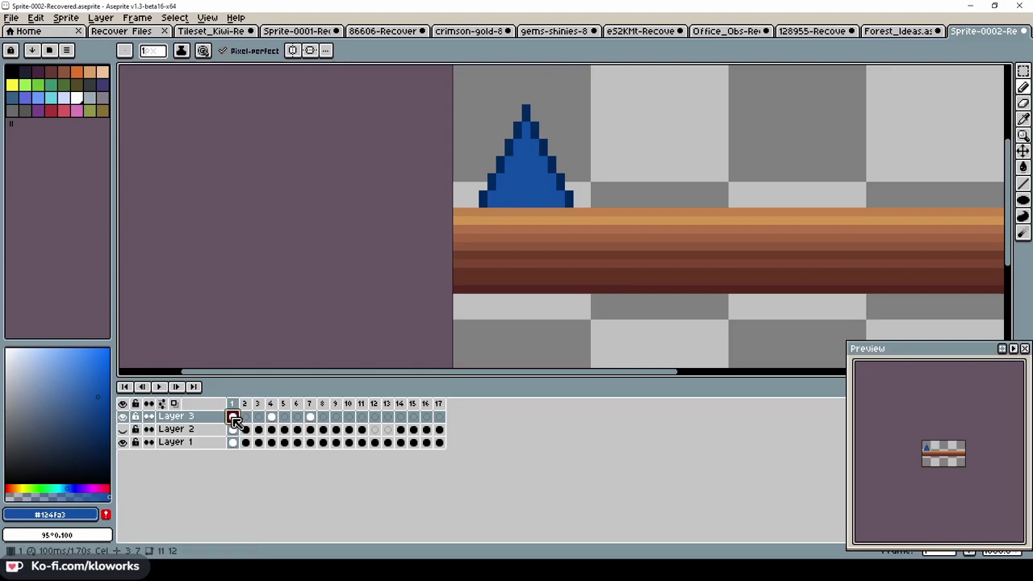
Nudge the cone in frame 2 down one pixel
left_click(244, 417)
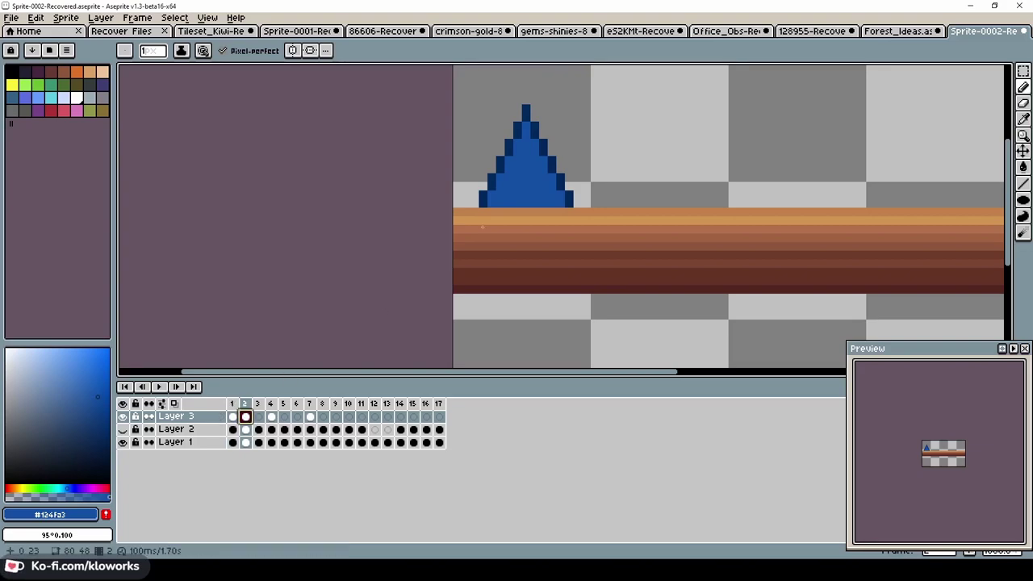
key("m")
left_click_drag(445, 119, 597, 288)
key("Down")
key("Down")
left_click(693, 171)
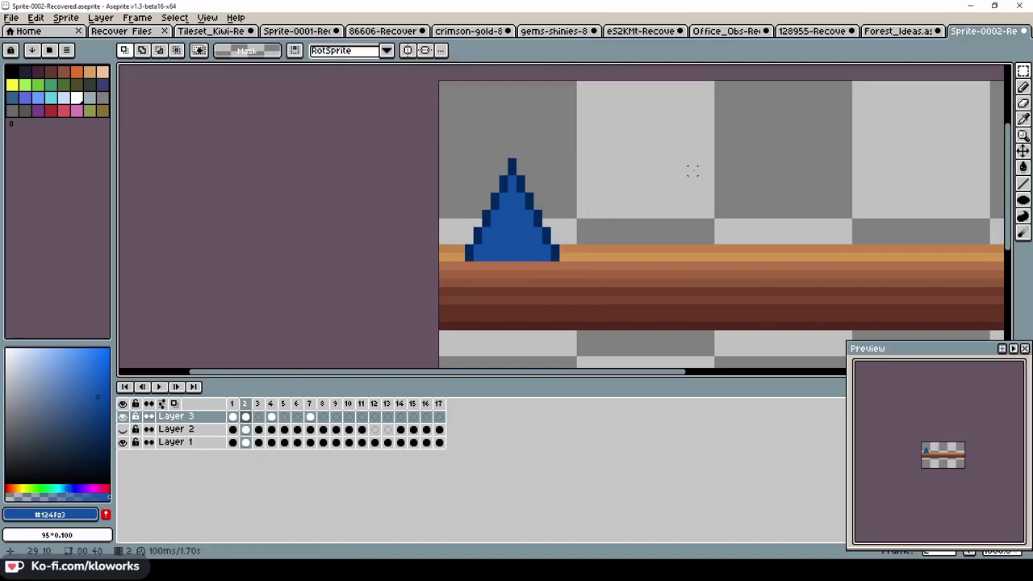
Lower the top of frame 2's cone by one pixel and pick the transparent colour
left_click_drag(442, 126, 565, 253)
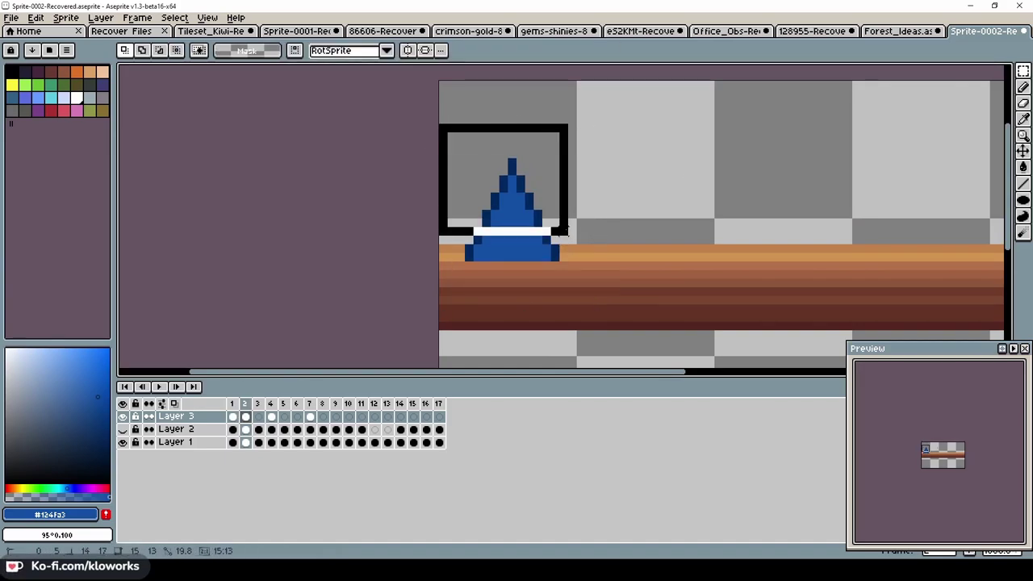
key("ctrl+d")
left_click_drag(445, 121, 569, 213)
key("ctrl+d")
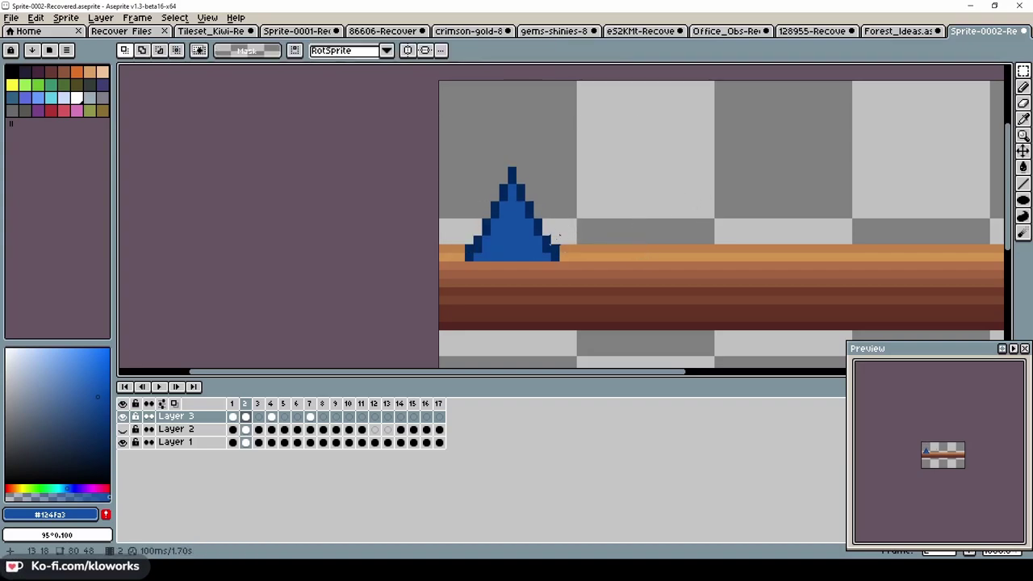
key("b")
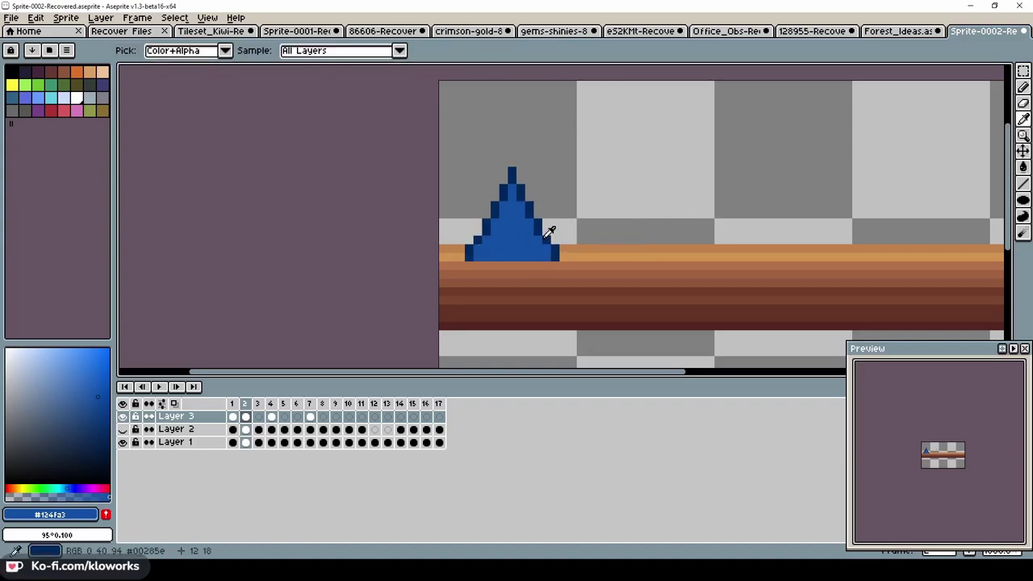
left_click(549, 231, "alt")
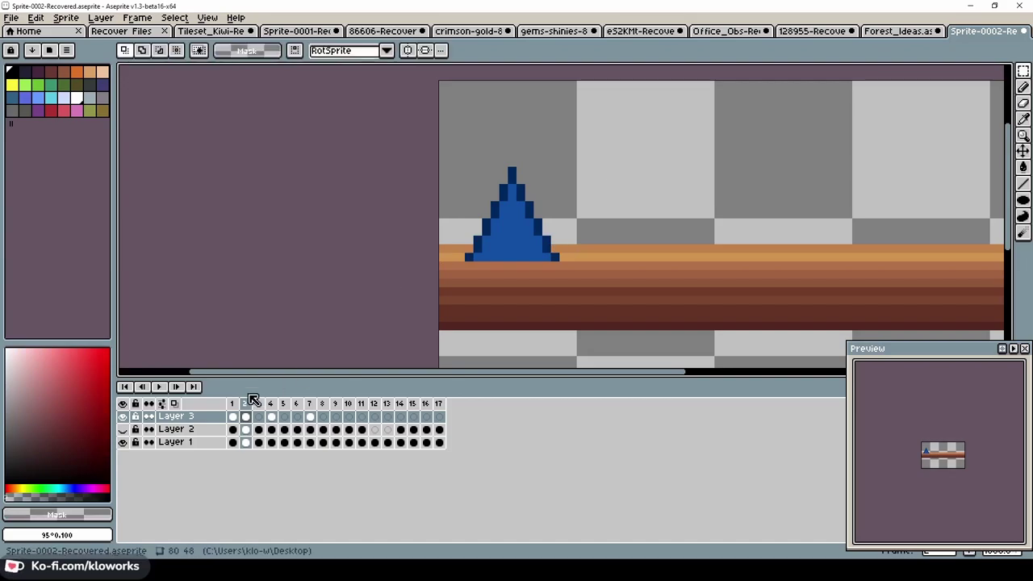
Copy frame 2's cone cel into frame 3 and lower it
left_click_drag(233, 404, 248, 413)
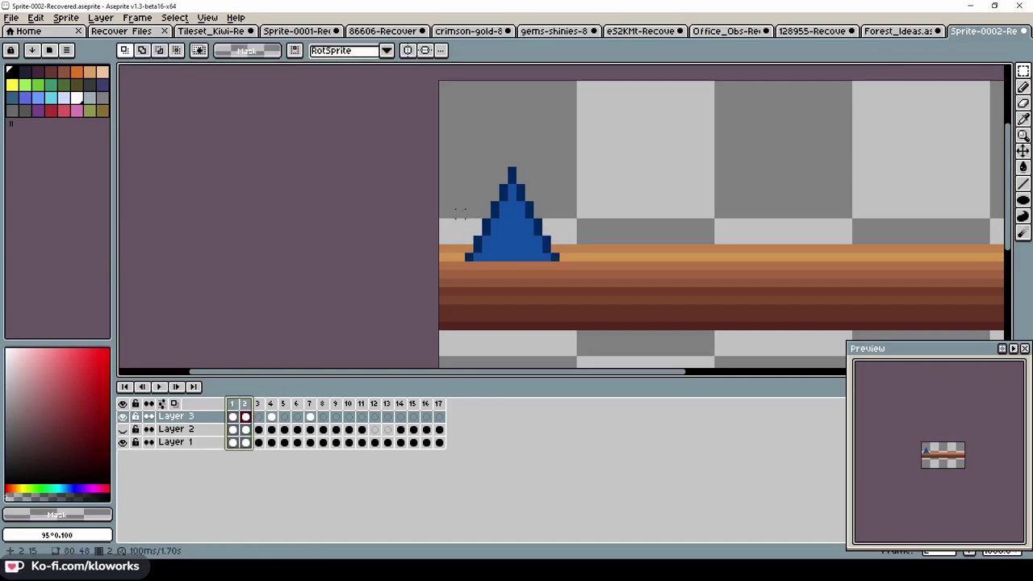
left_click(246, 417)
left_click_drag(269, 421, 258, 417)
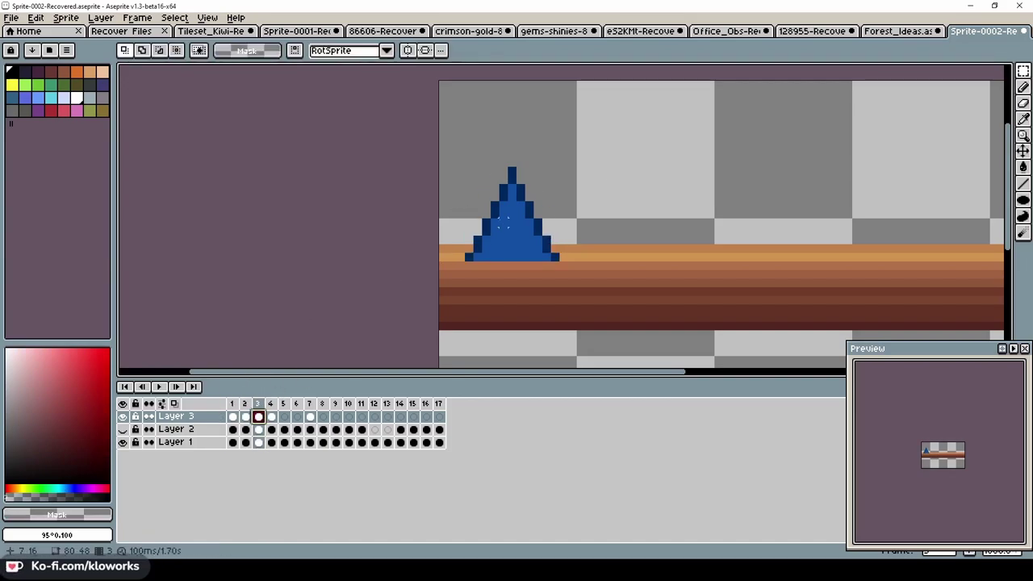
left_click_drag(583, 291, 583, 309)
Flatten frame 3's cone top, erase a right-edge pixel, then play through the frames
left_click_drag(550, 234, 576, 258)
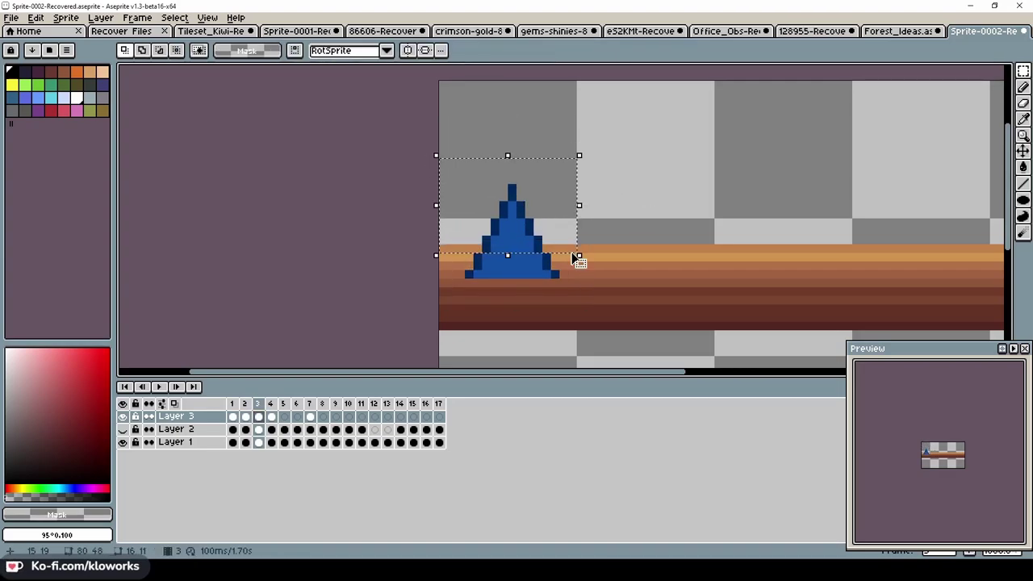
left_click_drag(465, 161, 565, 242)
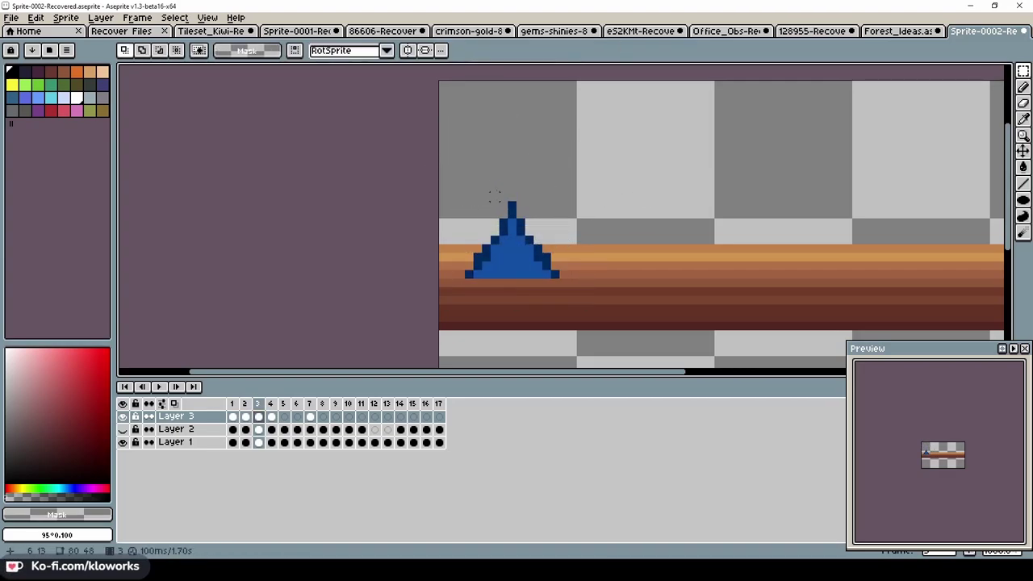
key("ctrl+z")
left_click(632, 196)
key("ctrl+z")
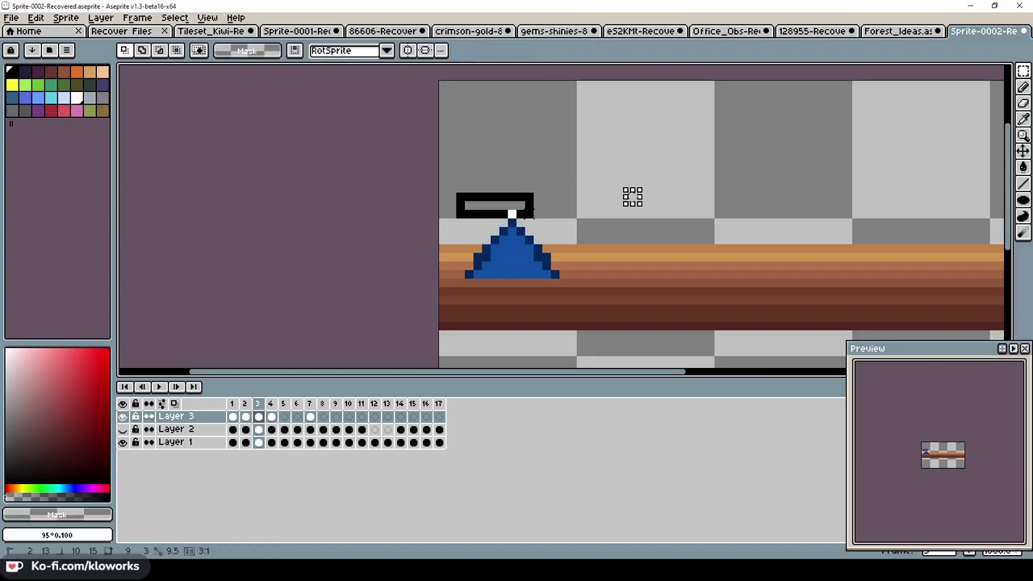
key("b")
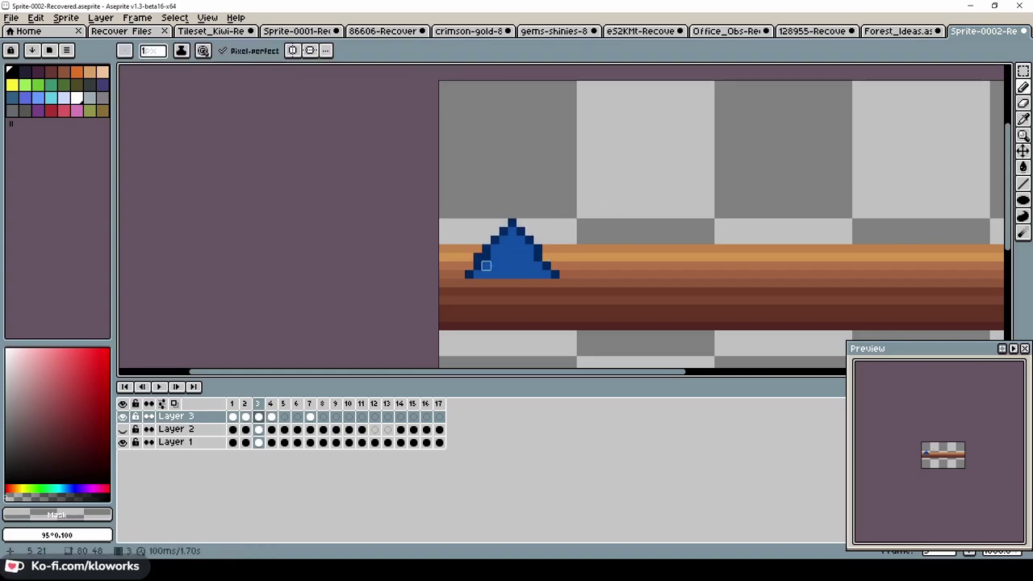
left_click(538, 257)
left_click(505, 257, "alt")
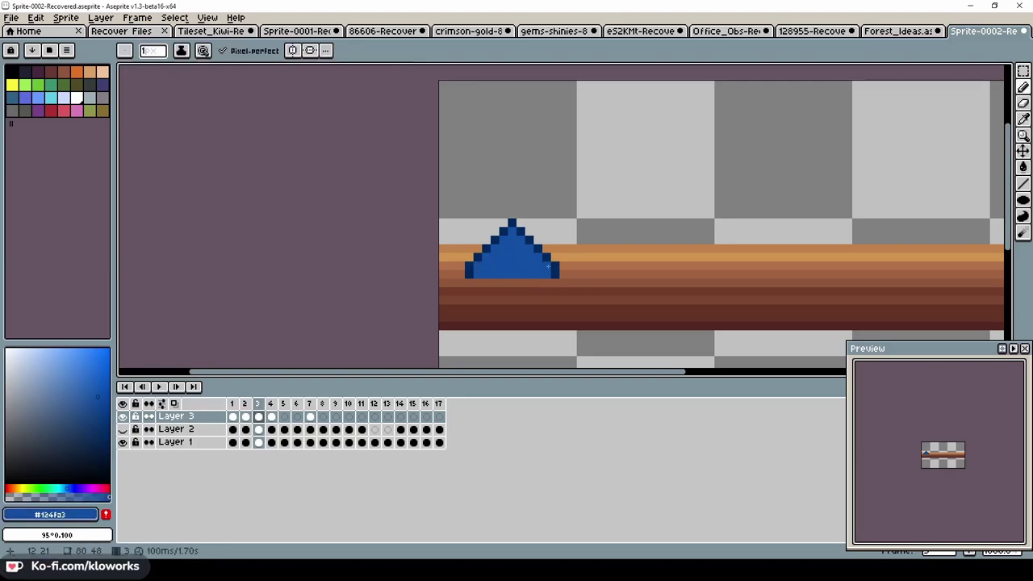
key("Return")
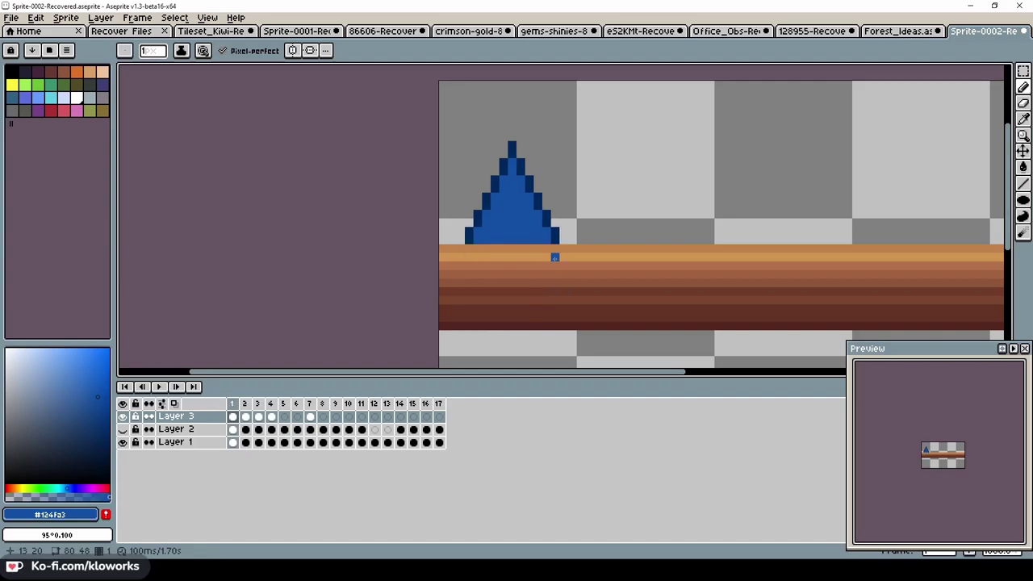
Add a dark-blue pixel at the bottom-right of frame 2's cone
left_click(548, 242, "alt")
key("Right")
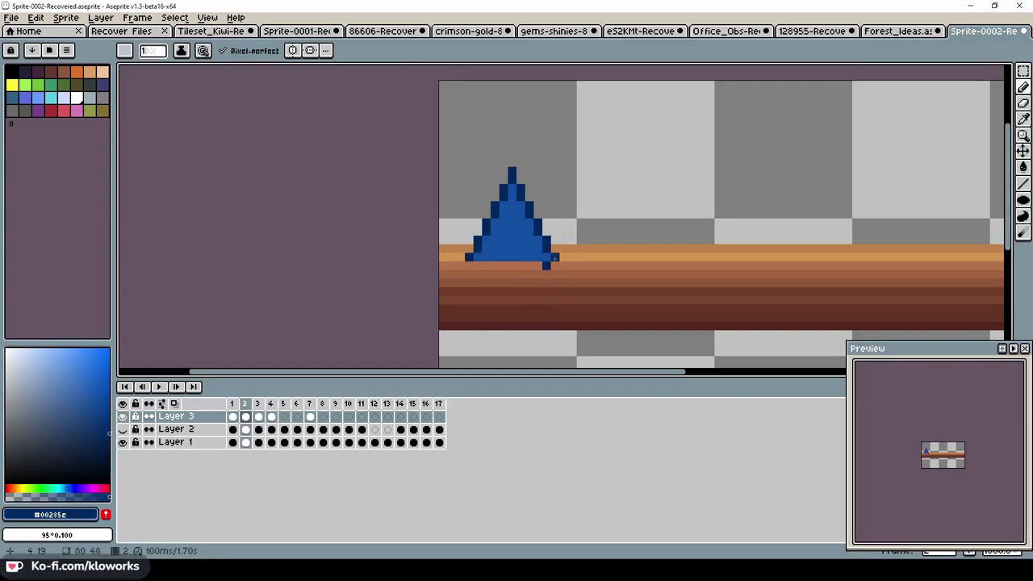
left_click(554, 262)
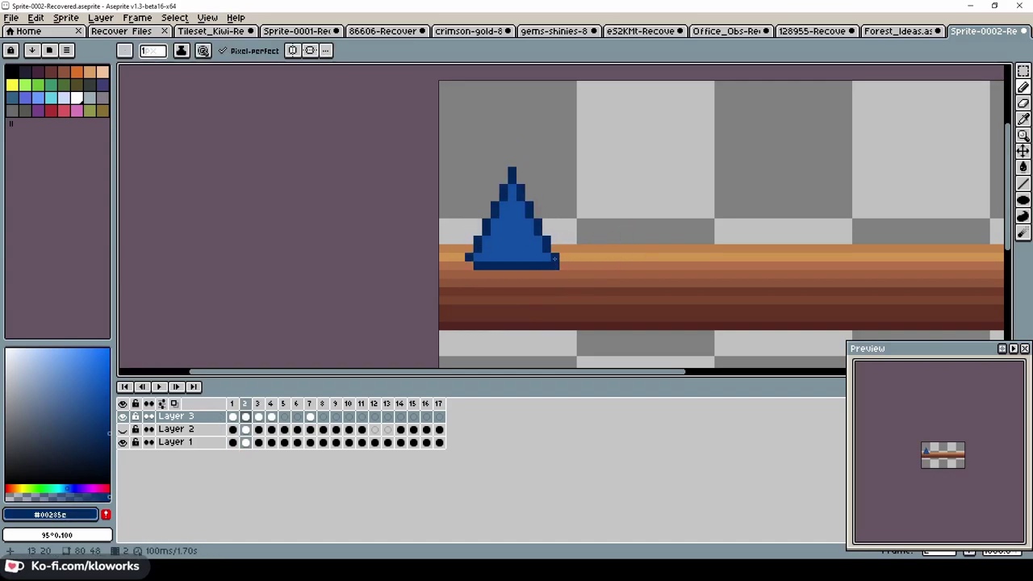
left_click(554, 258, "alt")
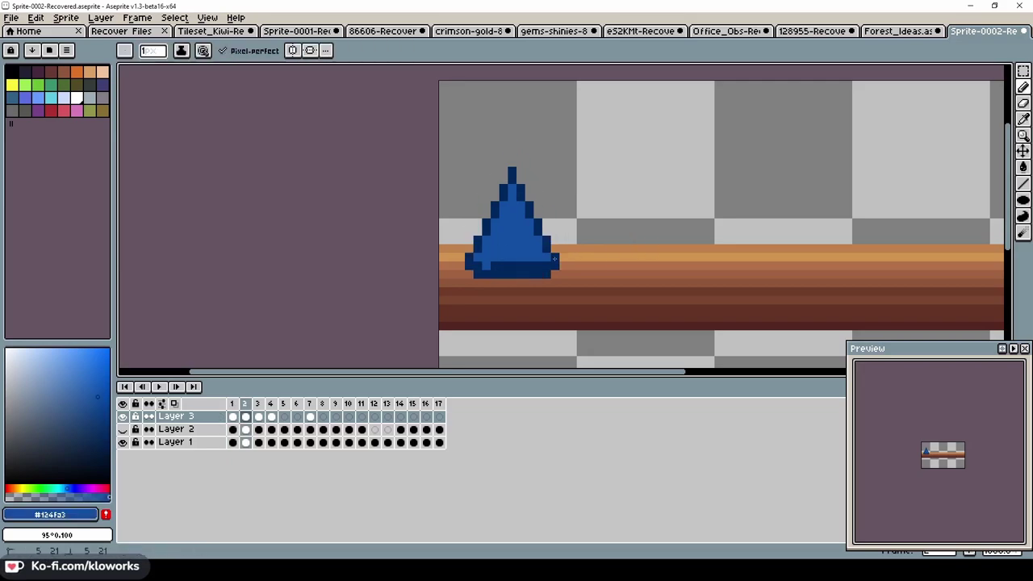
left_click(555, 258, "alt")
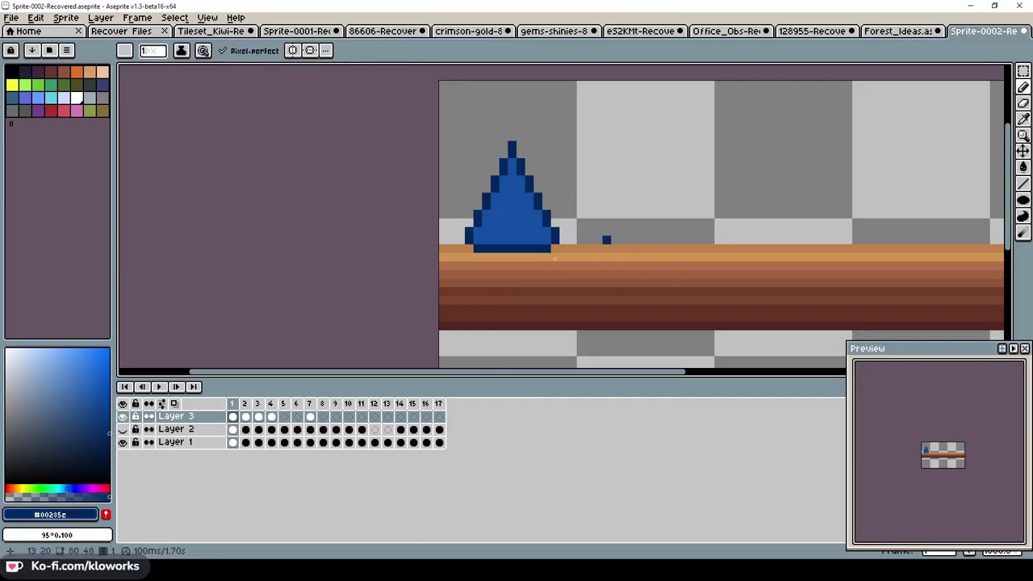
Make and clear a rectangular selection beside the cone, then step between frames
key("m")
left_click_drag(439, 127, 606, 246)
key("ctrl+d")
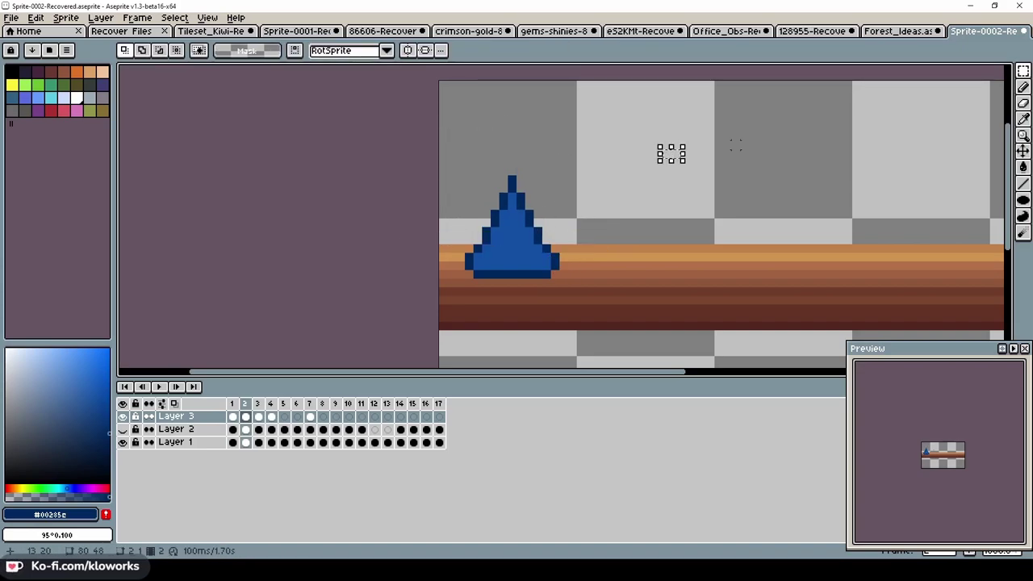
key("b")
key("Left")
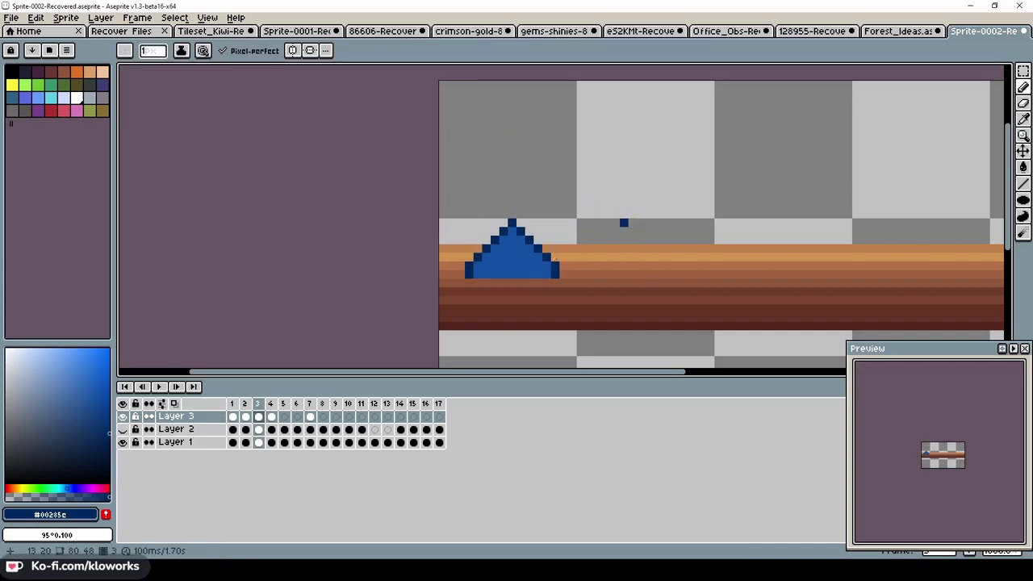
key("Right")
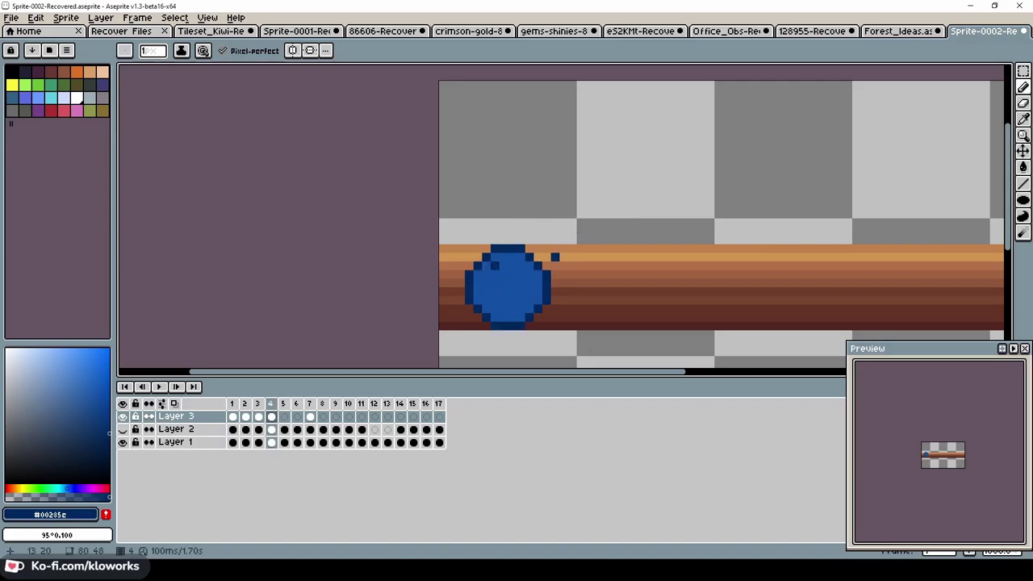
key("Left")
Add a mid-blue pixel at the blob's top right and shift its right half one pixel right
left_click(557, 250, "alt")
key("Right")
left_click(538, 250)
key("Left")
key("Right")
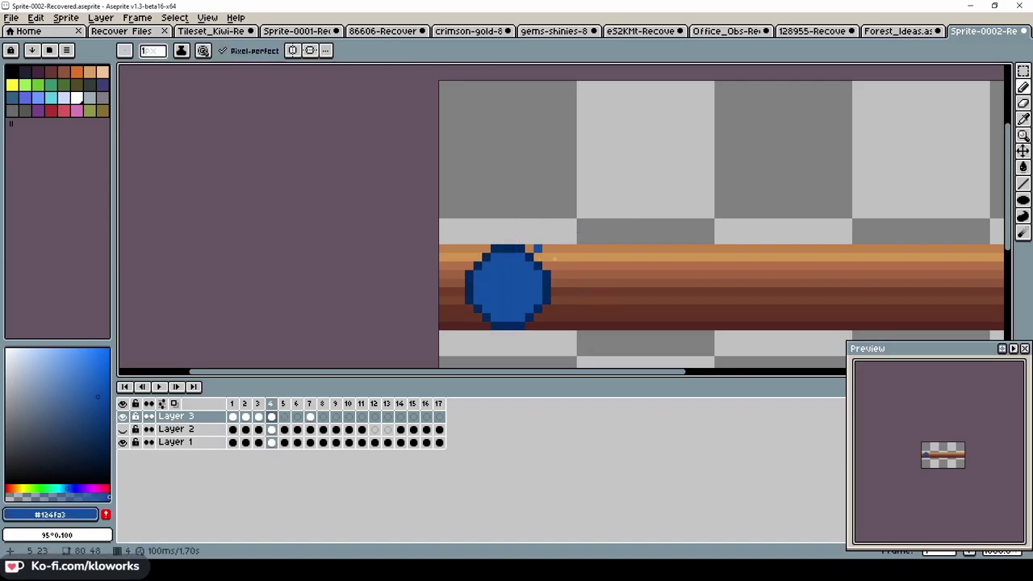
left_click_drag(507, 222, 590, 363)
key("Right")
key("ctrl+d")
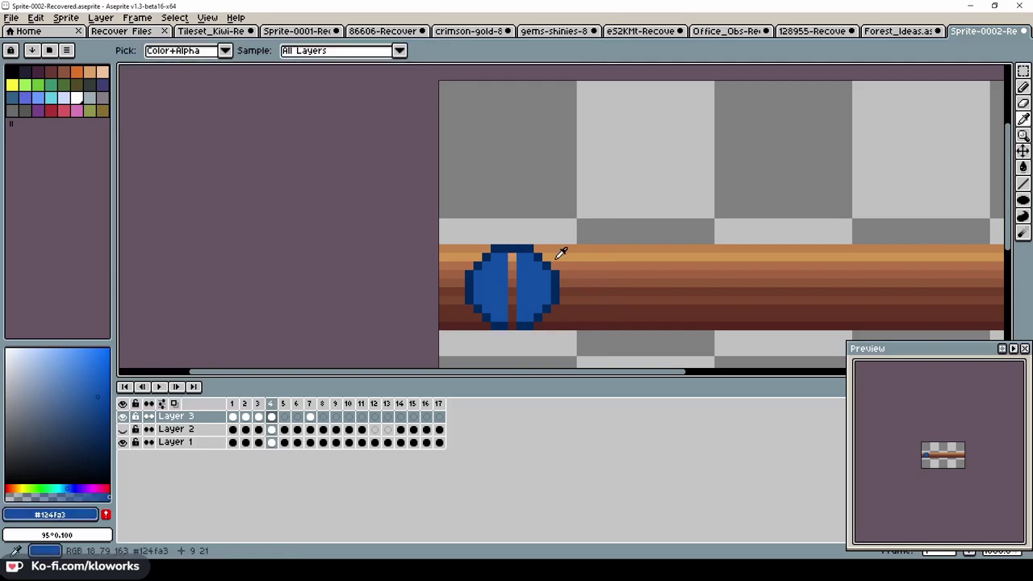
Step through frames 1–7 to review the cone poses and the inverted cone
key("Right")
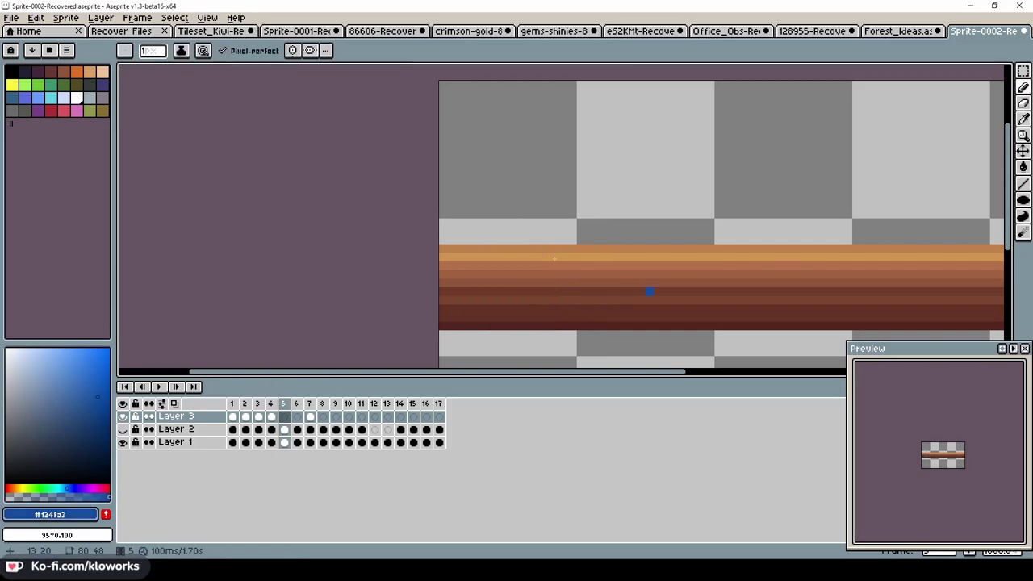
key("Left")
key("Left")
key("Right")
key("Left")
key("Left")
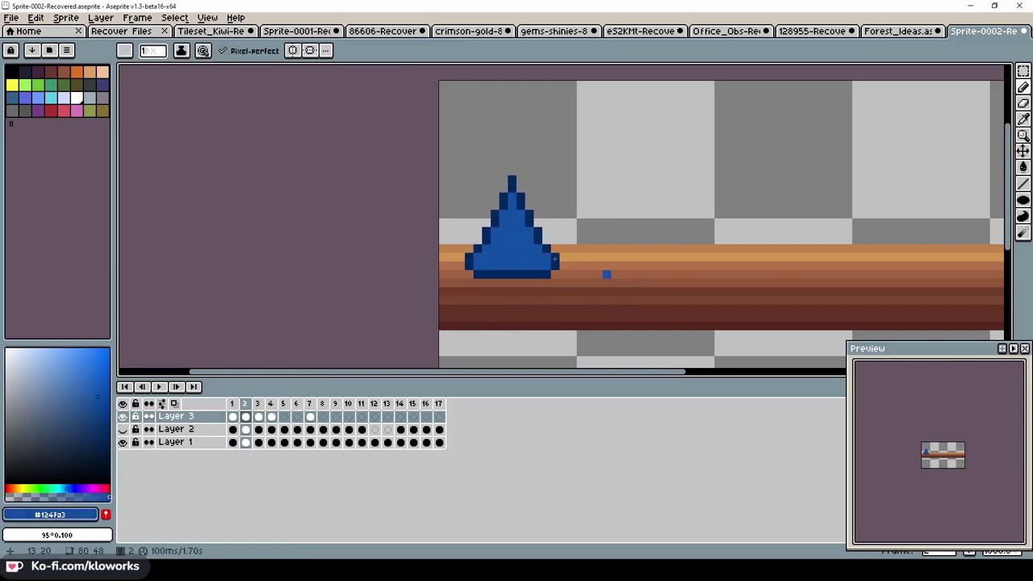
key("Left")
left_click(270, 417)
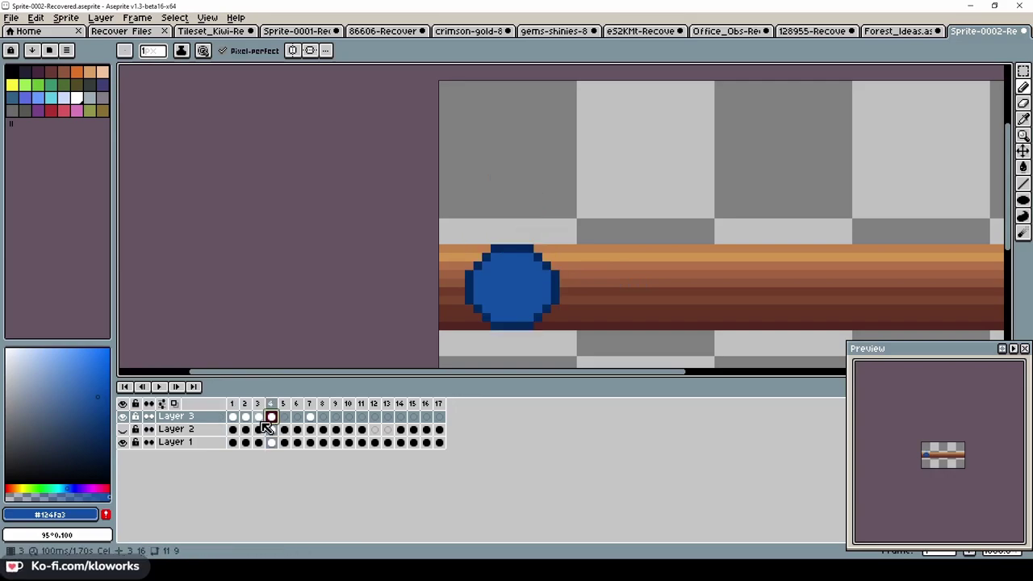
left_click(270, 418)
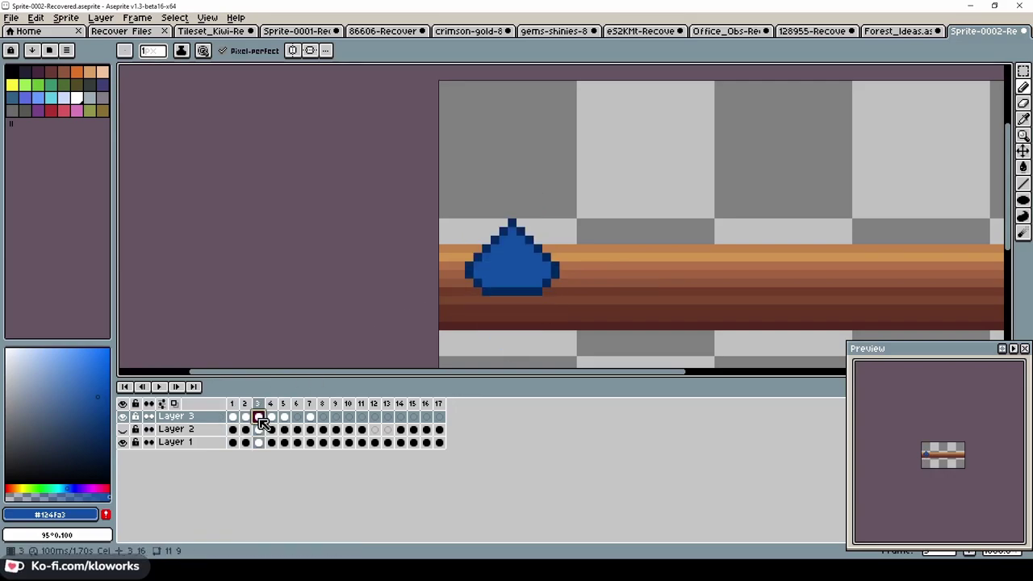
left_click(271, 417)
left_click(296, 418)
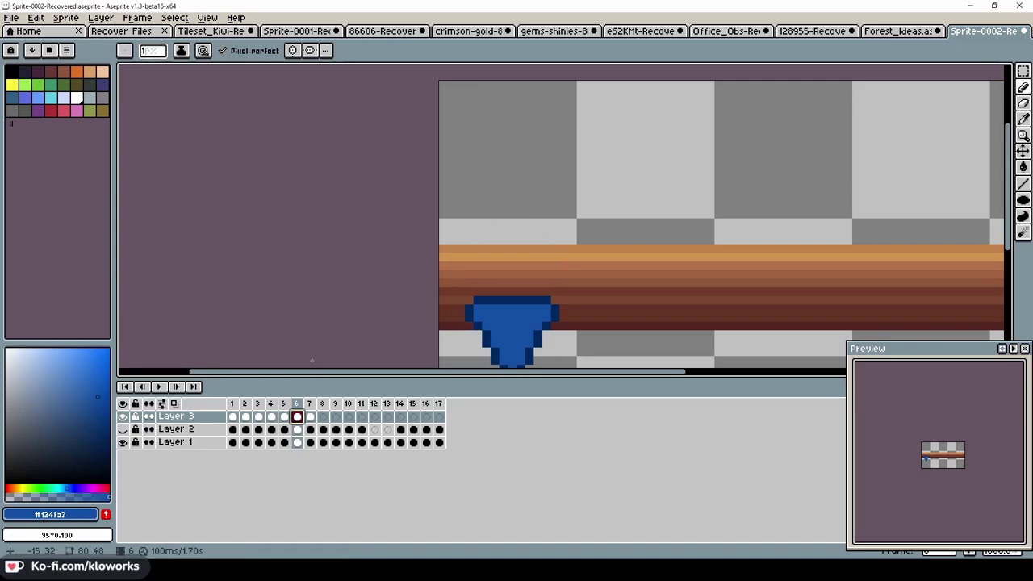
left_click(232, 404)
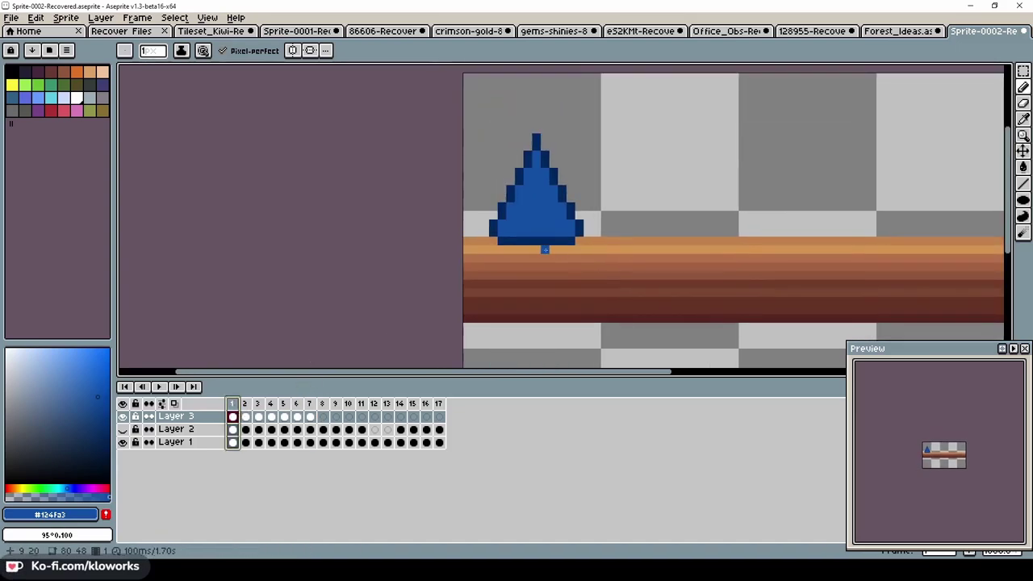
Select and move the frames 1–7 range, undo the move, and reselect frame 1
mouse_move(313, 421)
left_mouse_down()
mouse_move(226, 418)
mouse_move(323, 427)
left_mouse_up()
key("ctrl+z")
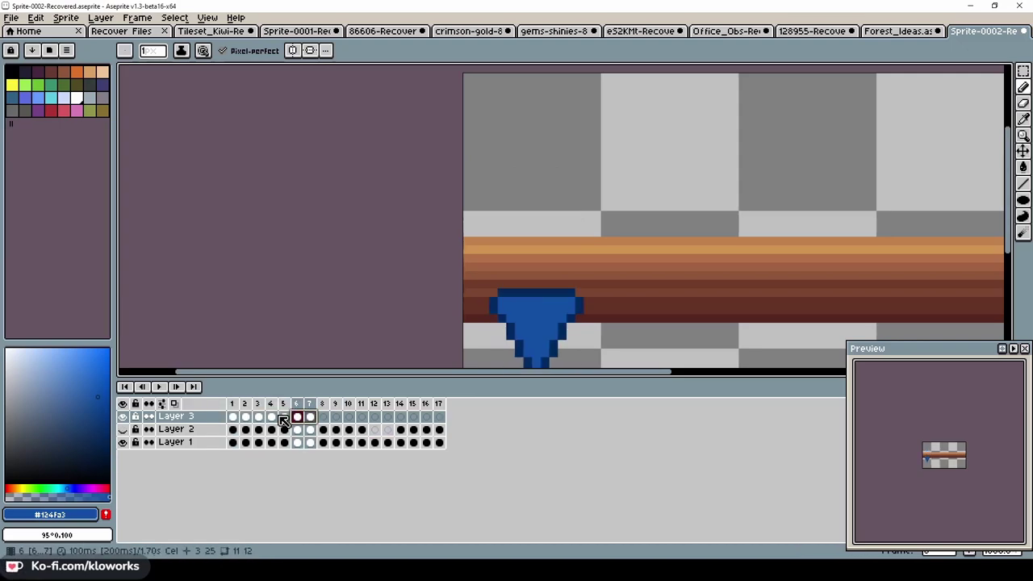
left_click(236, 406)
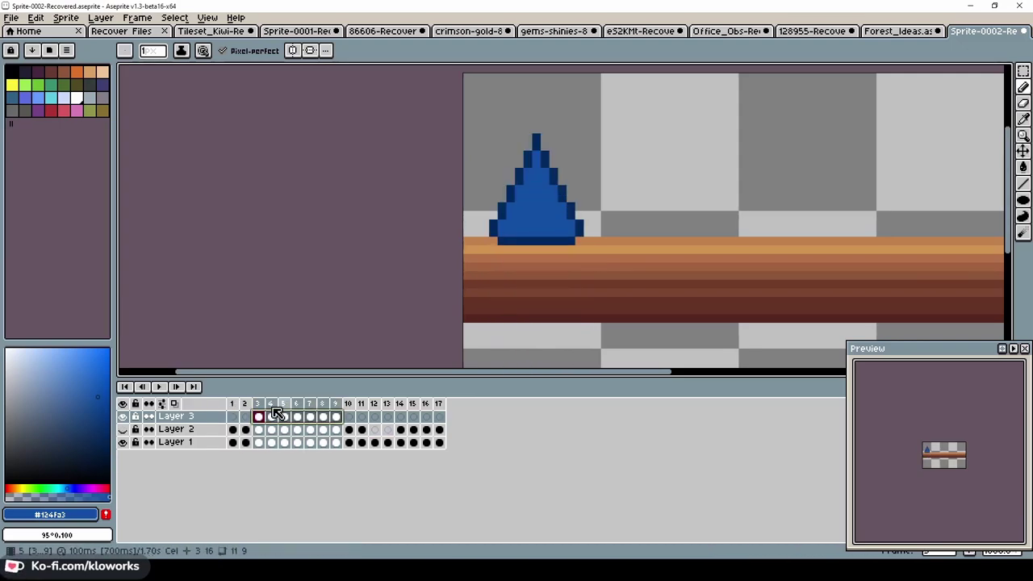
Move frame 1's cone down two pixels and delete the part overlapping the log
key("m")
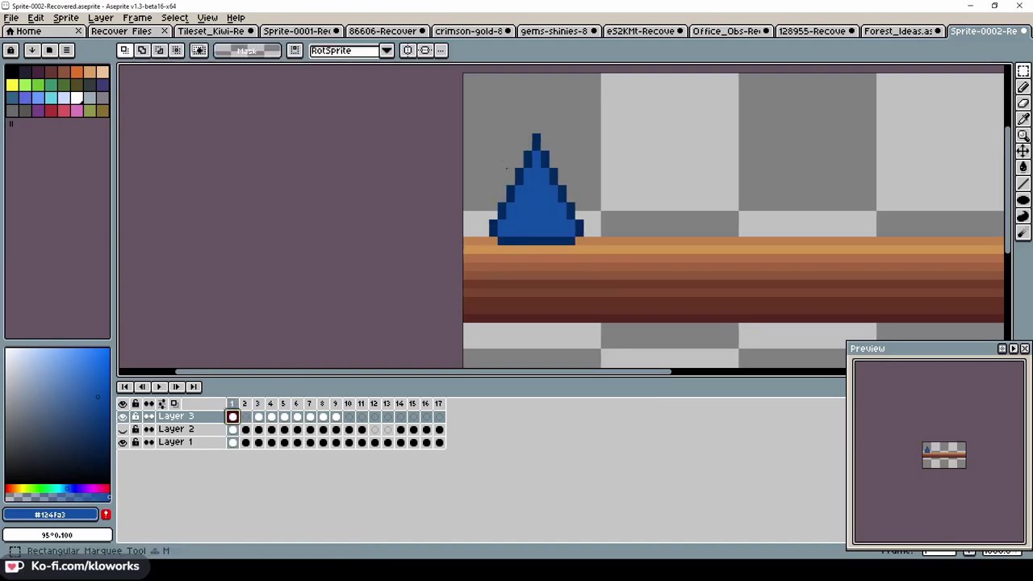
left_click_drag(461, 94, 619, 295)
key("Down")
key("Down")
key("Down")
key("Down")
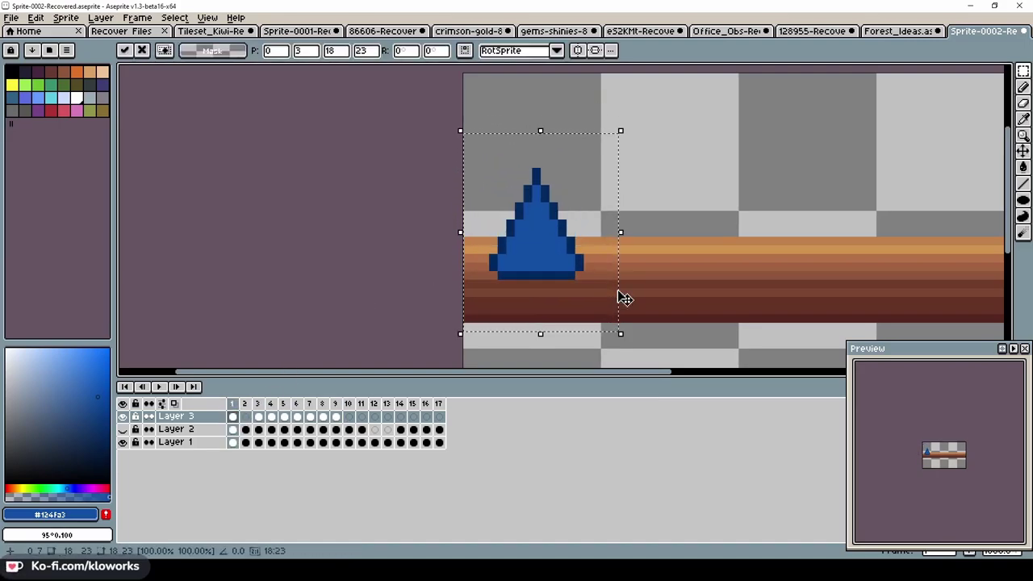
key("Down")
key("Down")
left_click(353, 275)
left_click_drag(398, 336, 650, 237)
key("Delete")
left_click(310, 330)
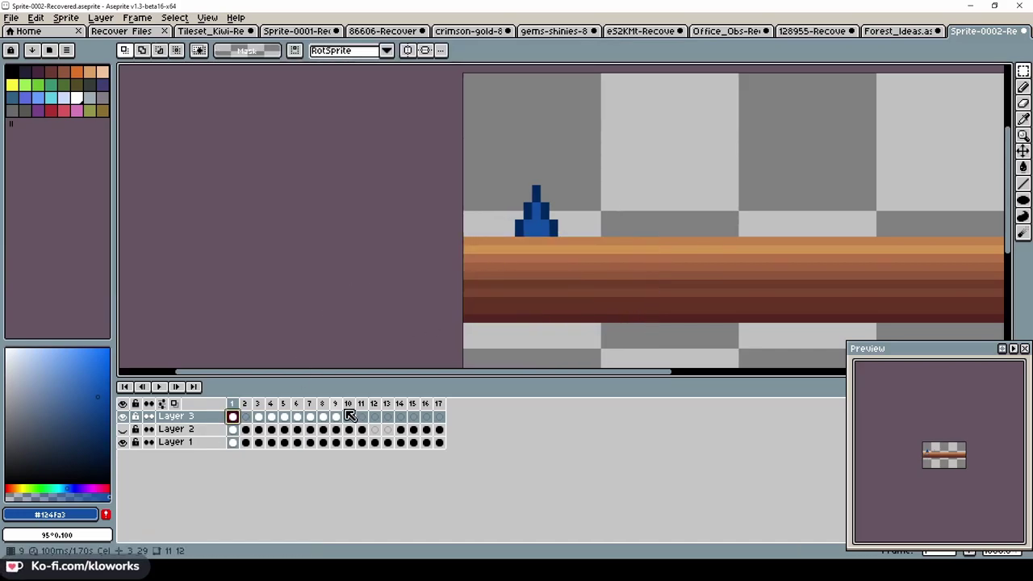
Swap the frame 1 and 2 cone cels, then sink frame 3's cone one pixel and trim its base
left_click_drag(232, 416, 255, 420)
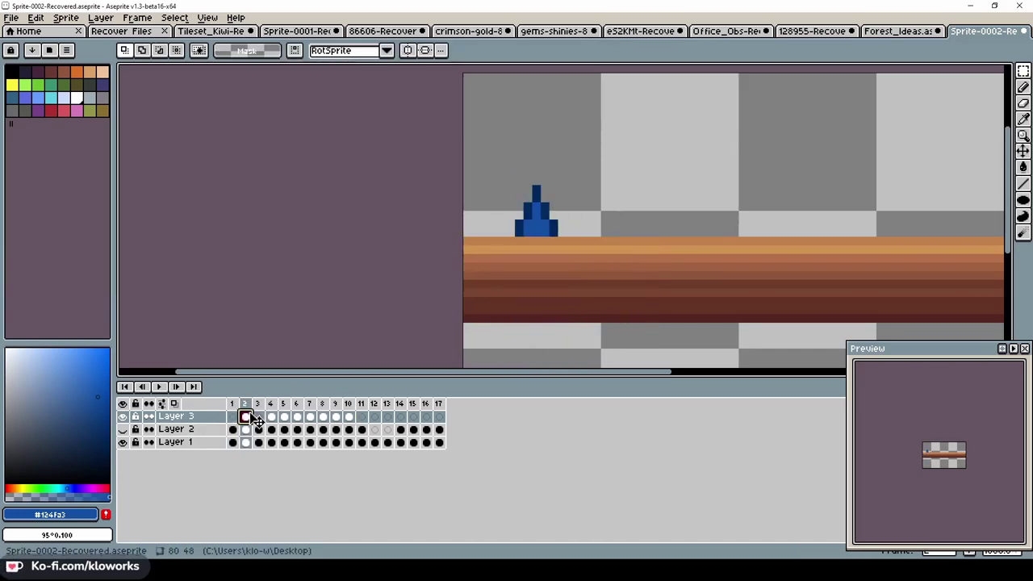
left_click(273, 418)
left_click(258, 417)
left_click_drag(462, 97, 637, 282)
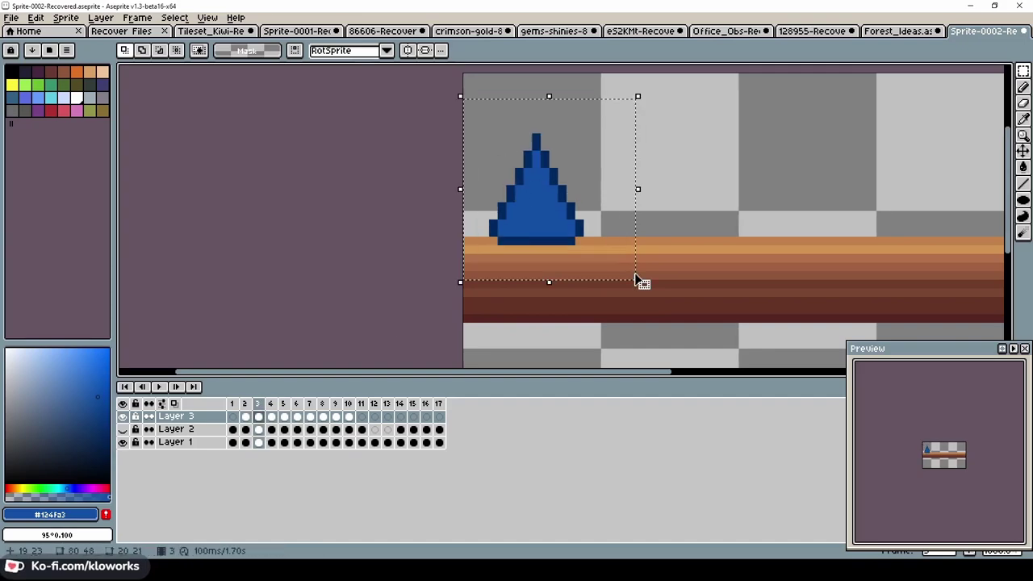
key("Down")
key("Down")
left_click(407, 326)
left_click_drag(463, 333, 620, 232)
key("Delete")
left_click(630, 172)
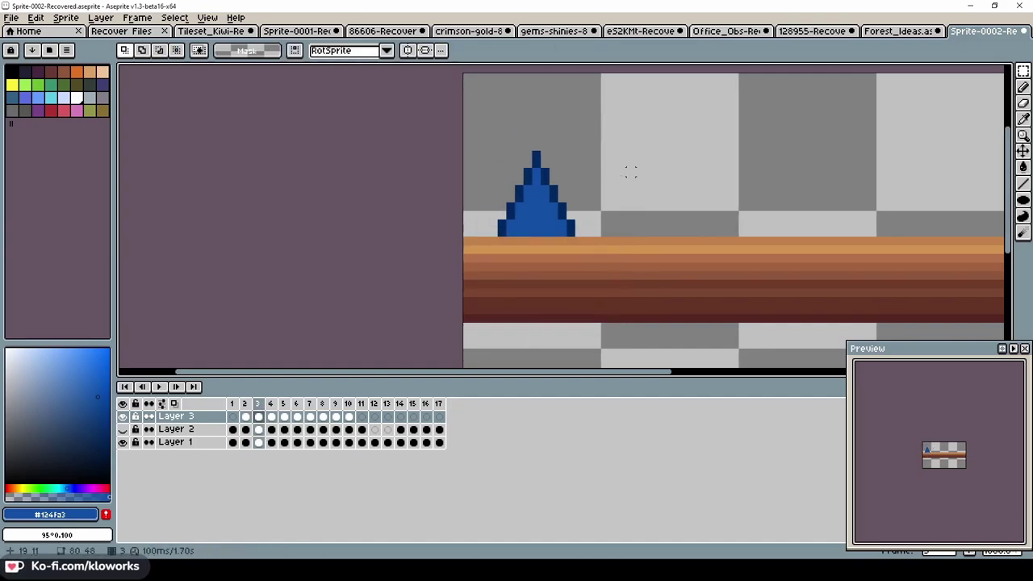
Review frames 11–13 and reposition the animation preview window
left_click(361, 417)
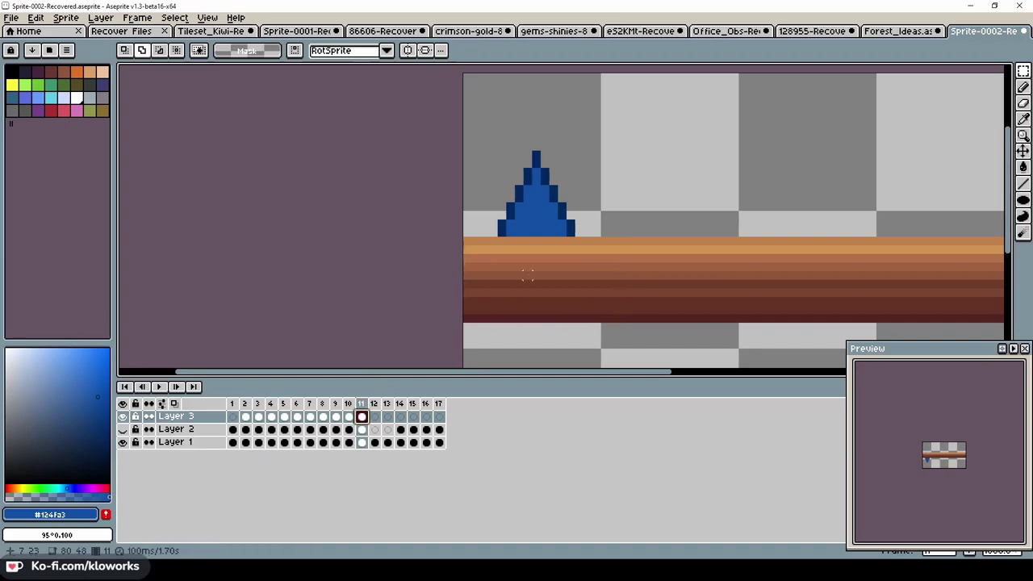
left_click(374, 416)
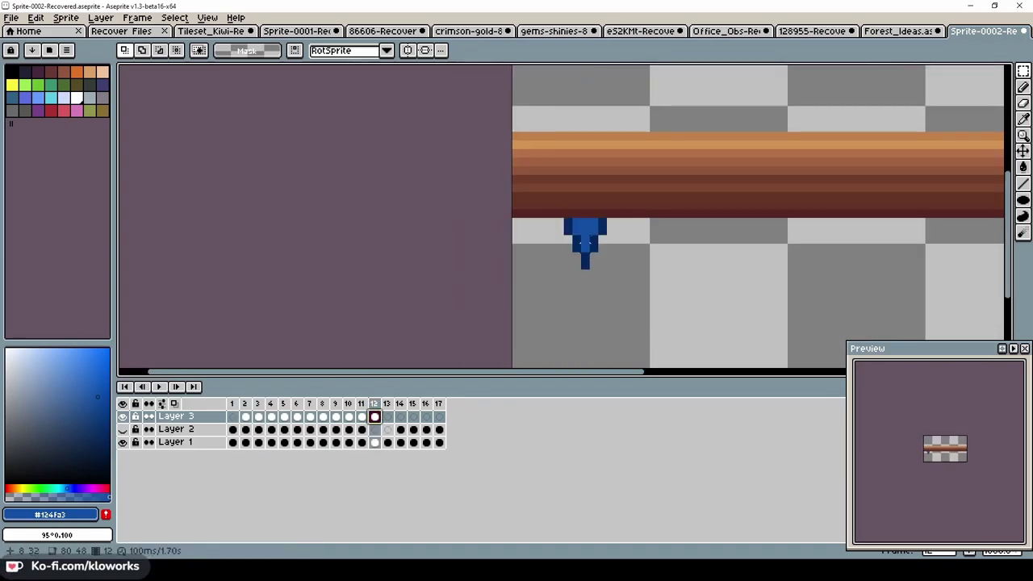
left_click(387, 417)
left_click_drag(859, 353, 742, 336)
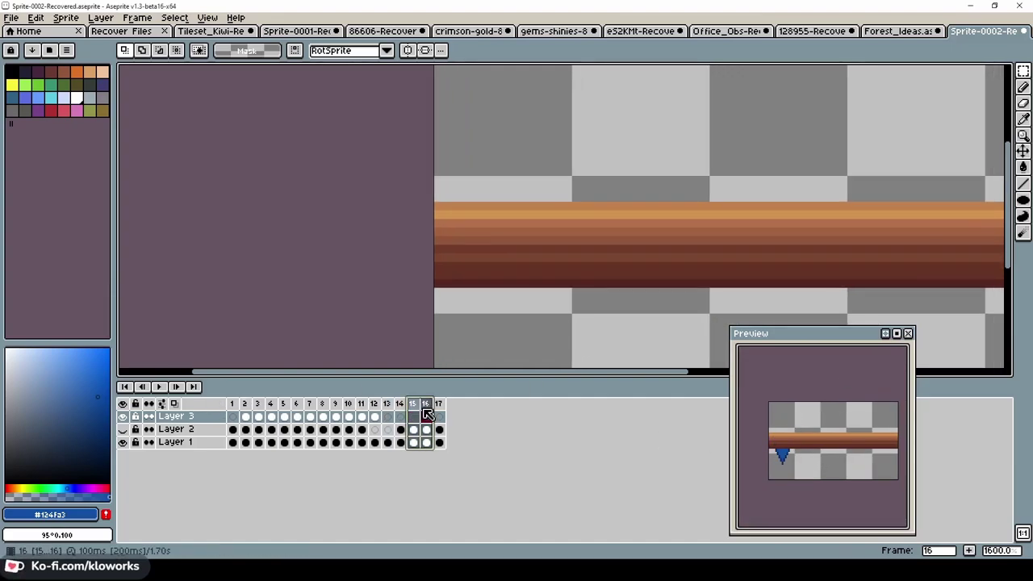
left_click_drag(374, 404, 232, 404)
right_click(232, 405)
left_click(263, 455)
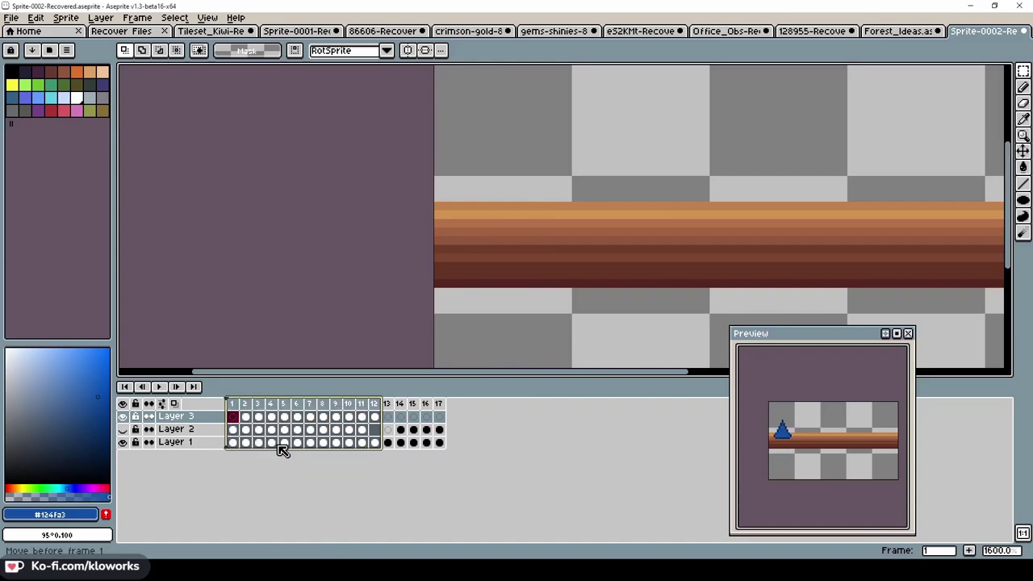
left_click(495, 364)
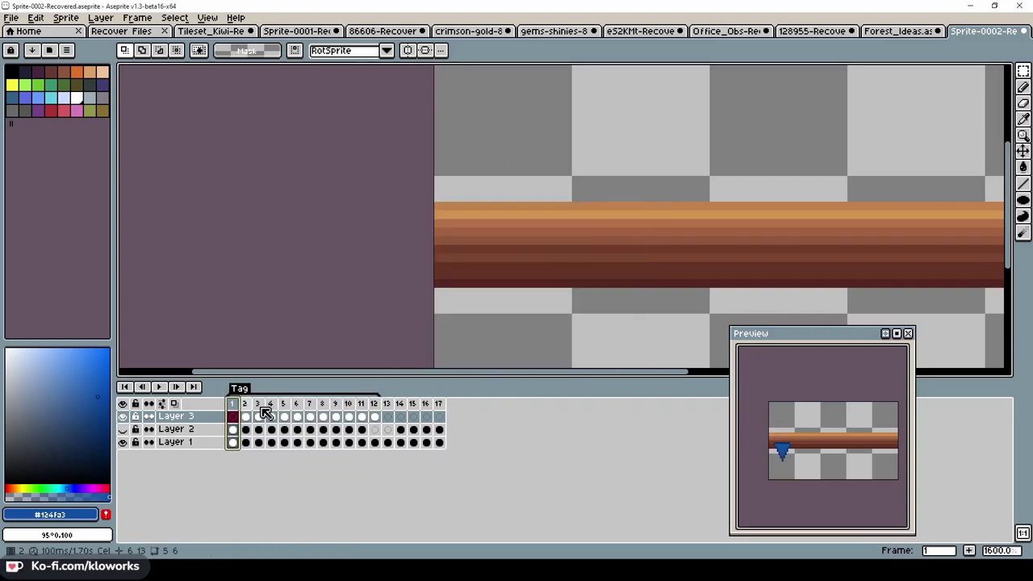
left_click(358, 404)
left_click(239, 404)
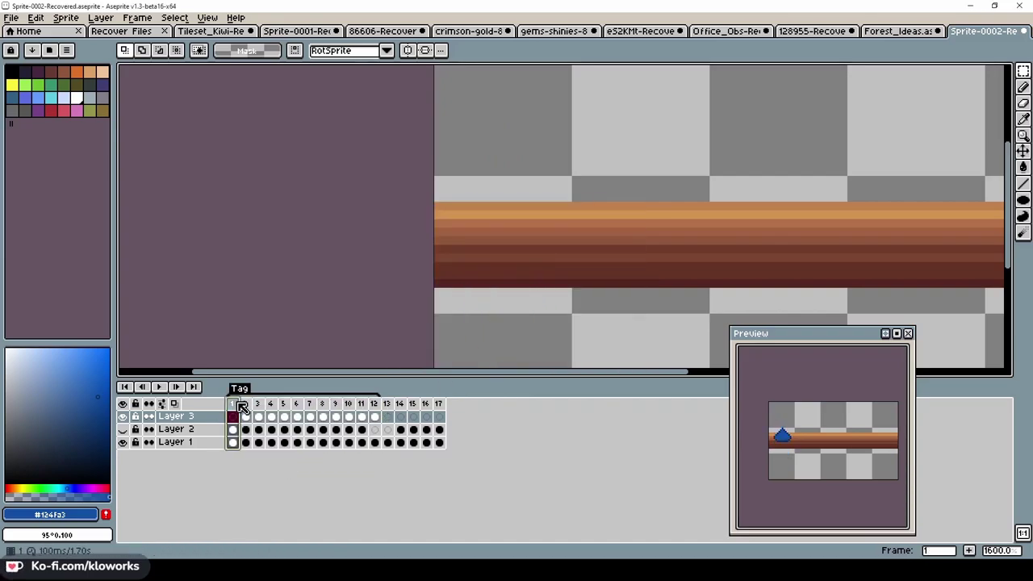
left_click(376, 404)
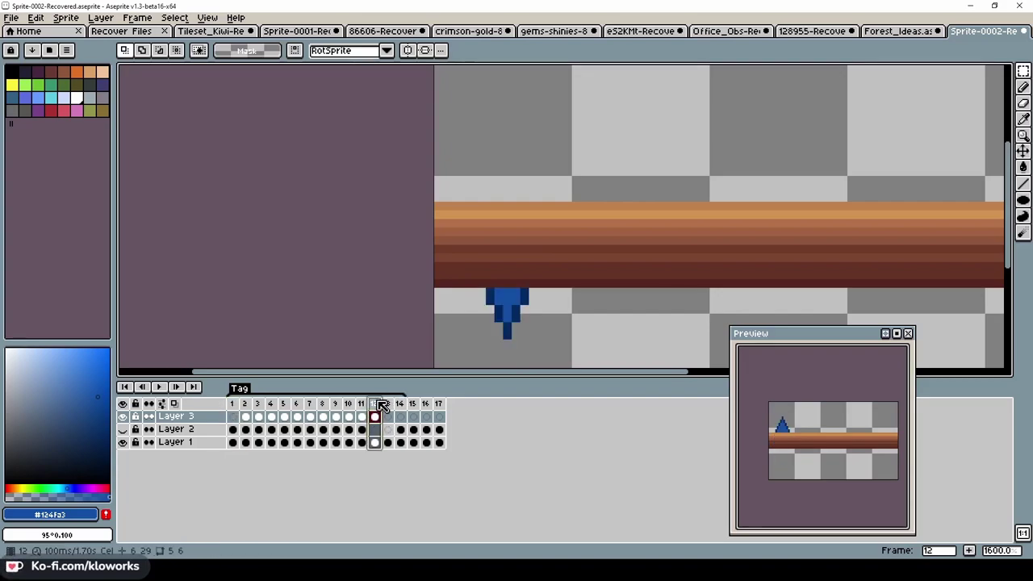
left_click(400, 417)
left_click(234, 403)
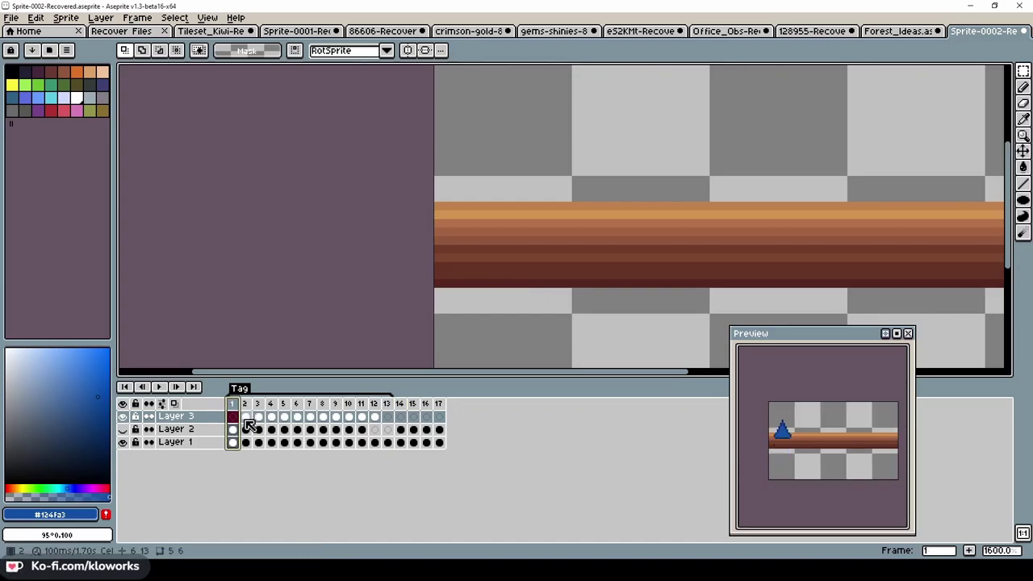
key("b")
On frame 4, extend the blue drop's base one pixel row lower
key("Right")
key("Right")
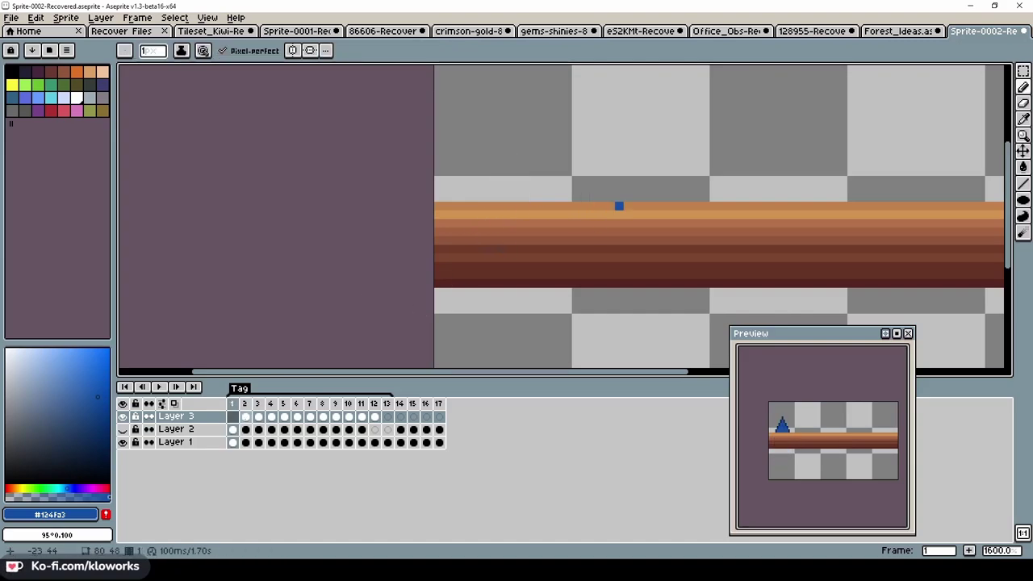
key("Right")
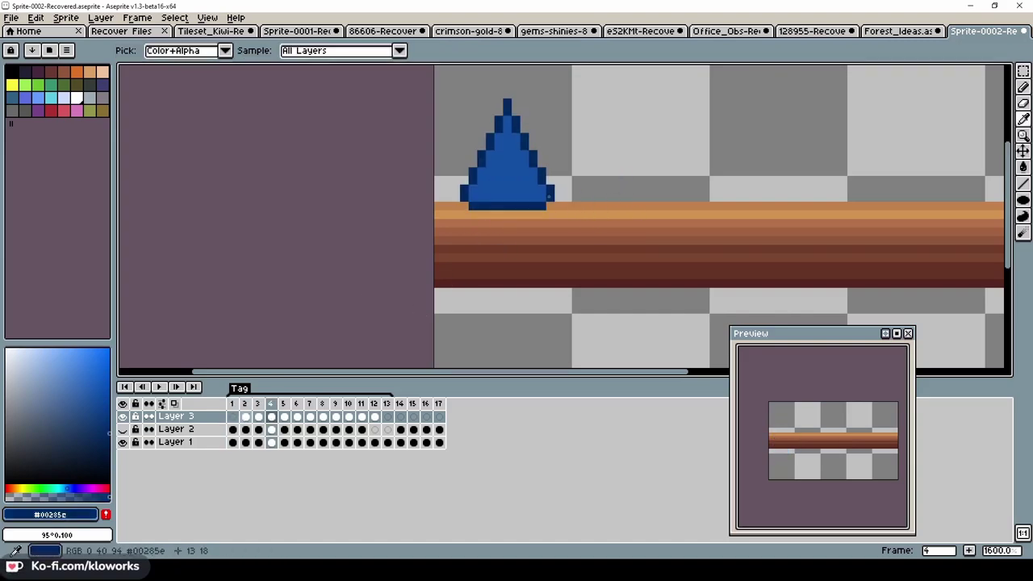
left_click_drag(529, 214, 478, 214)
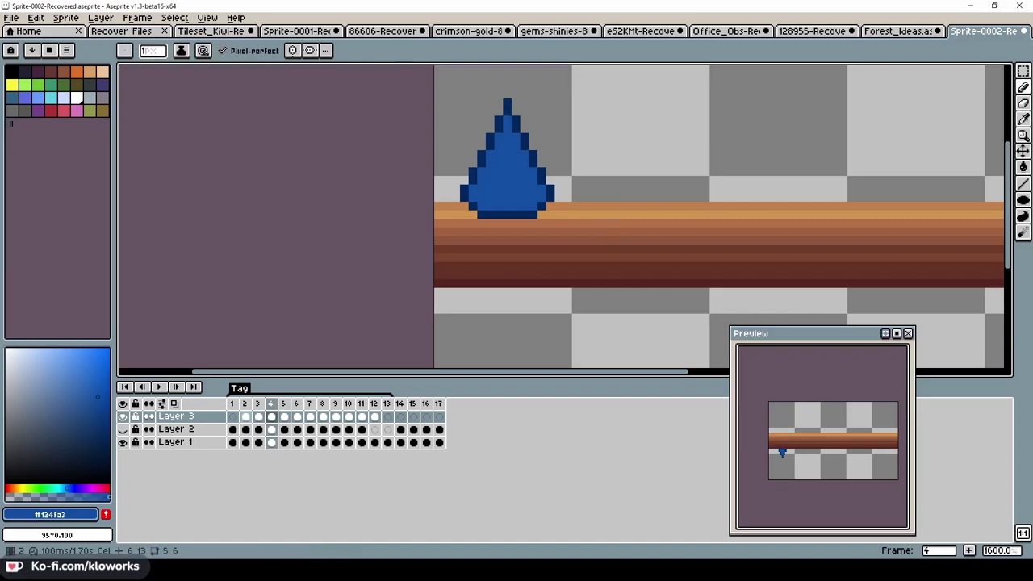
On frame 5, erase the two stray pixels at each end of the drop's base
key("Right")
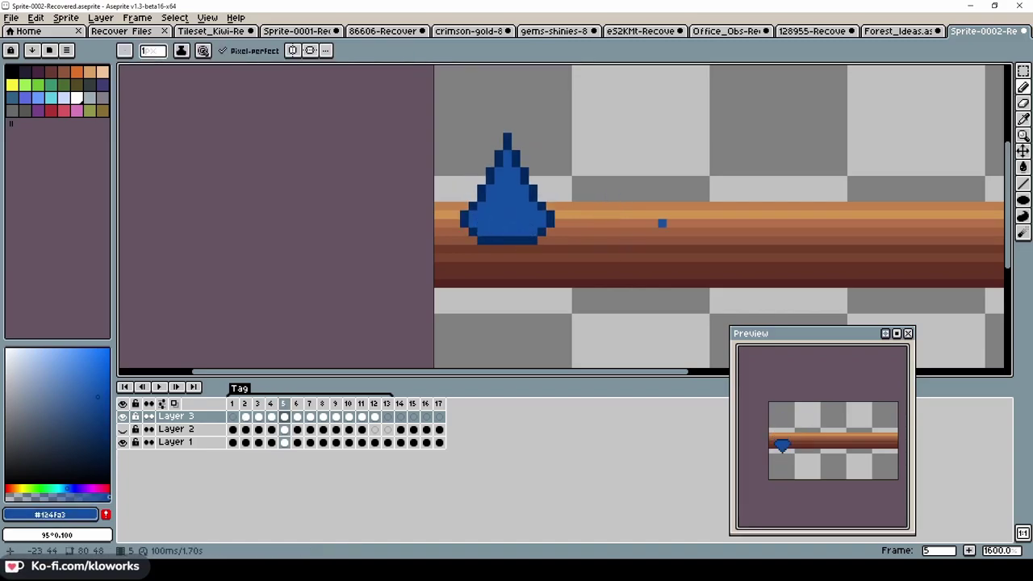
left_click(568, 198, "alt")
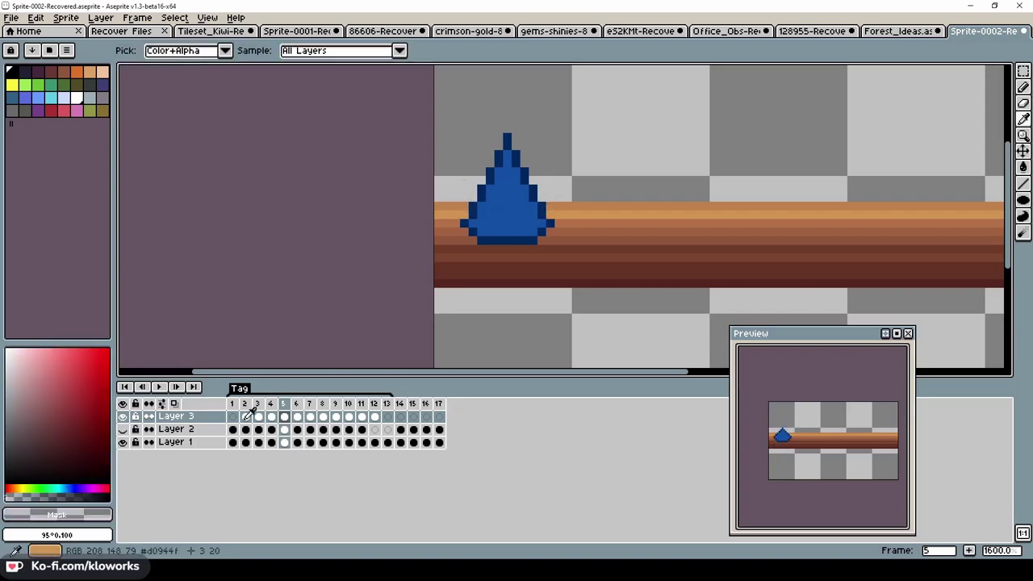
left_click(551, 223)
left_click(464, 224)
Add a dark blue outline row along the bottom of the frame 5 drop
left_click(541, 222, "alt")
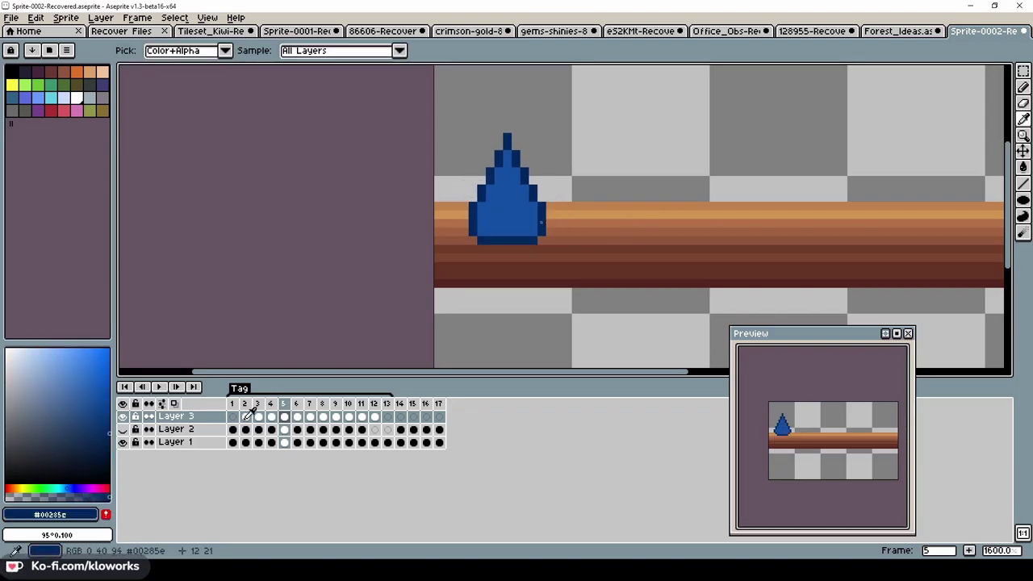
key("Left")
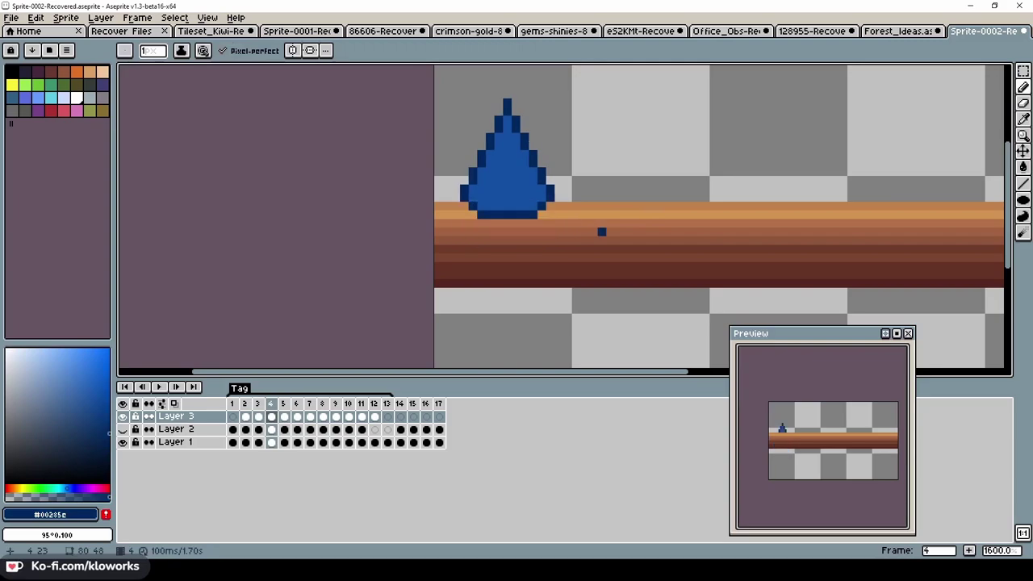
key("Right")
key("Left")
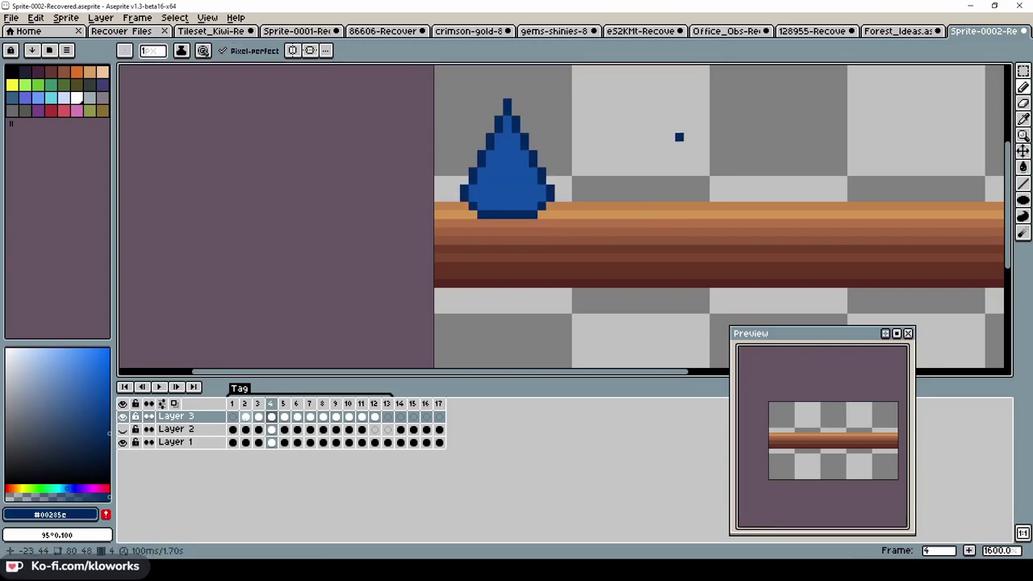
key("Right")
left_click_drag(486, 248, 528, 248)
left_click(507, 210, "alt")
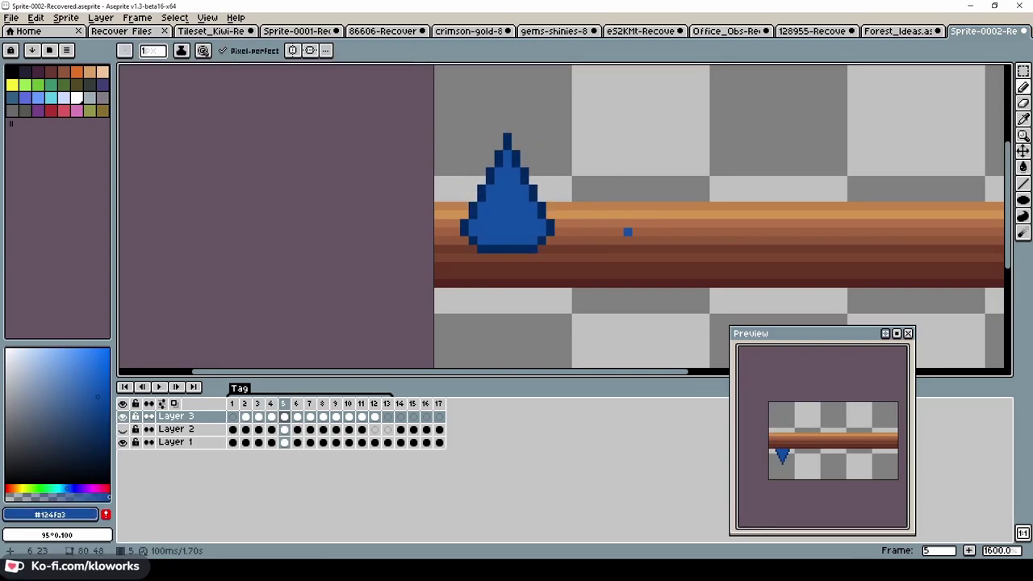
Flip between frames 4 and 5 to compare the reshaped drop
key("Left")
key("Right")
key("Left")
key("Left")
key("Left")
key("Right")
key("Right")
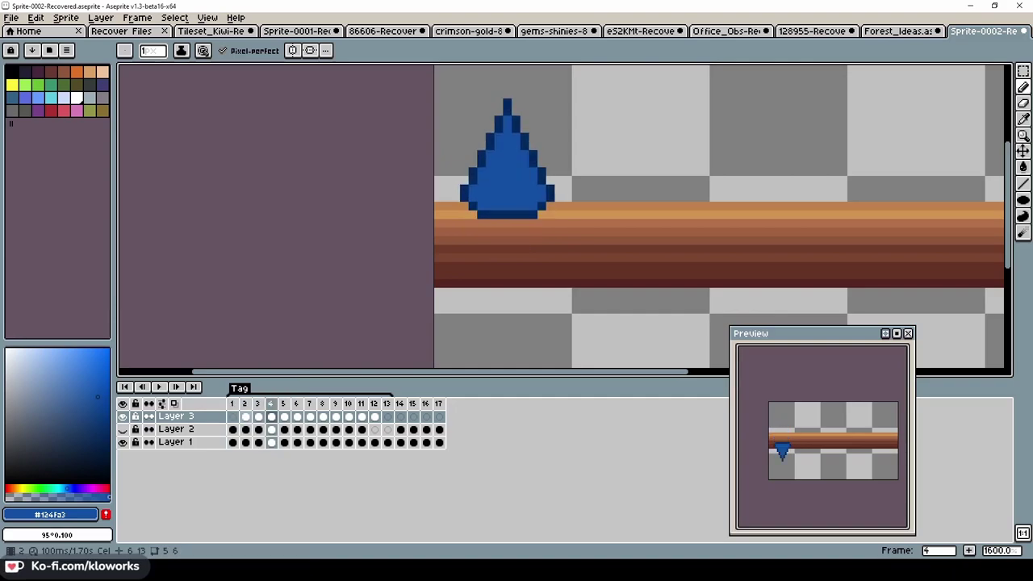
key("Left")
key("Left")
key("Left")
key("Right")
key("Right")
key("Right")
Clear the selection and step through frames 1–5 to review the drop sinking into the log
key("m")
key("ctrl+a")
key("ctrl+d")
key("Left")
key("Left")
key("Left")
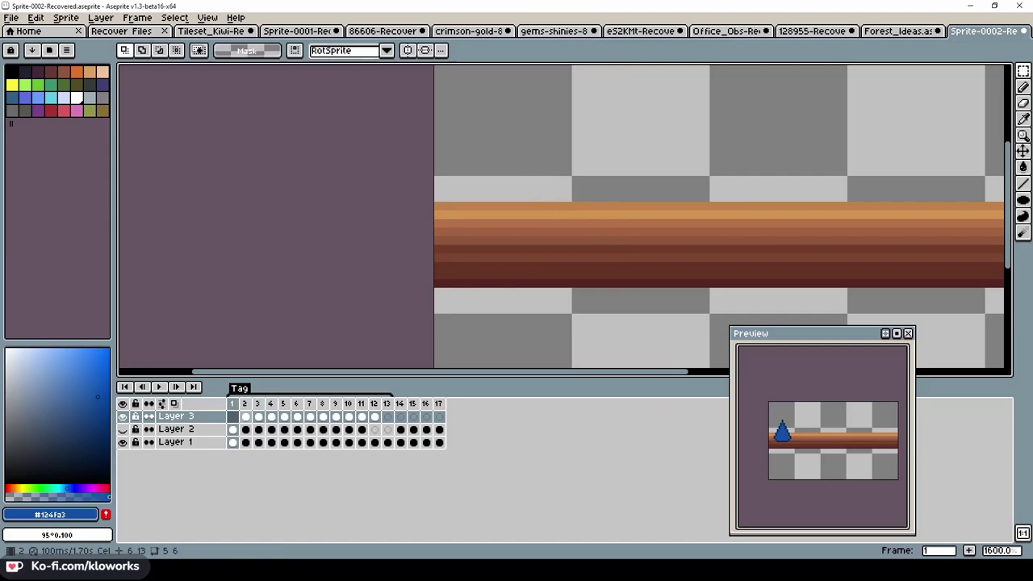
key("Right")
key("Right")
key("Right")
key("Left")
key("Right")
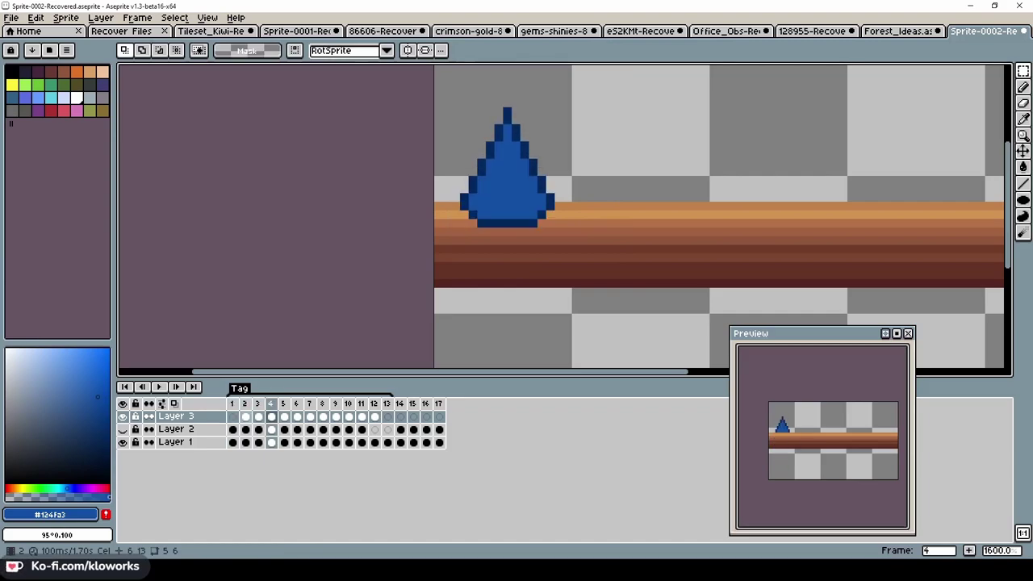
key("Right")
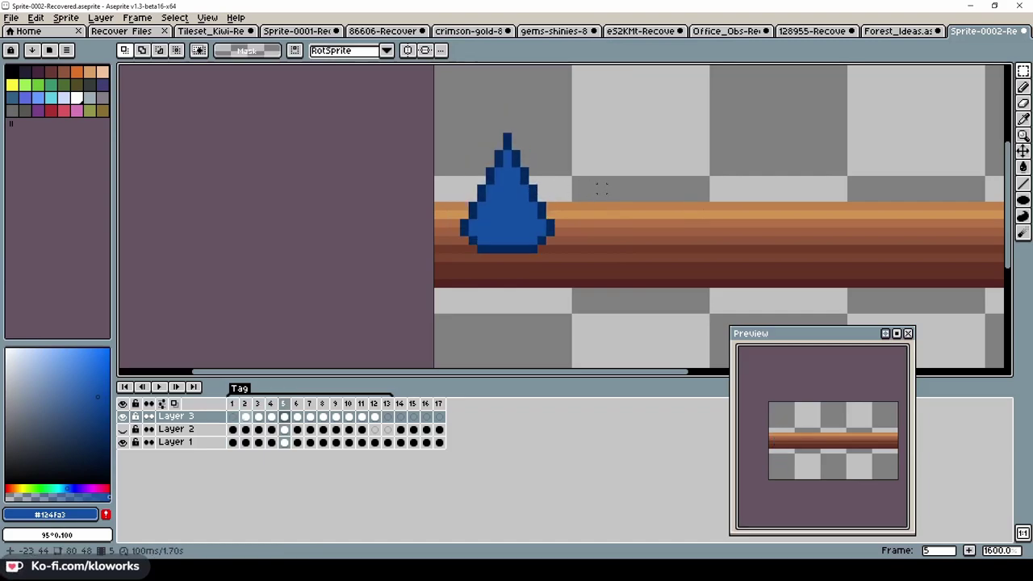
key("Left")
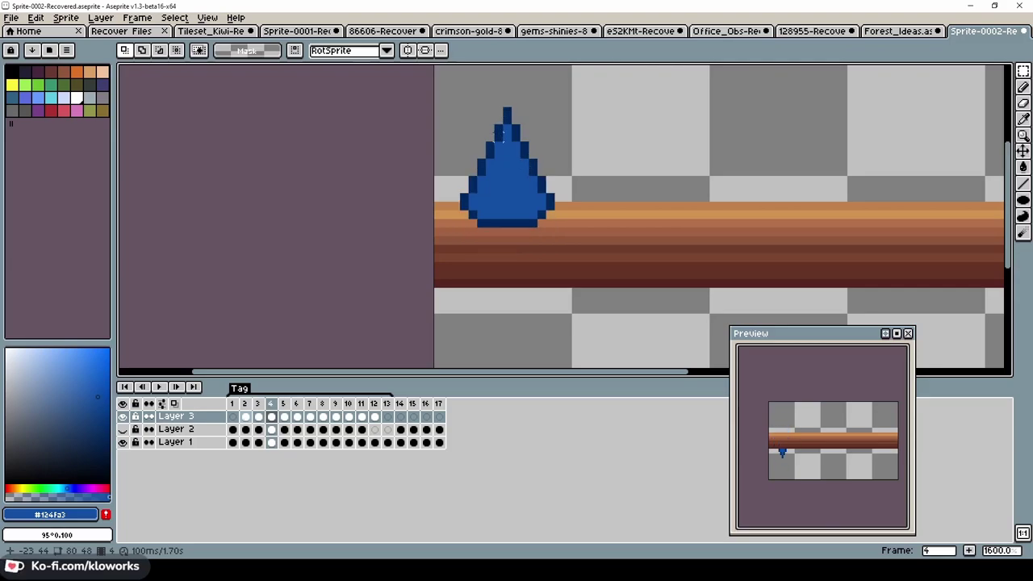
key("Left")
key("Left")
key("Left")
key("Right")
key("Right")
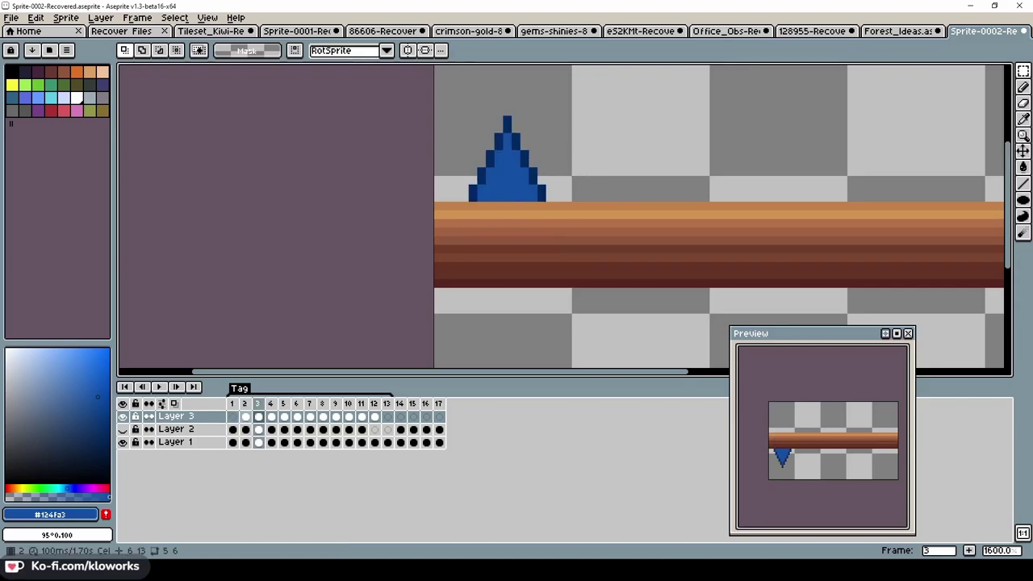
key("Right")
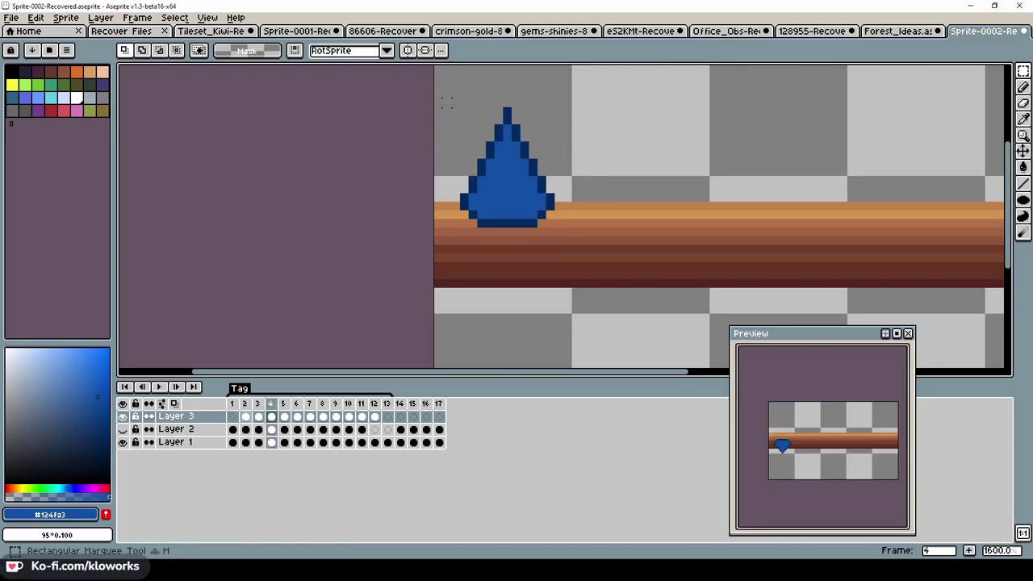
Marquee around the drop and flip between frames 5 and 6 to compare its shape
left_click_drag(442, 90, 608, 272)
key("ctrl+d")
key("b")
key("Right")
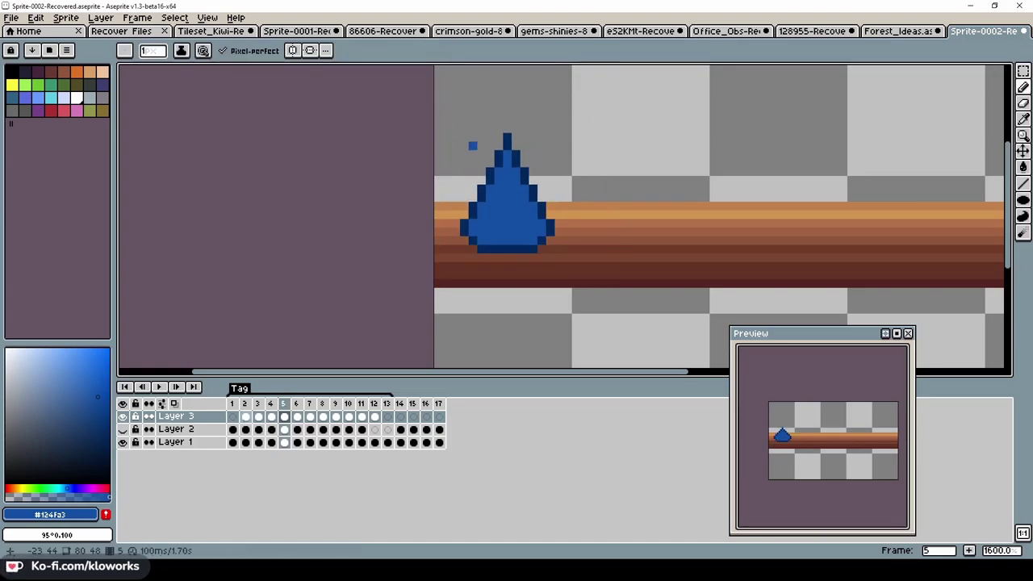
key("m")
left_click_drag(436, 104, 599, 287)
key("ctrl+d")
key("b")
key("Right")
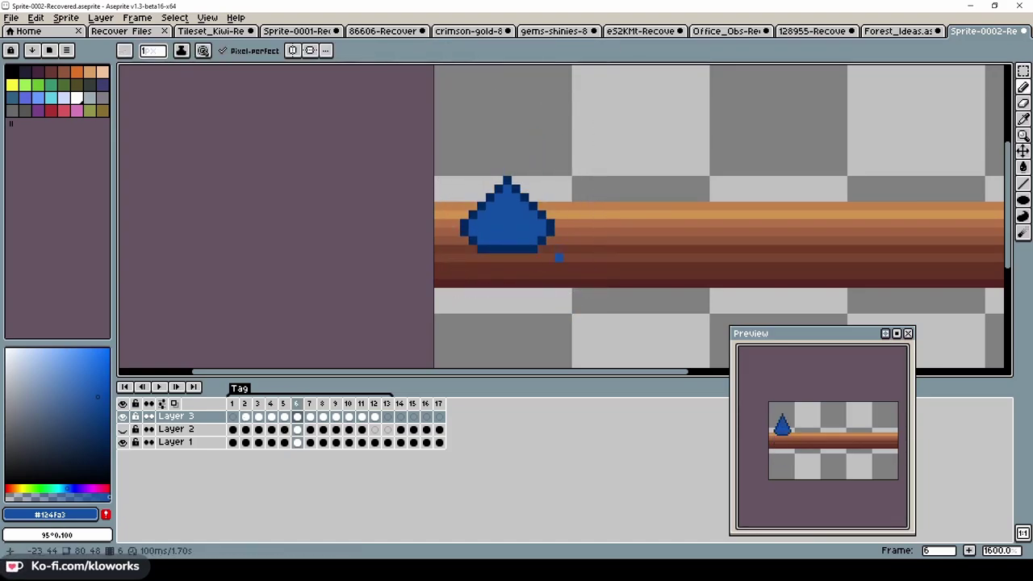
key("Left")
key("Right")
key("Right")
key("Left")
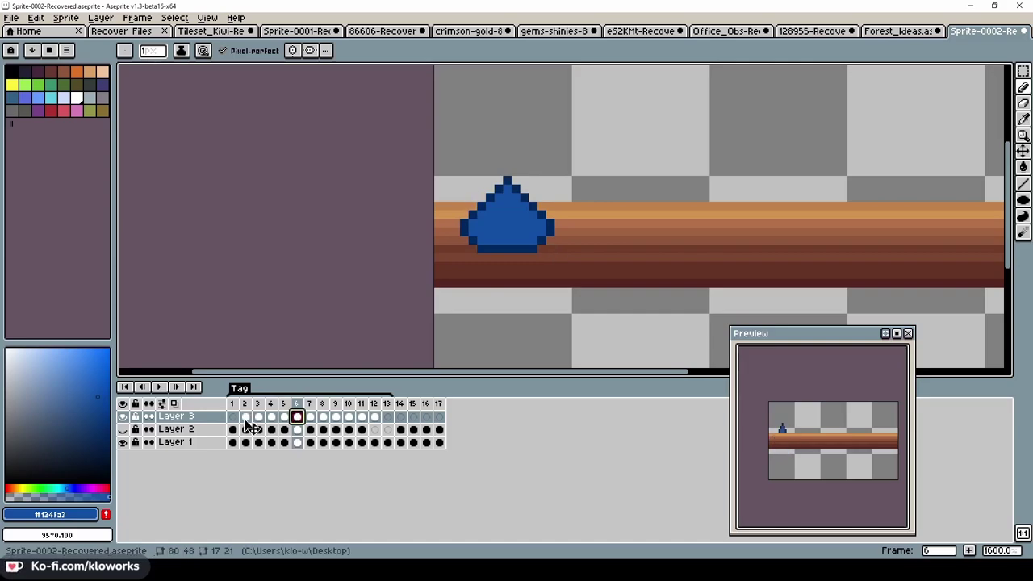
key("Right")
key("Right")
key("Right")
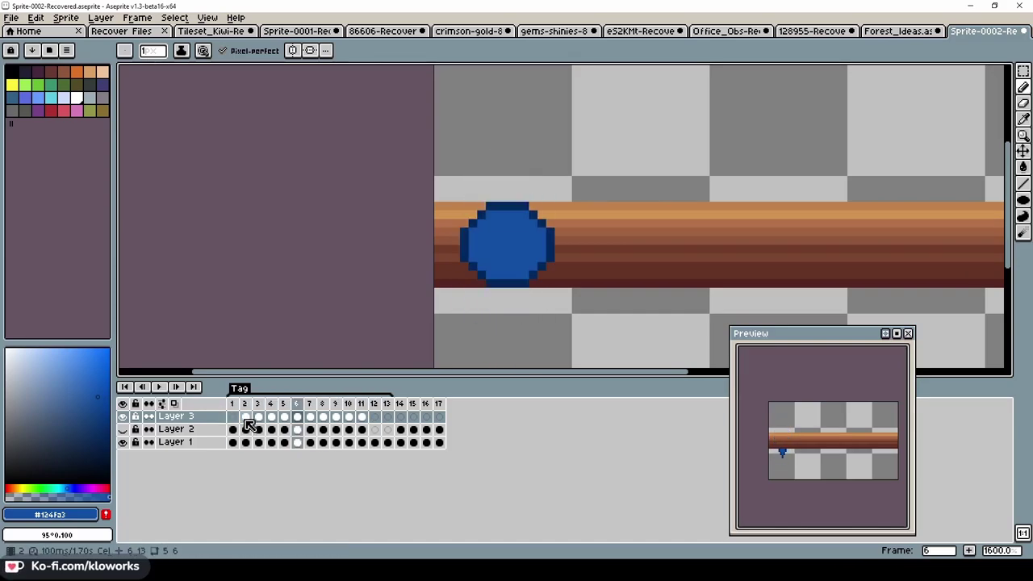
Raise the frame 5 drop slightly with a tidied dark base, then preview through to frame 6's round blob
key("m")
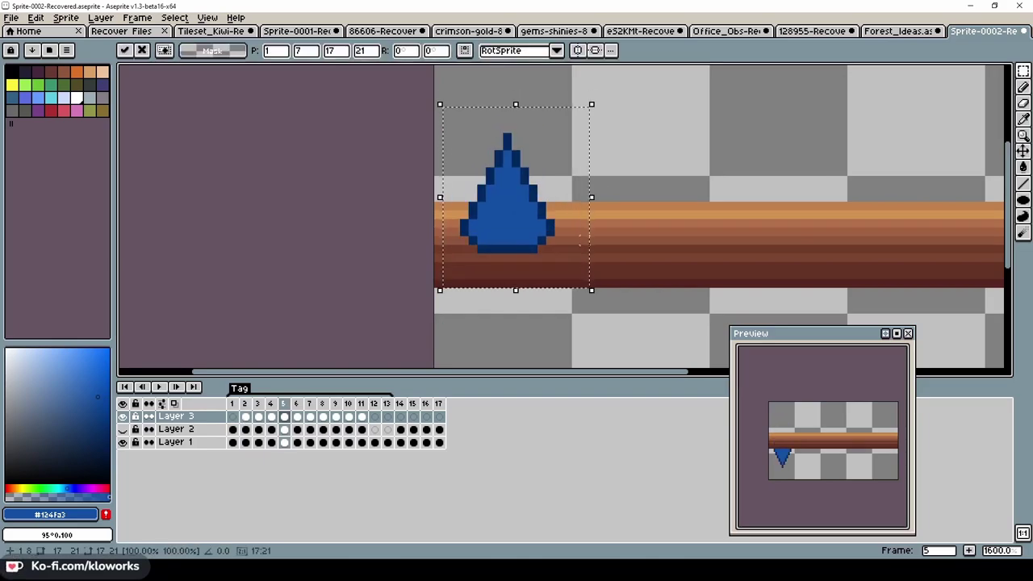
left_click_drag(441, 97, 592, 221)
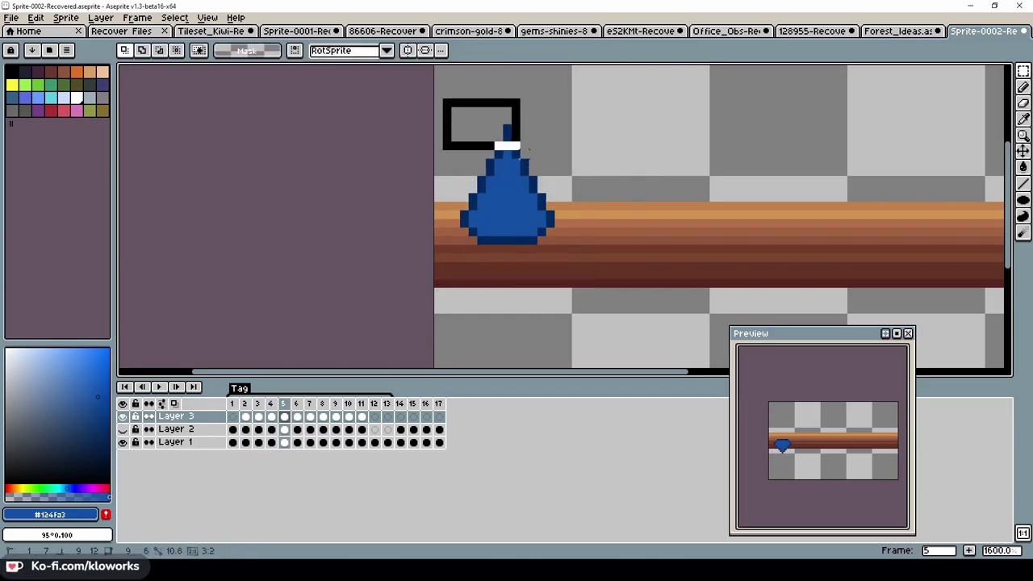
left_click(439, 110)
left_click_drag(439, 111, 602, 230)
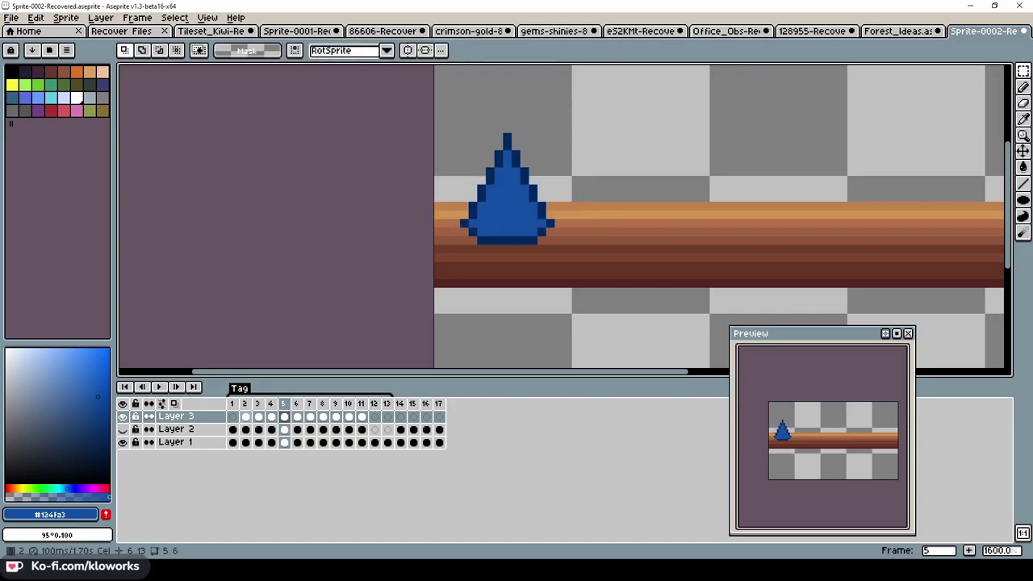
key("b")
left_click(478, 232, "alt")
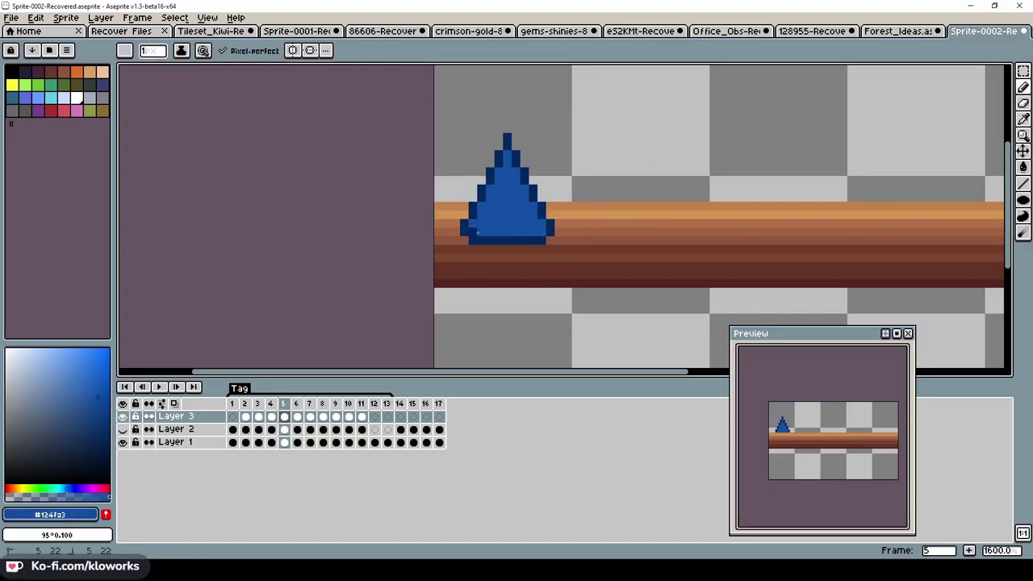
key("Return")
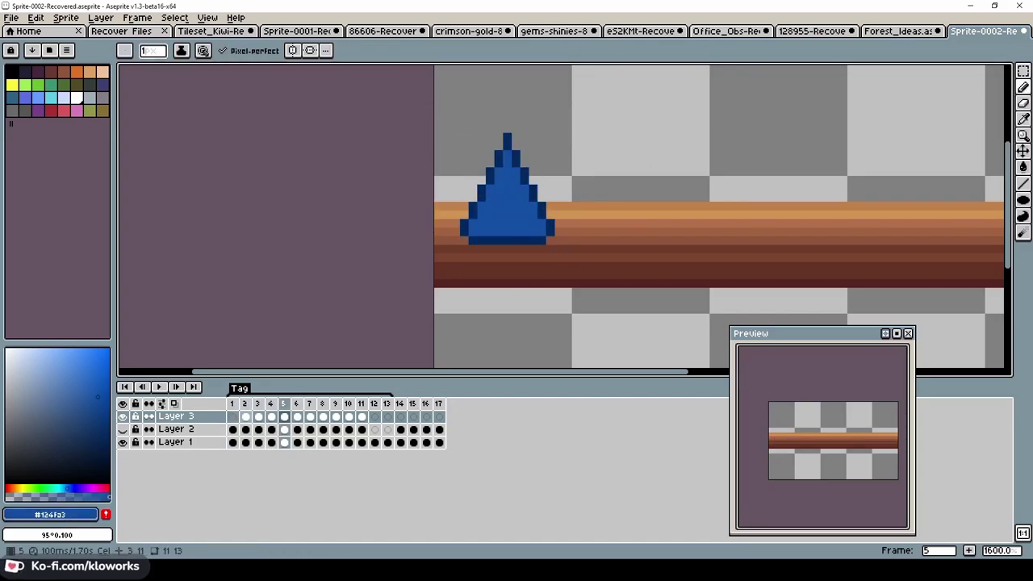
key("Right")
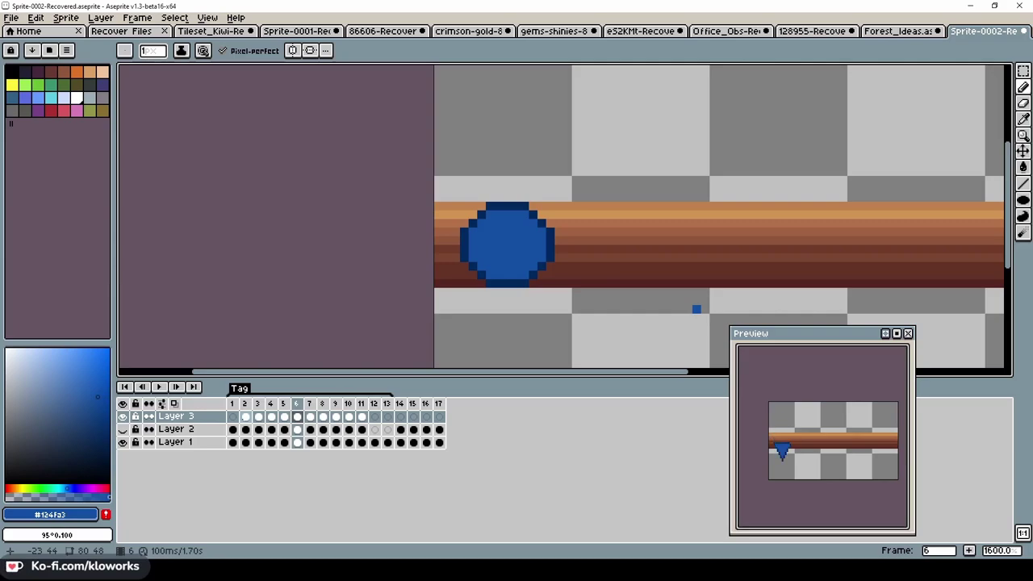
Copy Layer 3's drop cels forward into frames 8, 9 and 10 on the timeline
left_click(361, 416)
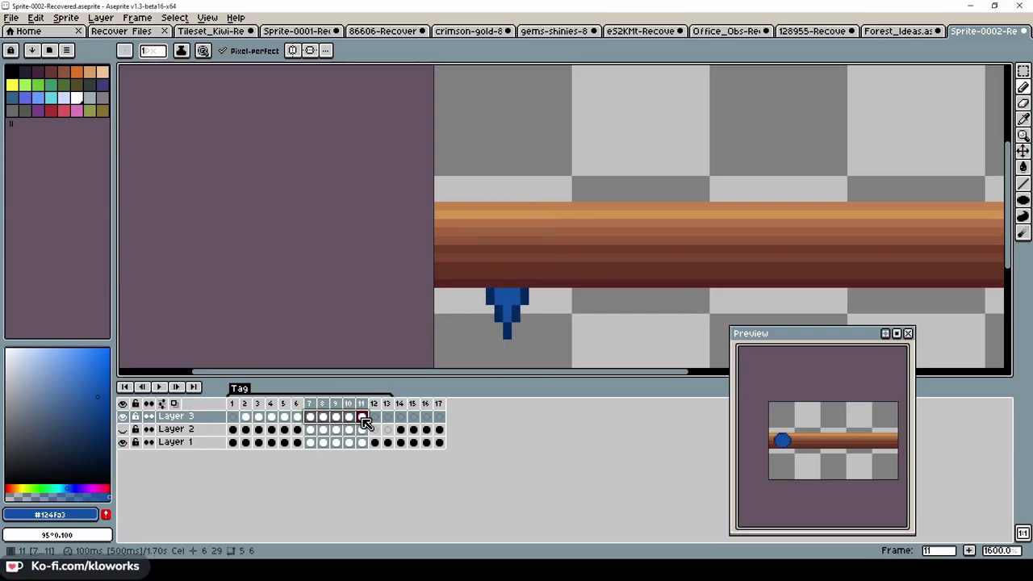
left_click_drag(244, 416, 298, 421)
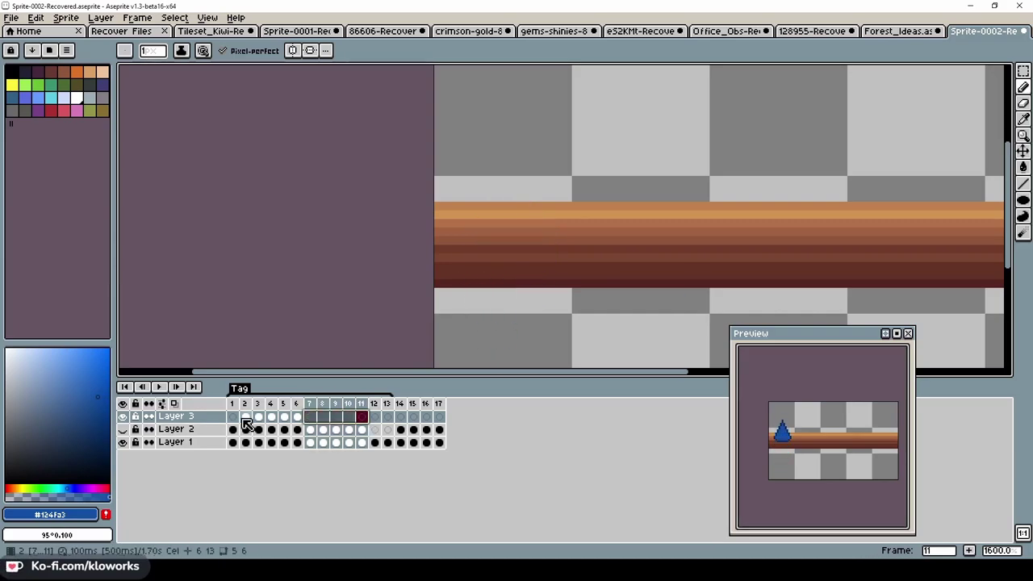
left_click(287, 418)
left_click(275, 420)
left_click_drag(275, 420, 322, 416)
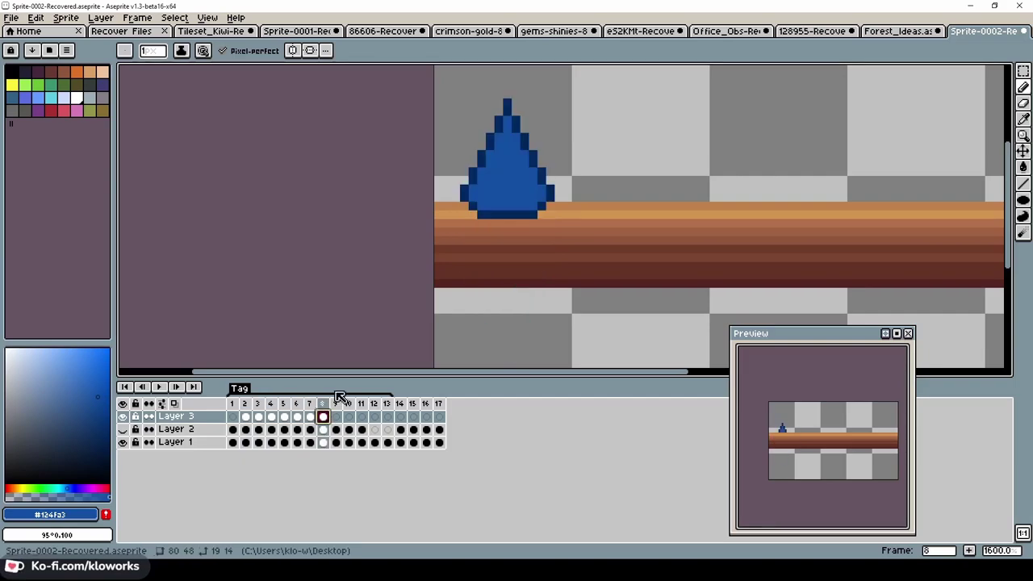
left_click(335, 416)
left_click(244, 417)
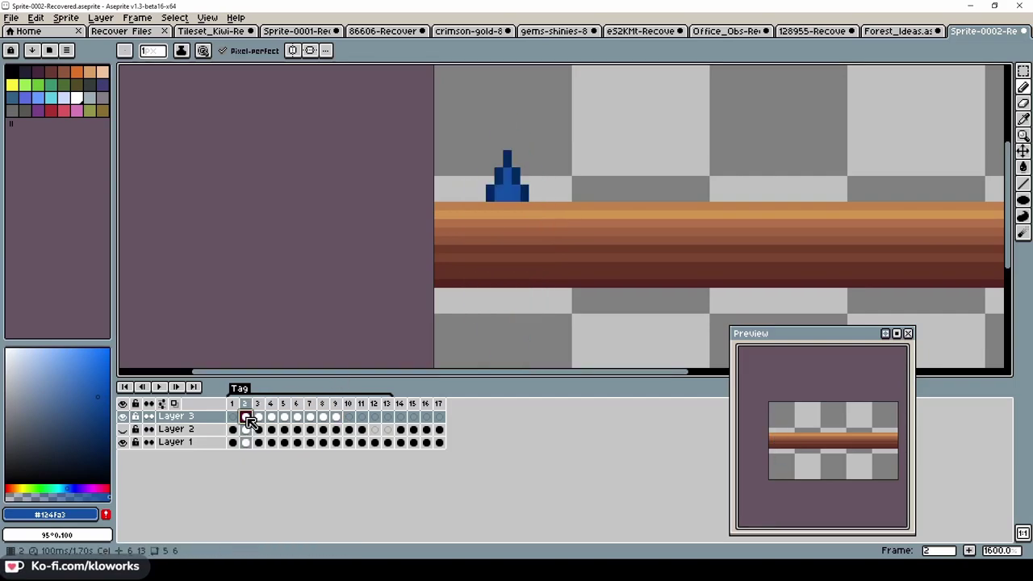
left_click_drag(244, 417, 349, 416)
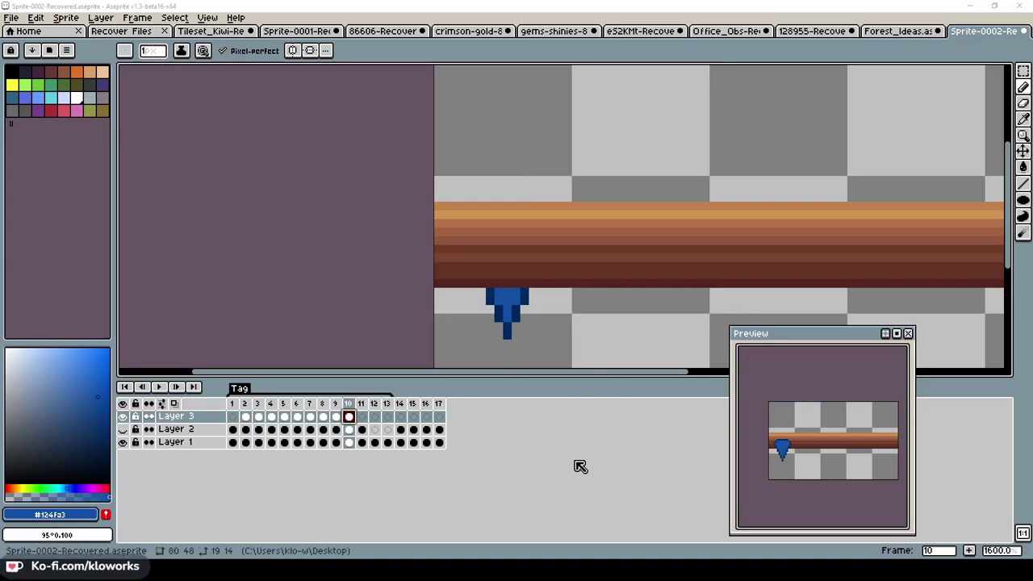
scroll(826, 463, "up", 1)
scroll(769, 448, "down", 1)
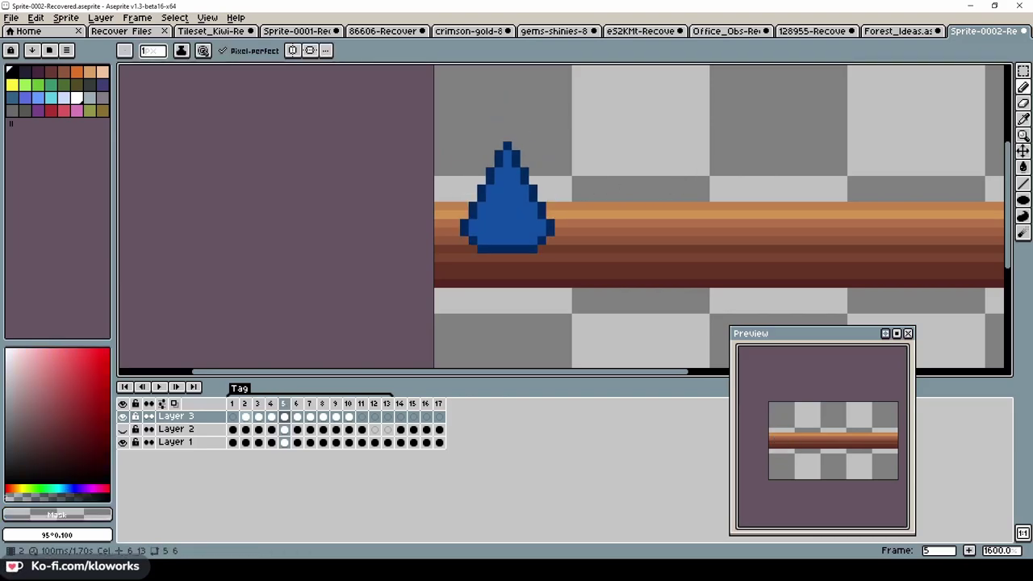
Marquee the falling drop's tip and set the Pencil colour to dark navy #00285e
scroll(589, 246, "down", 2)
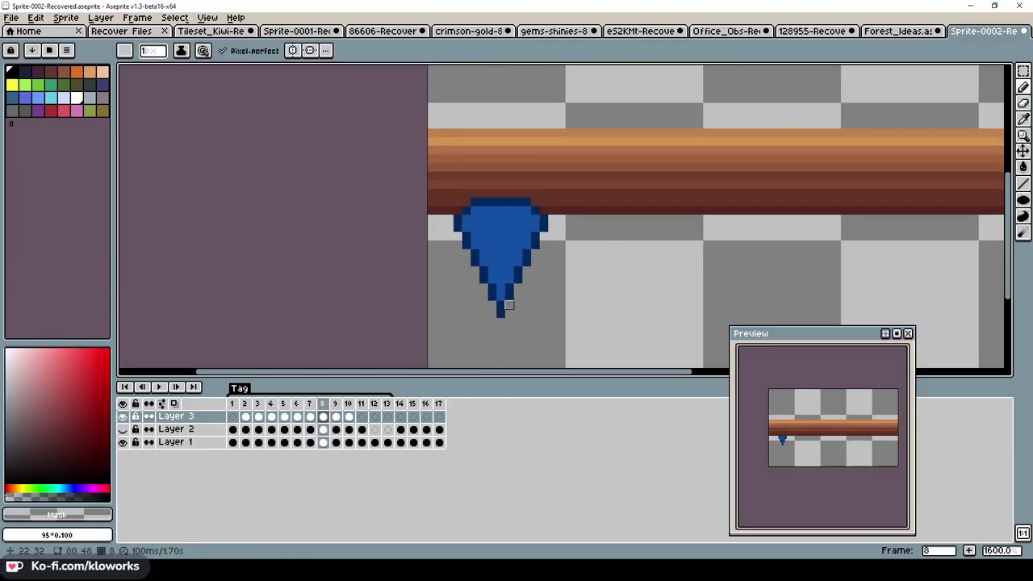
key("m")
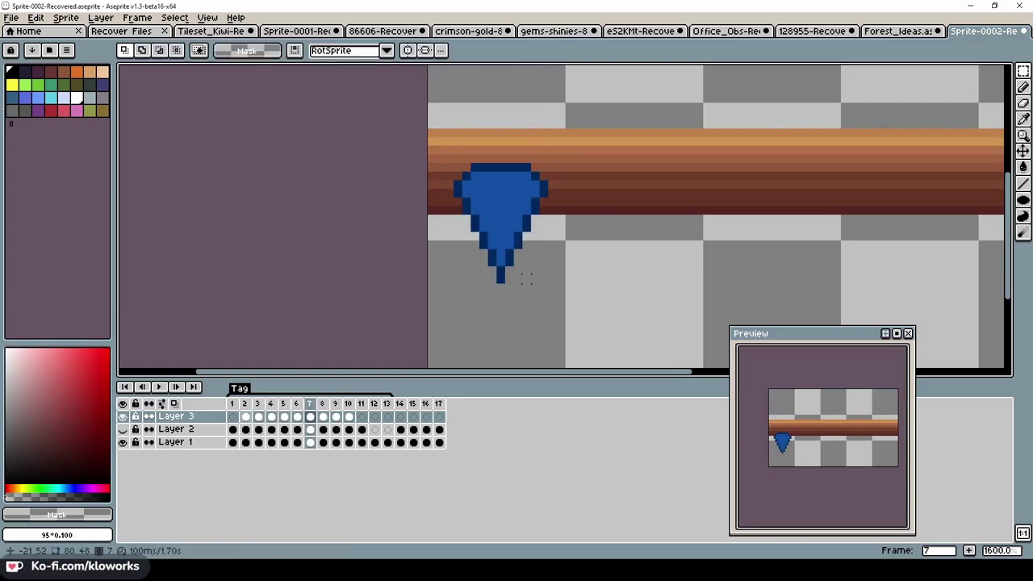
left_click_drag(483, 284, 523, 308)
key("b")
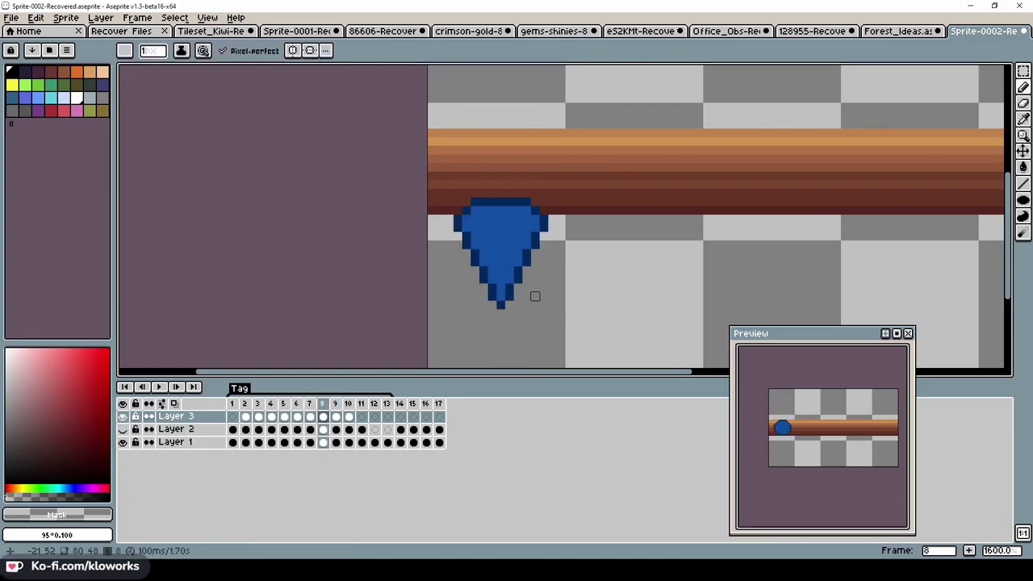
scroll(526, 295, "up", 1)
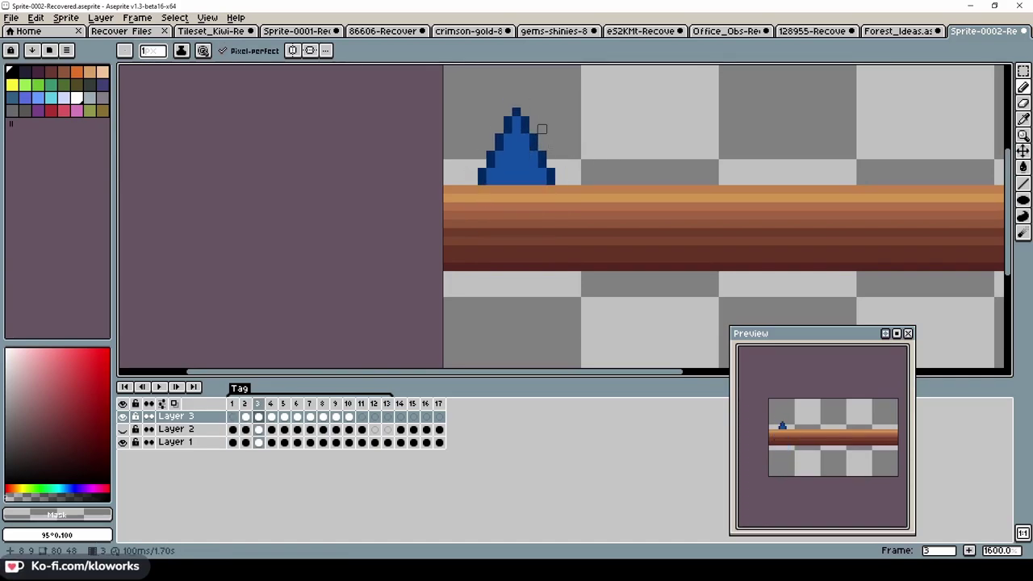
left_click(550, 153, "alt")
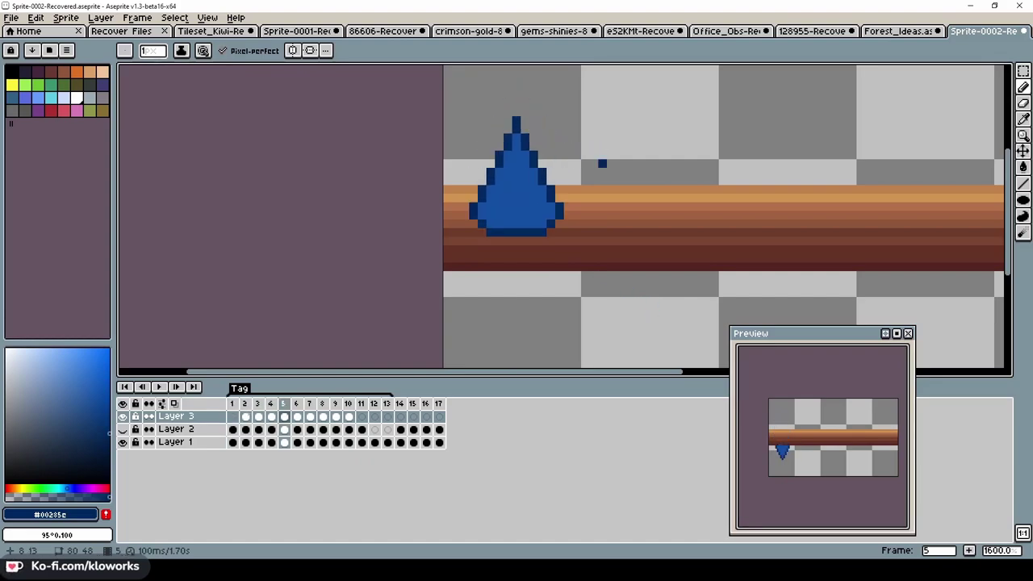
Duplicate Layer 3 into 'Layer 3 Copy' holding the drop cels across frames 2–10
left_click_drag(523, 378, 522, 341)
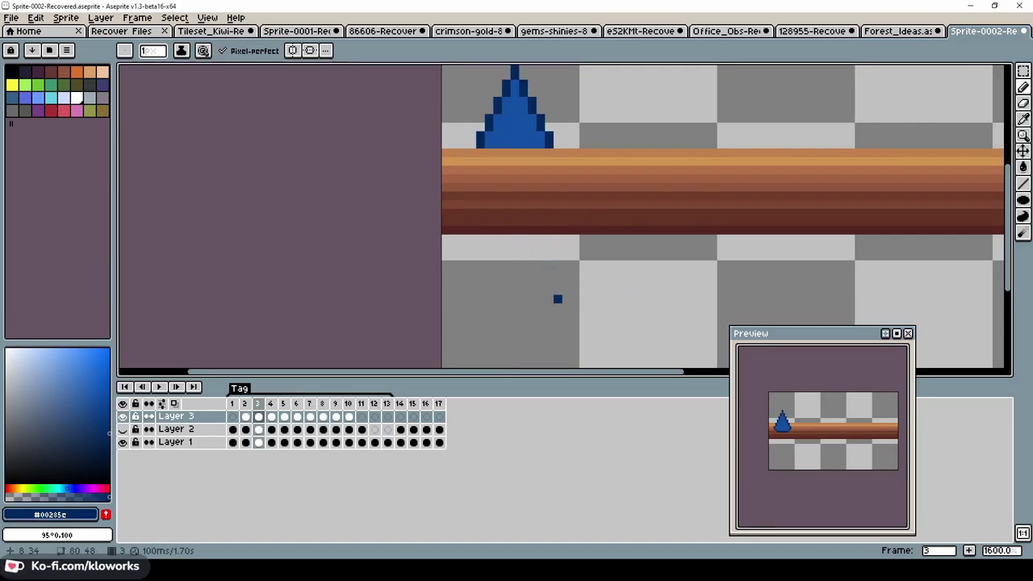
left_click_drag(634, 151, 645, 258)
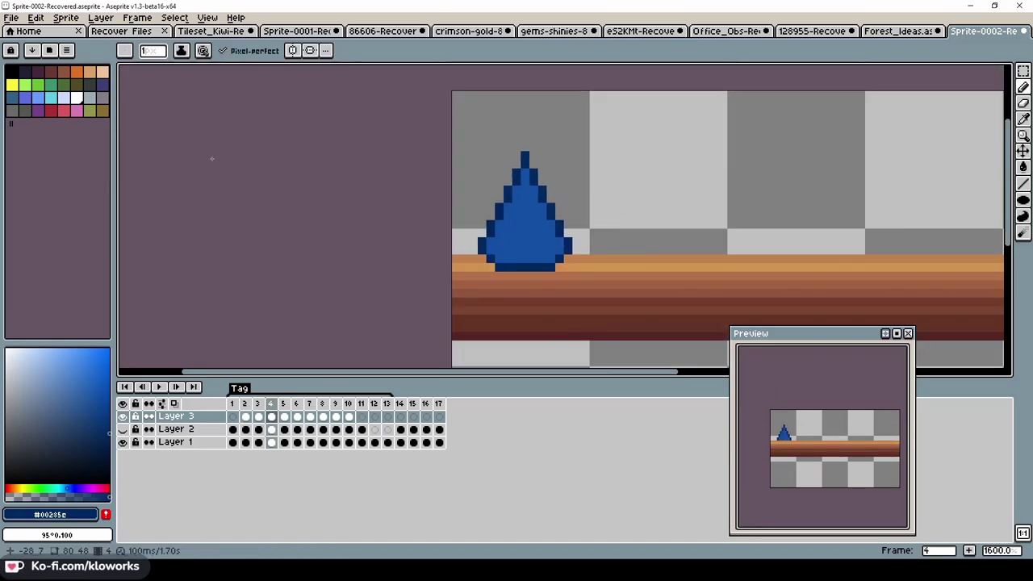
mouse_move(211, 416)
left_mouse_down()
mouse_move(206, 424)
mouse_move(203, 414)
mouse_move(349, 418)
left_mouse_up()
Shift the first copied drop right along the log and delay its cels by two frames
scroll(533, 251, "down", 5)
scroll(468, 251, "up", 1)
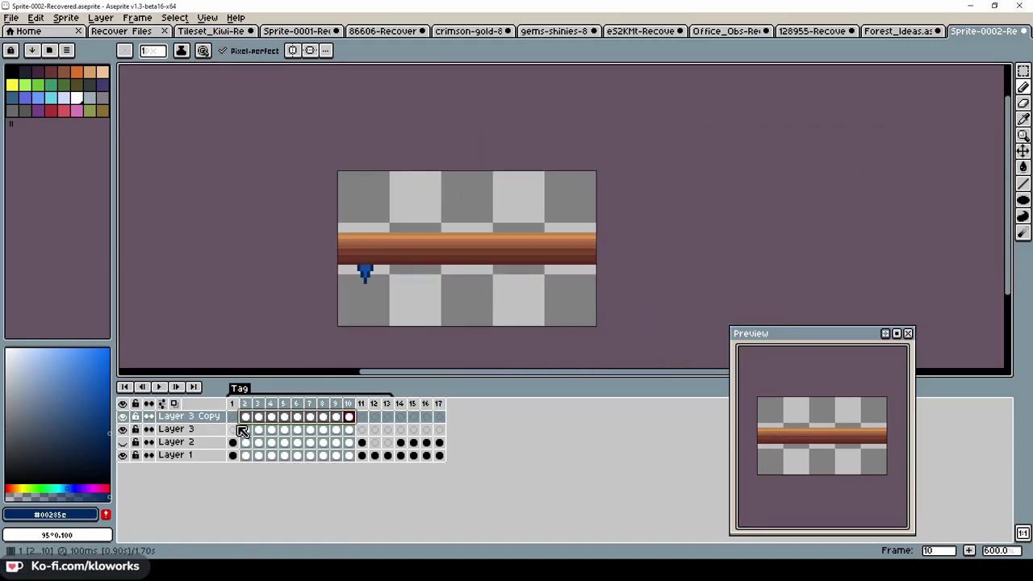
scroll(468, 250, "up", 3)
scroll(385, 260, "down", 6)
key("v")
scroll(385, 259, "up", 5)
left_click_drag(382, 281, 454, 327)
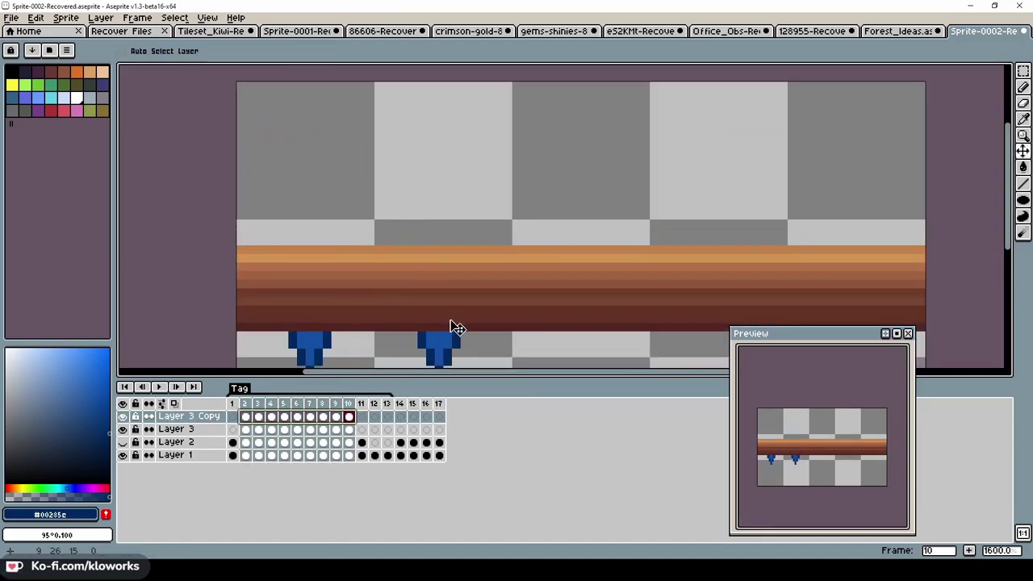
scroll(525, 291, "down", 1)
left_click(245, 418)
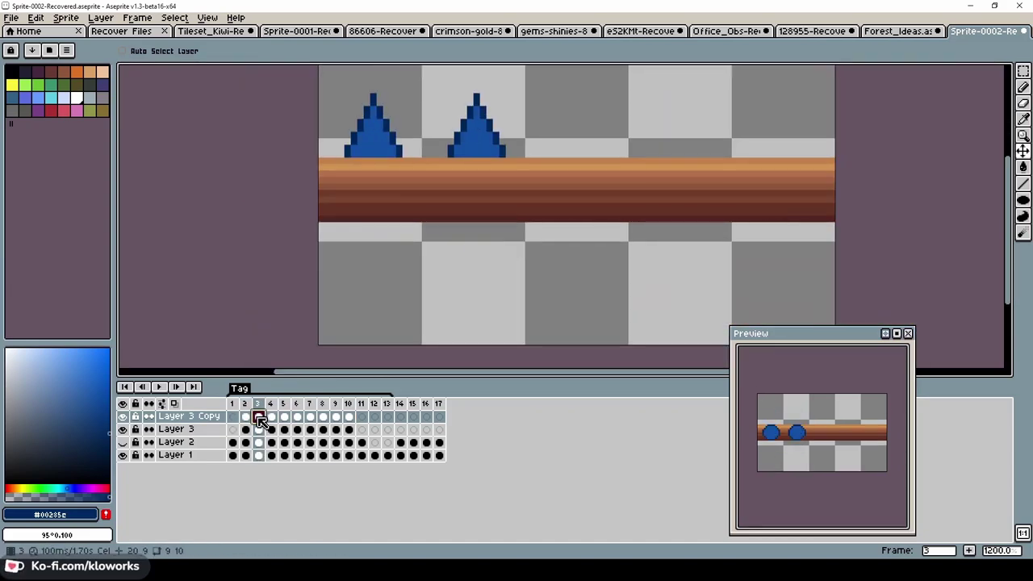
left_click_drag(245, 418, 348, 418)
left_click_drag(268, 421, 293, 420)
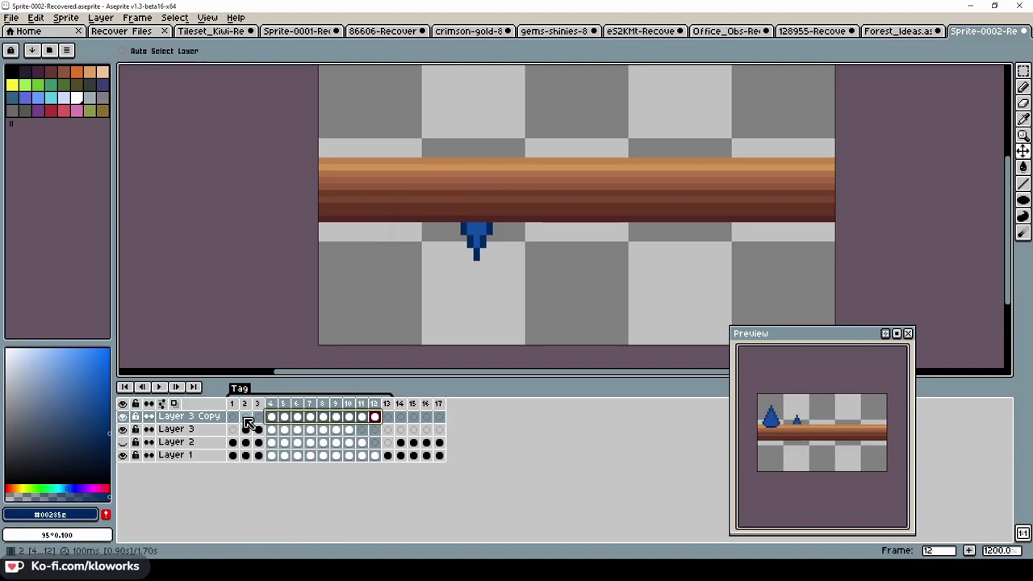
left_click(234, 416)
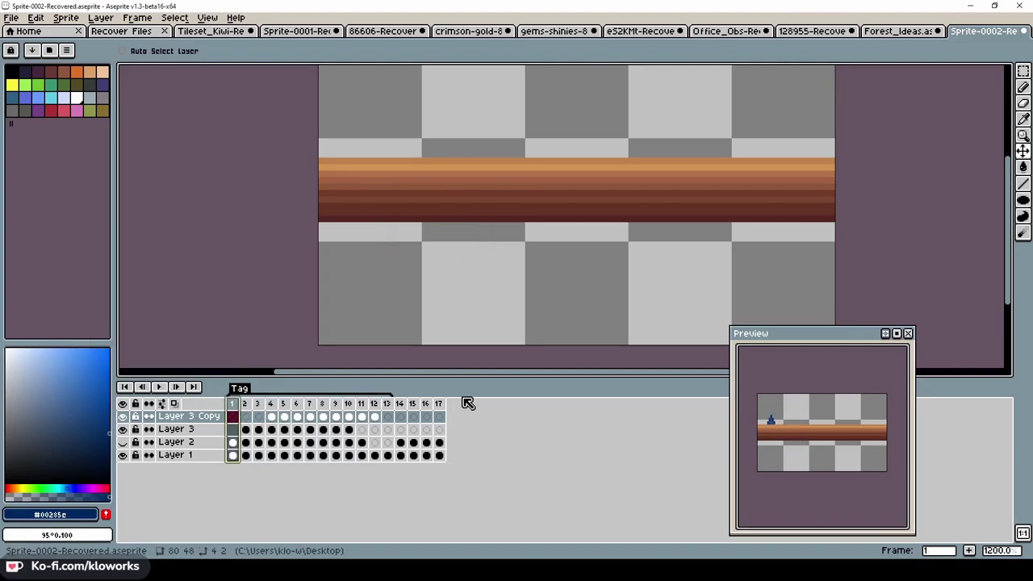
Duplicate the copy, delay it two more frames, and move its drop further right
key("ctrl+j")
left_click_drag(273, 417, 373, 417)
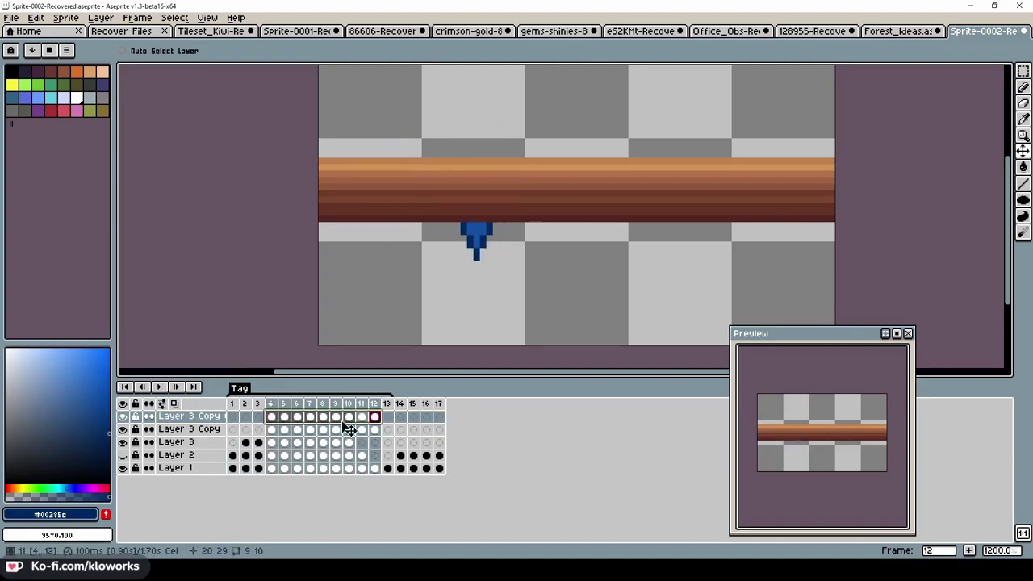
left_click_drag(272, 421, 297, 420)
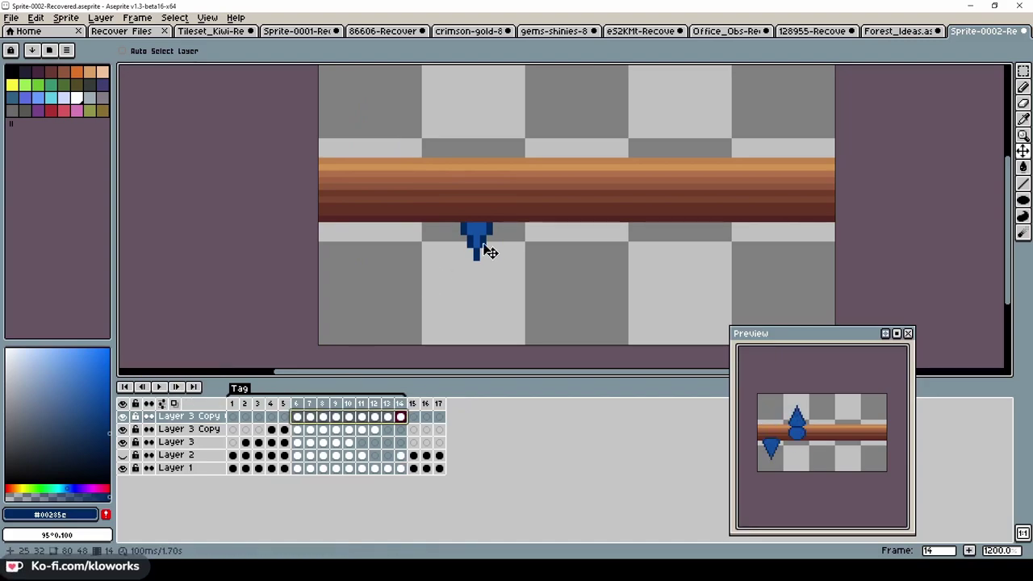
left_click_drag(457, 286, 564, 276)
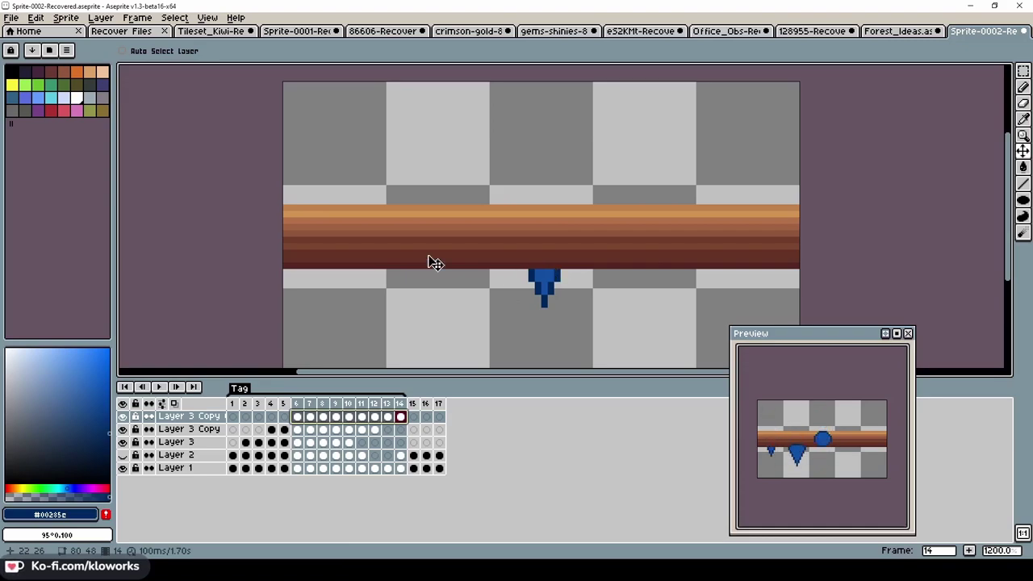
scroll(434, 263, "down", 2)
Add a third copy offset to frames 8–16, place its drop further right, and play the animation
key("ctrl+j")
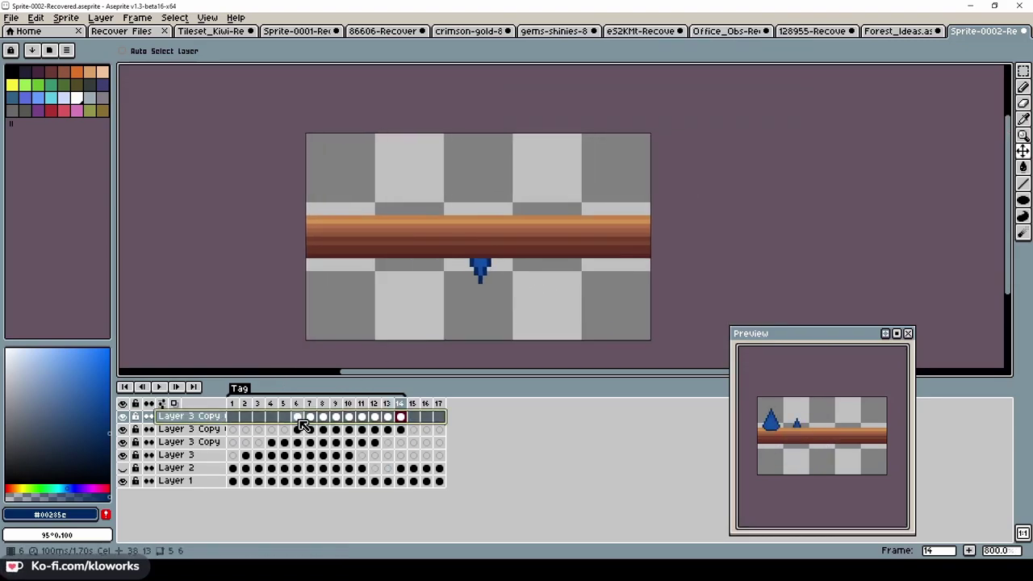
left_click_drag(296, 421, 323, 421)
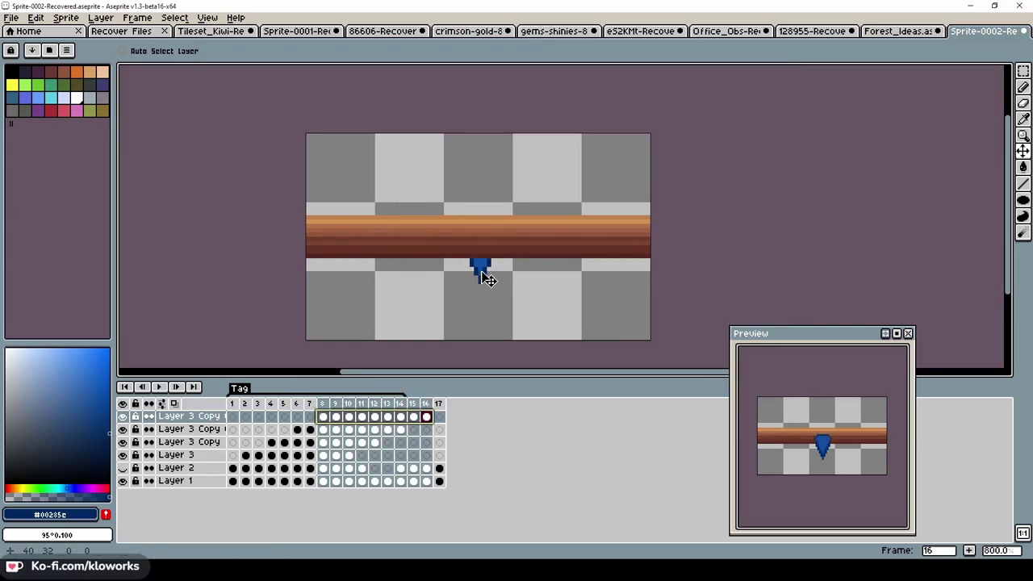
left_click_drag(554, 278, 550, 279)
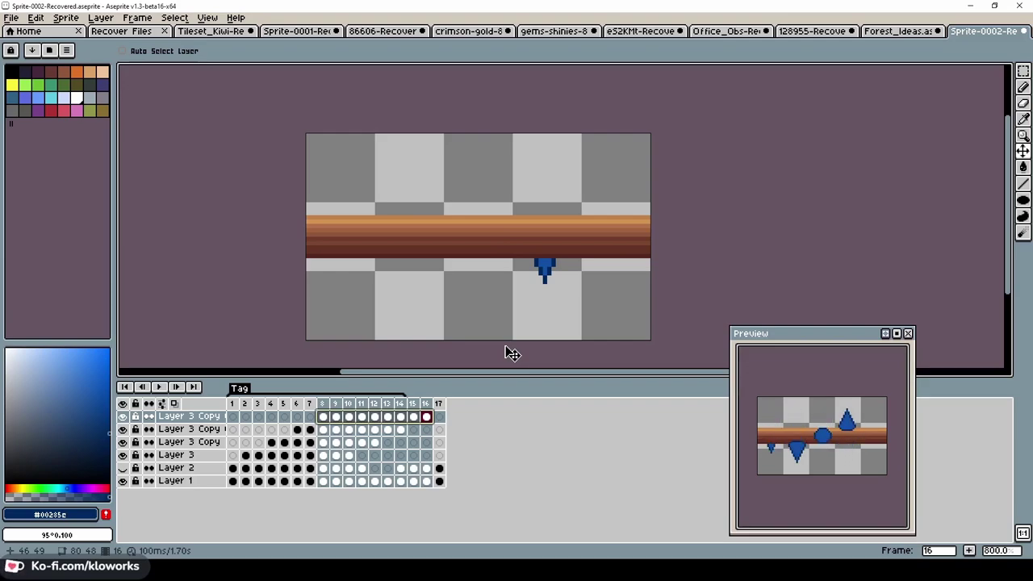
left_click(160, 387)
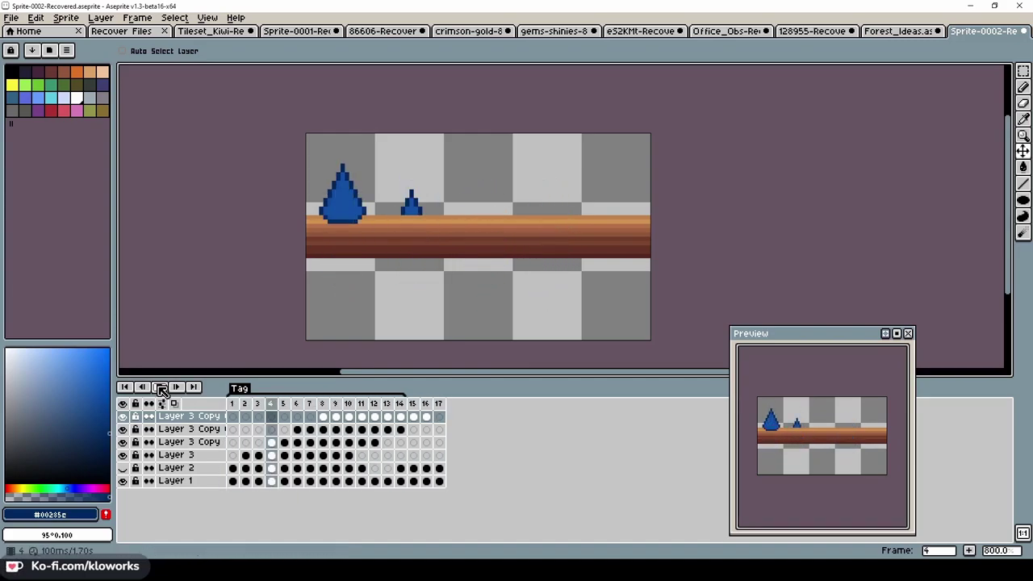
left_click(160, 387)
left_click(162, 388)
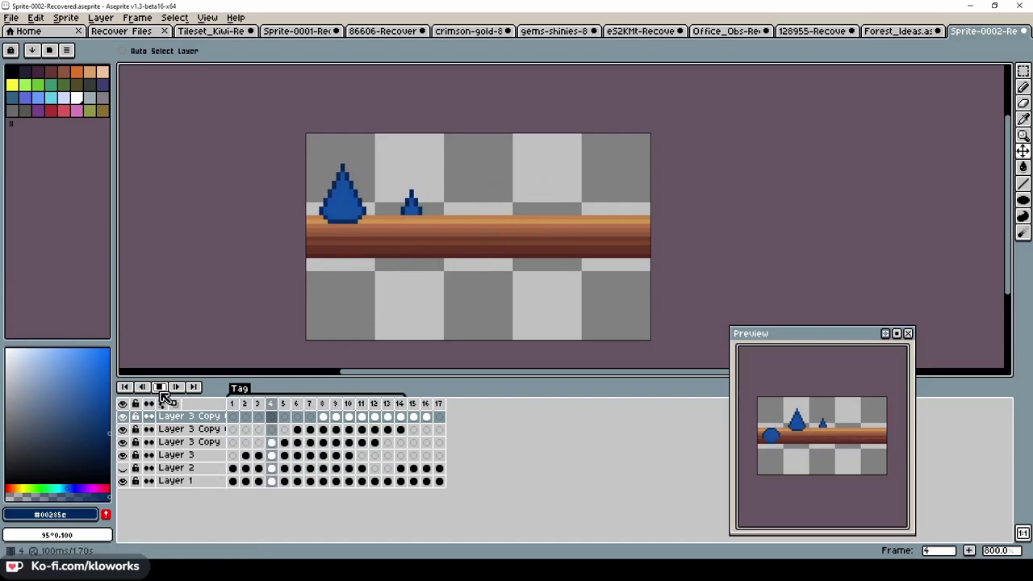
left_click(161, 388)
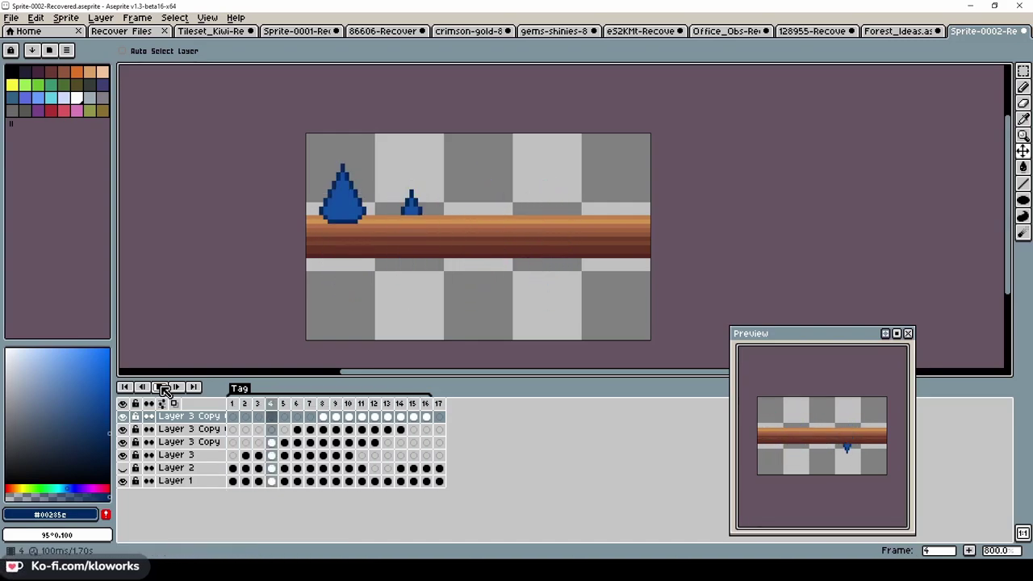
Stop playback and, with the Pencil, sample the log's dark brown #532721
scroll(353, 288, "up", 2)
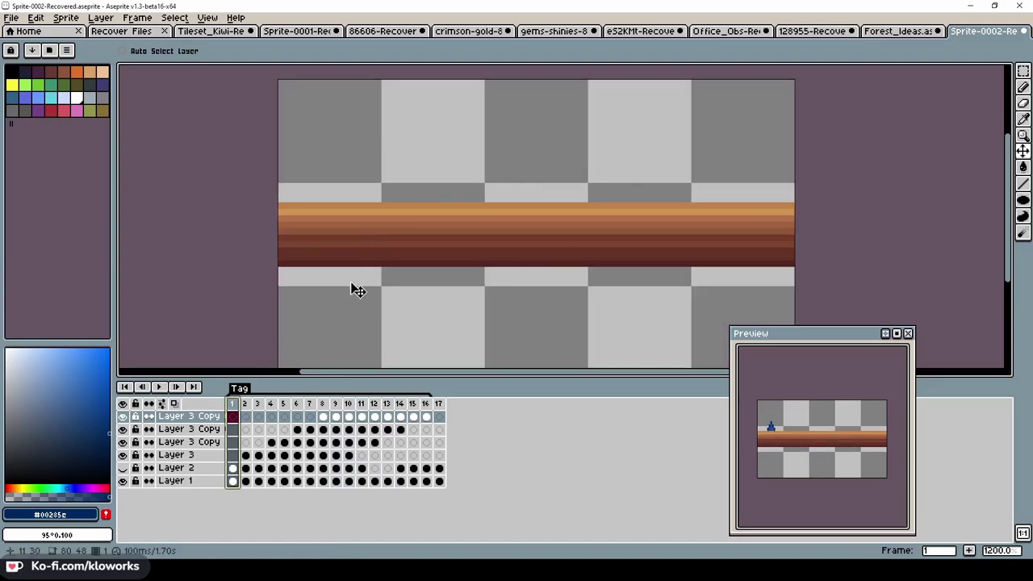
left_click(245, 468)
scroll(418, 278, "up", 1)
scroll(419, 278, "down", 1)
scroll(433, 261, "up", 1)
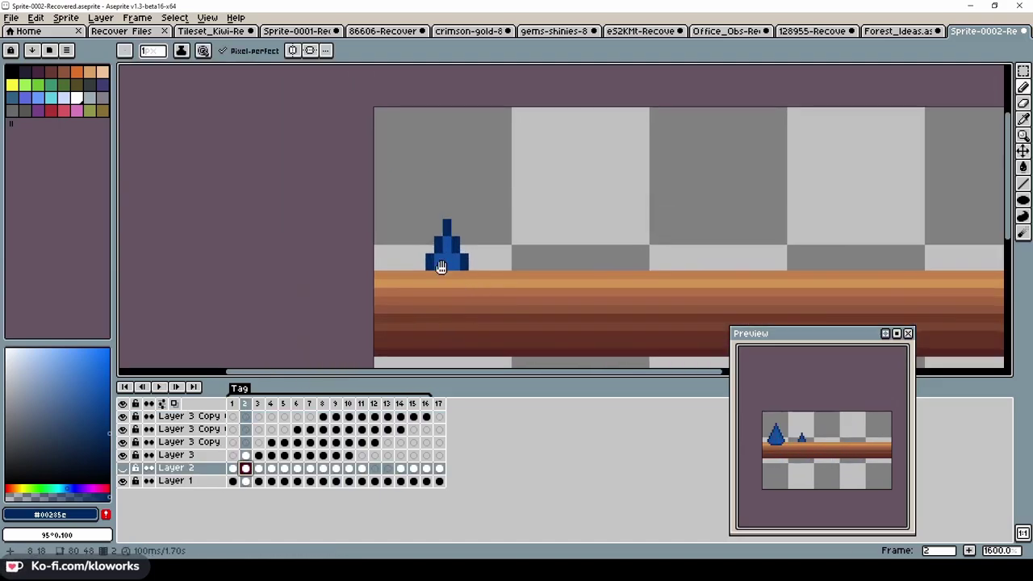
key("b")
scroll(452, 258, "up", 2)
scroll(477, 254, "down", 2)
left_click_drag(477, 254, 484, 219)
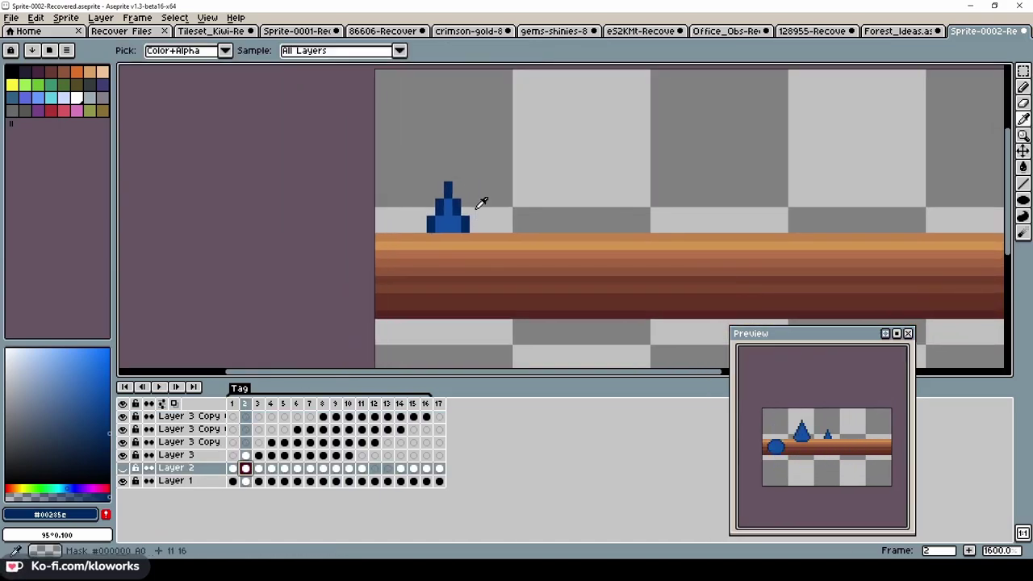
left_click(476, 218, "alt")
Paint frame 2's small cone with dark brown pixels and a medium brown body
key("Down")
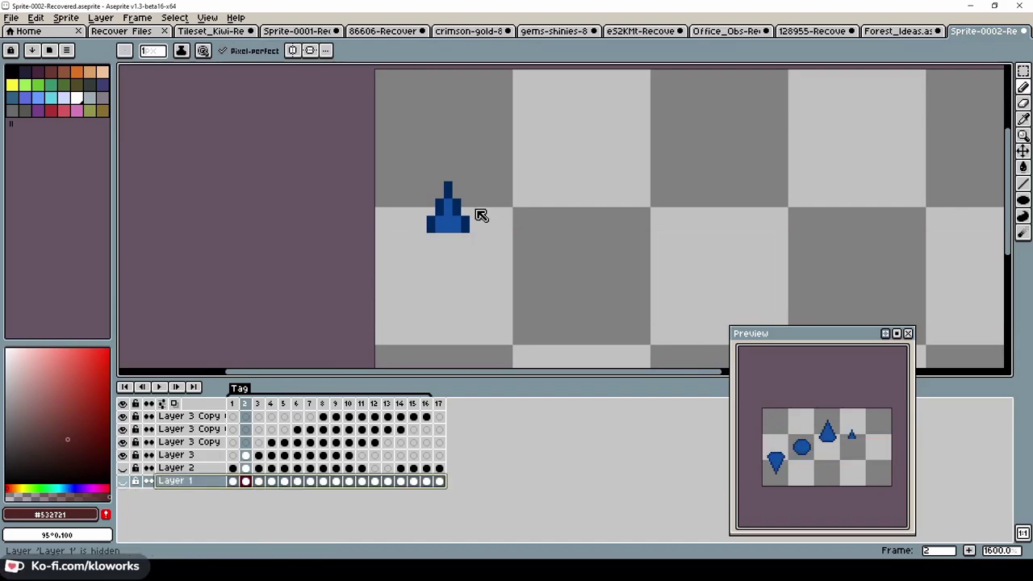
key("Up")
key("Up")
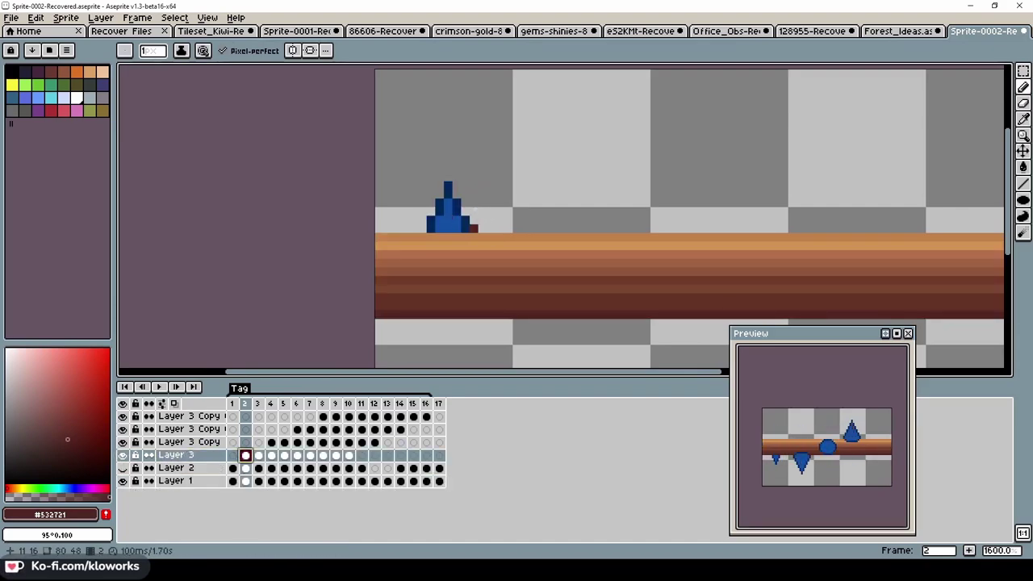
left_click_drag(465, 216, 465, 227)
left_click(474, 261, "alt")
left_click_drag(449, 185, 431, 229)
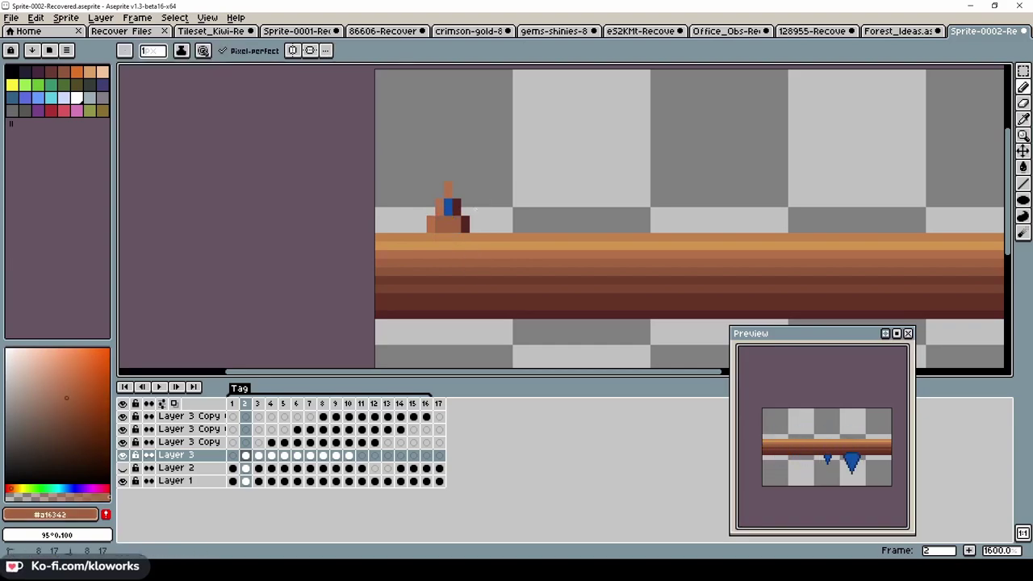
Flood-fill the frame 3 cone's interior with brown and compare neighbouring frames
key("Right")
key("g")
left_click(475, 209)
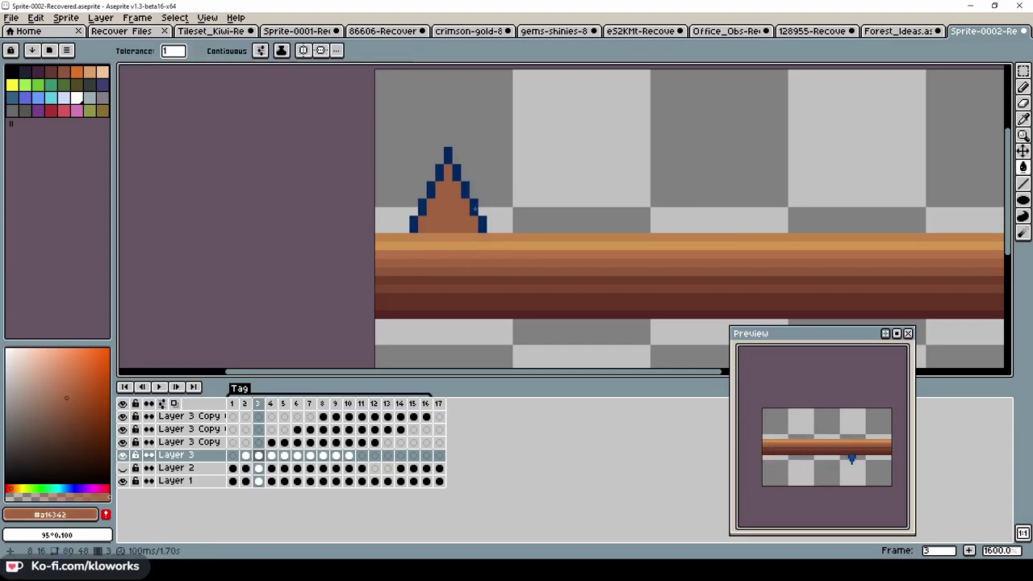
key("Right")
key("Right")
key("Right")
key("Right")
key("Right")
key("Right")
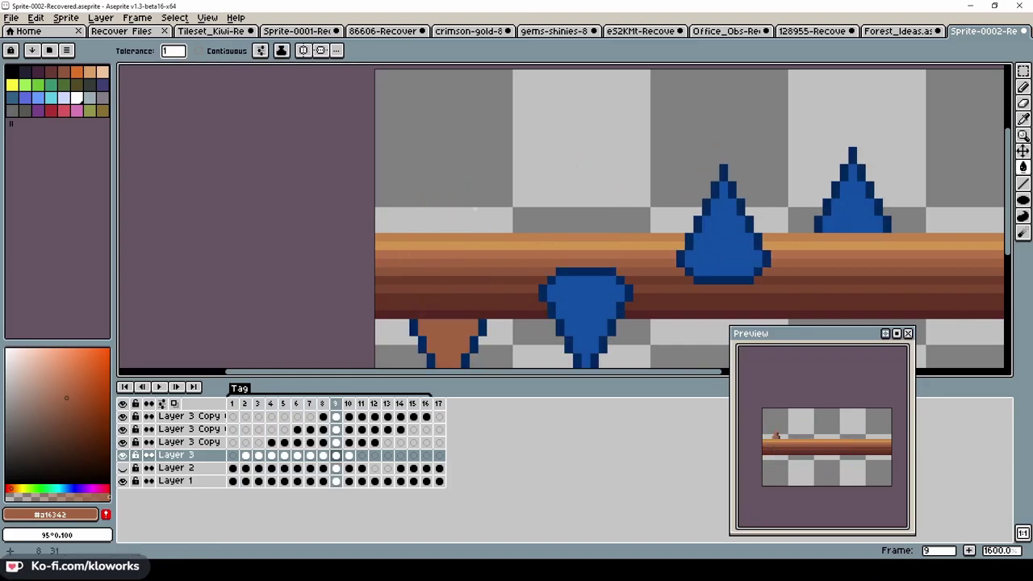
key("Left")
key("Left")
key("Left")
key("Left")
key("Left")
key("Left")
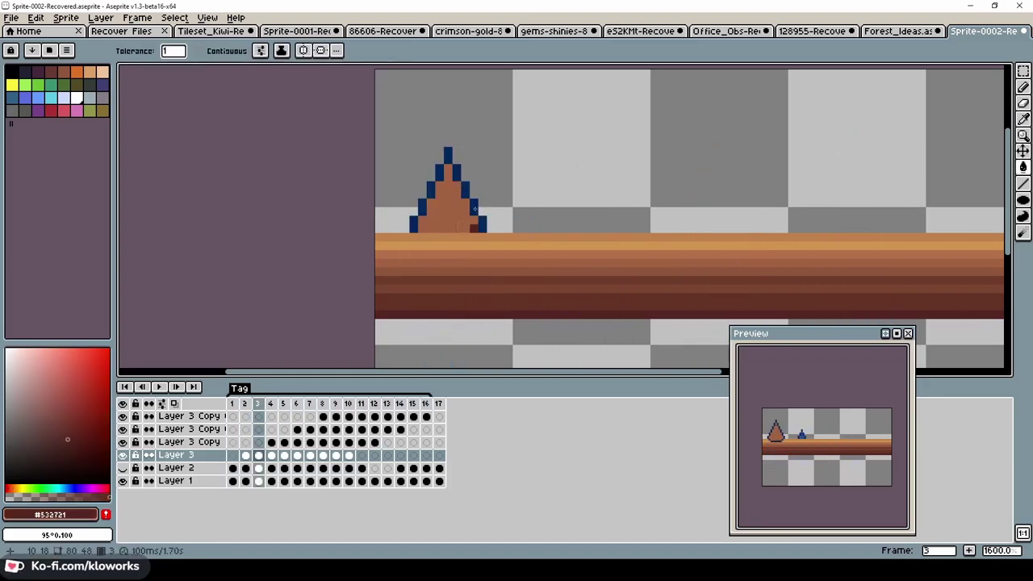
key("Right")
key("Right")
key("Right")
key("Right")
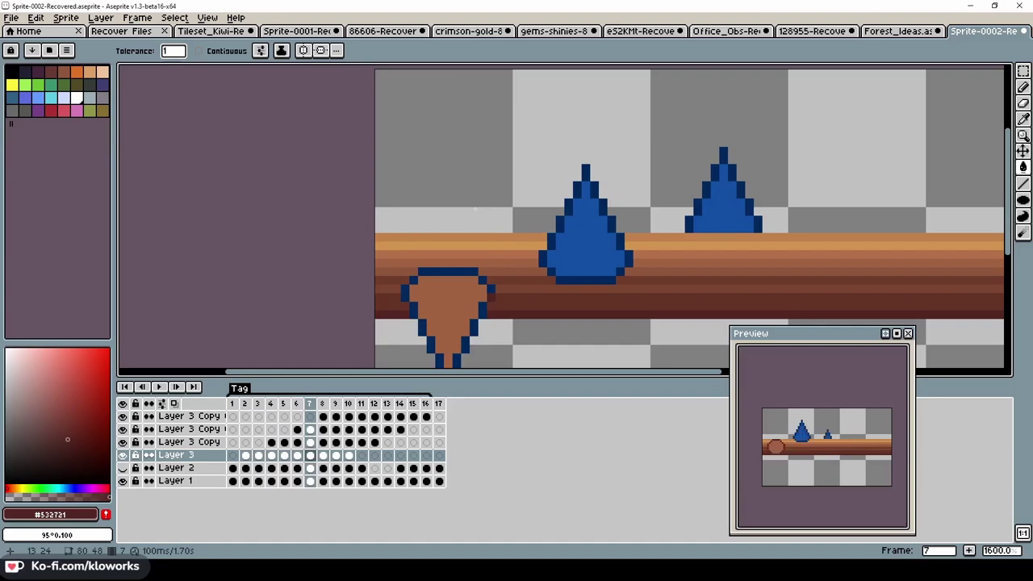
key("Right")
key("Right")
key("Left")
key("Left")
key("Left")
key("Left")
key("Left")
key("Left")
key("Left")
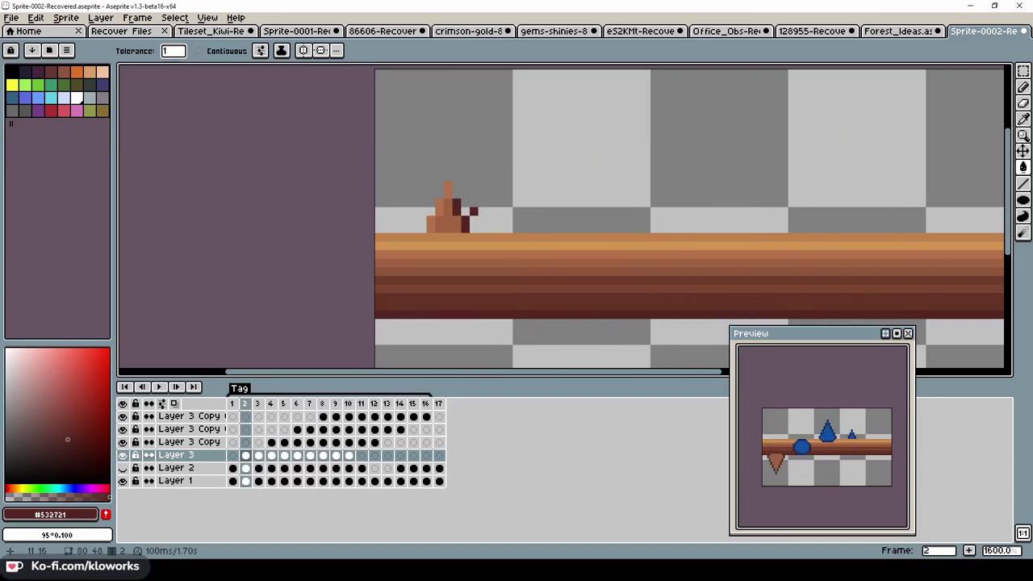
Add mid brown and light-orange highlight pixels to the cone in frames 2 and 3
left_click(477, 207, "alt")
left_click(474, 209, "alt")
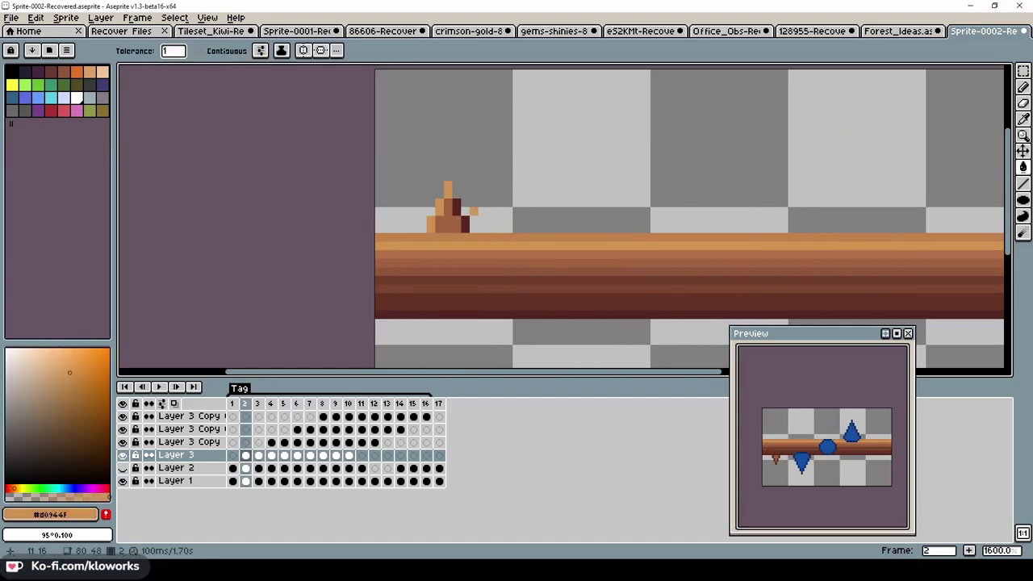
key("b")
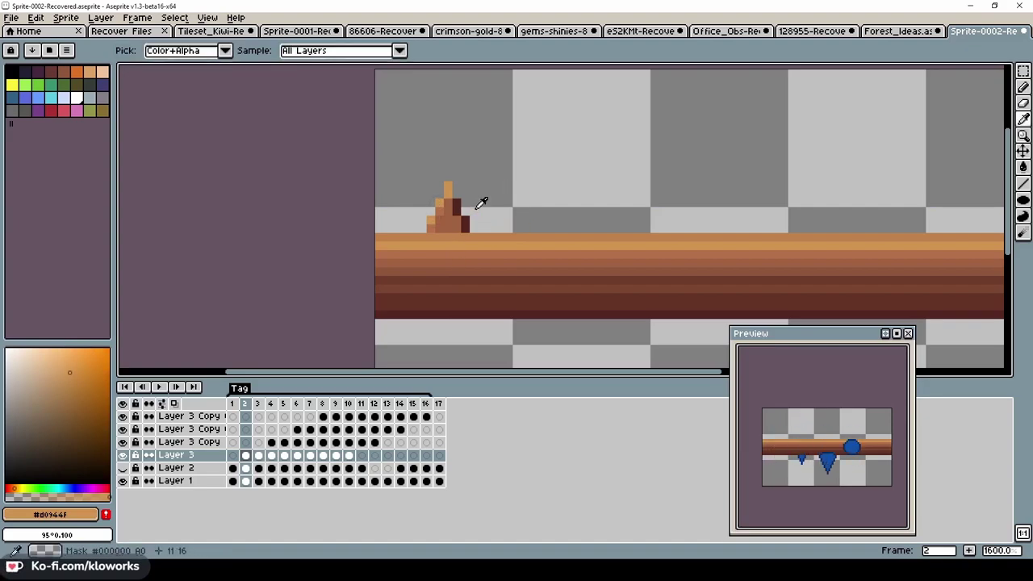
left_click(473, 205, "alt")
key("period")
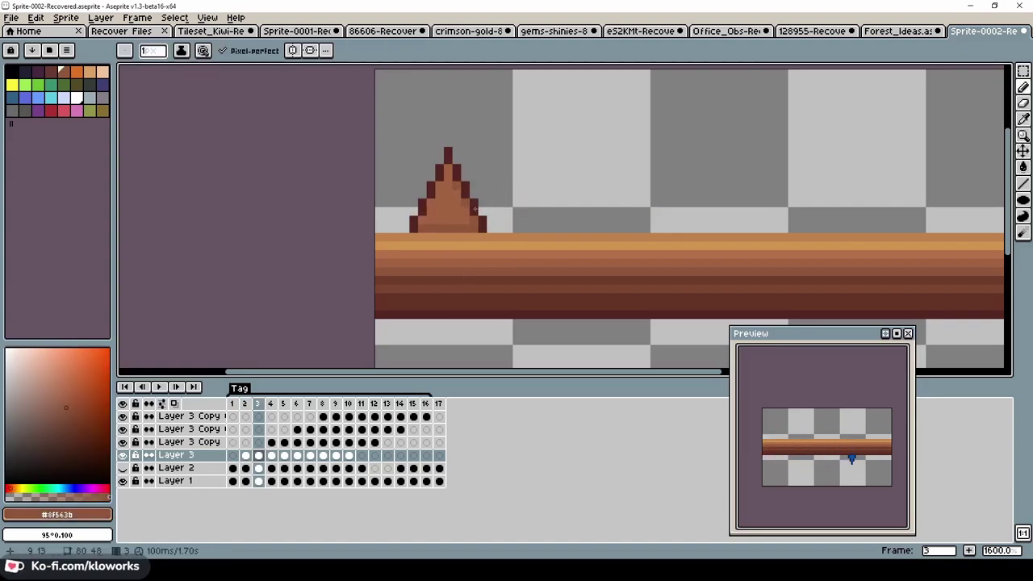
left_click(456, 176, "alt")
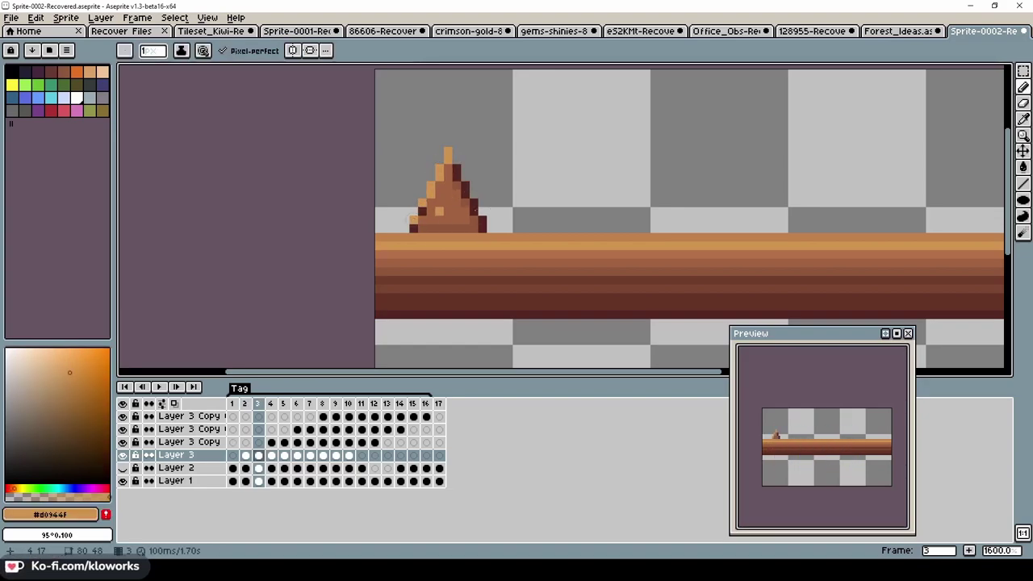
key("period")
key("comma")
key("comma")
left_click(432, 196, "alt")
key("period")
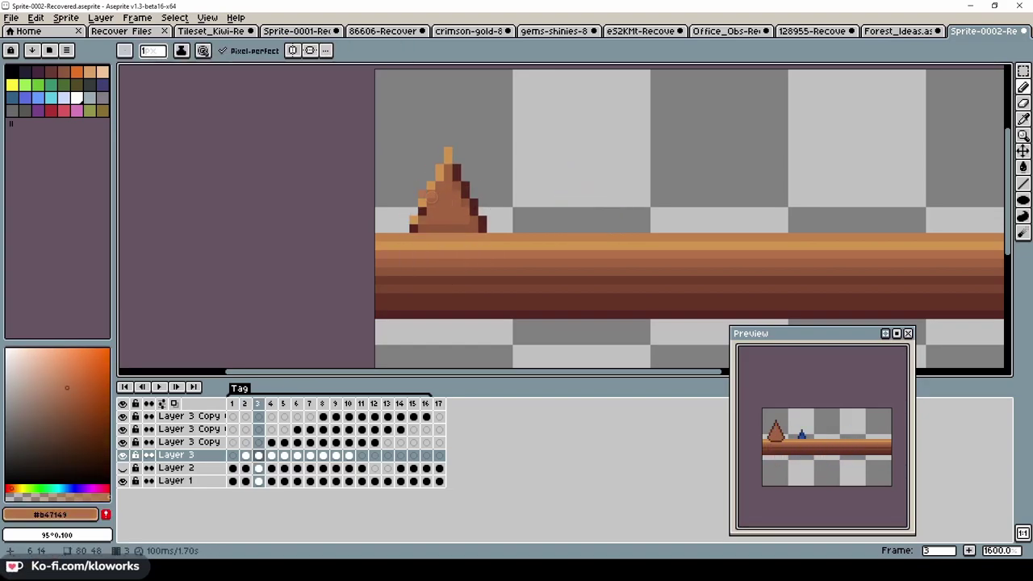
Shade the frame 4 cone's left side lighter brown with a light-orange upper-left edge
key("period")
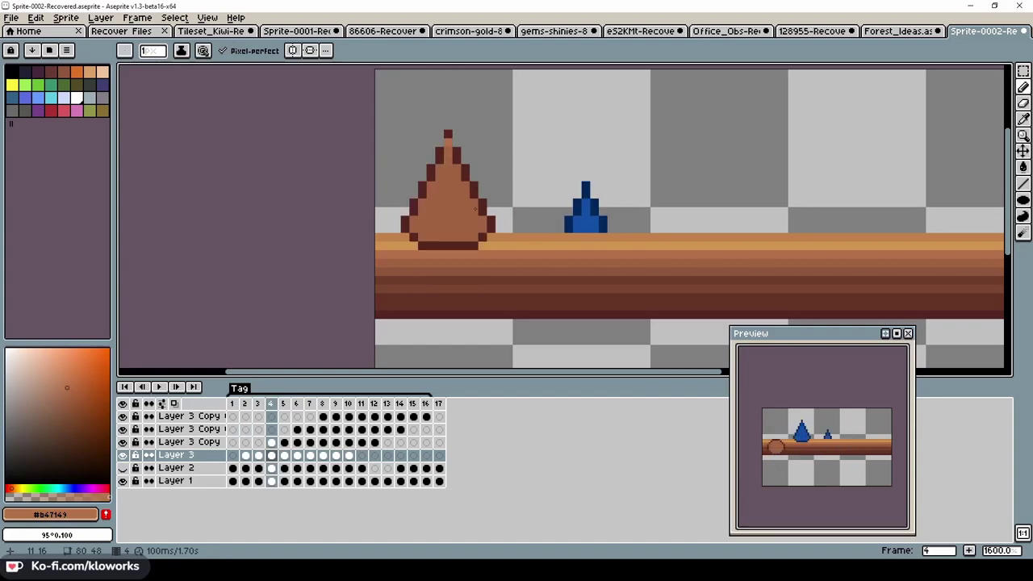
mouse_move(437, 161)
left_mouse_down()
mouse_move(421, 194)
mouse_move(448, 137)
left_mouse_up()
left_click(409, 232, "alt")
left_click(475, 208, "alt")
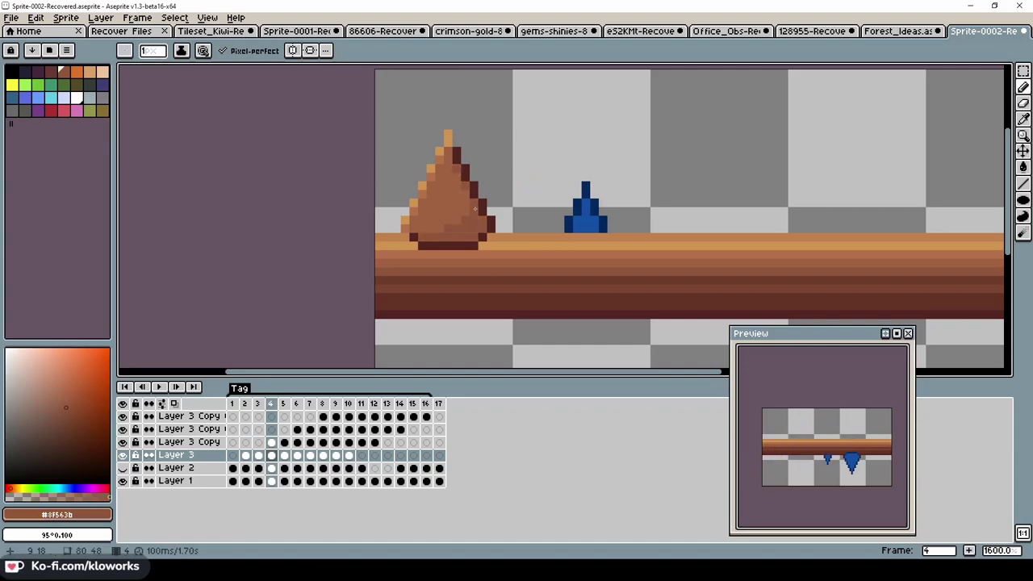
Highlight the frame 5 cone tip light orange and add brown body pixels
key("Left")
key("Left")
key("Right")
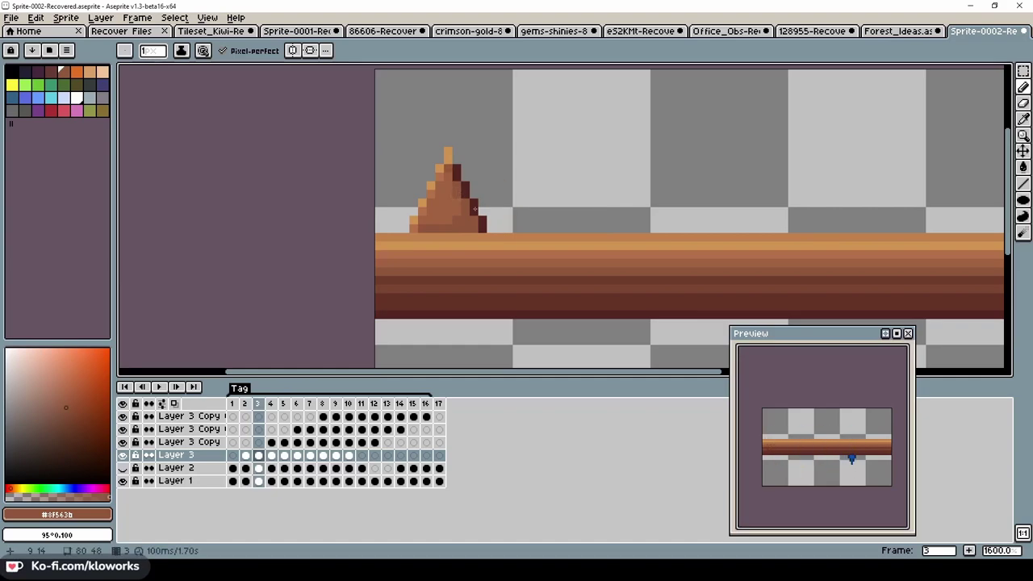
key("Right")
key("Right")
key("Left")
key("Right")
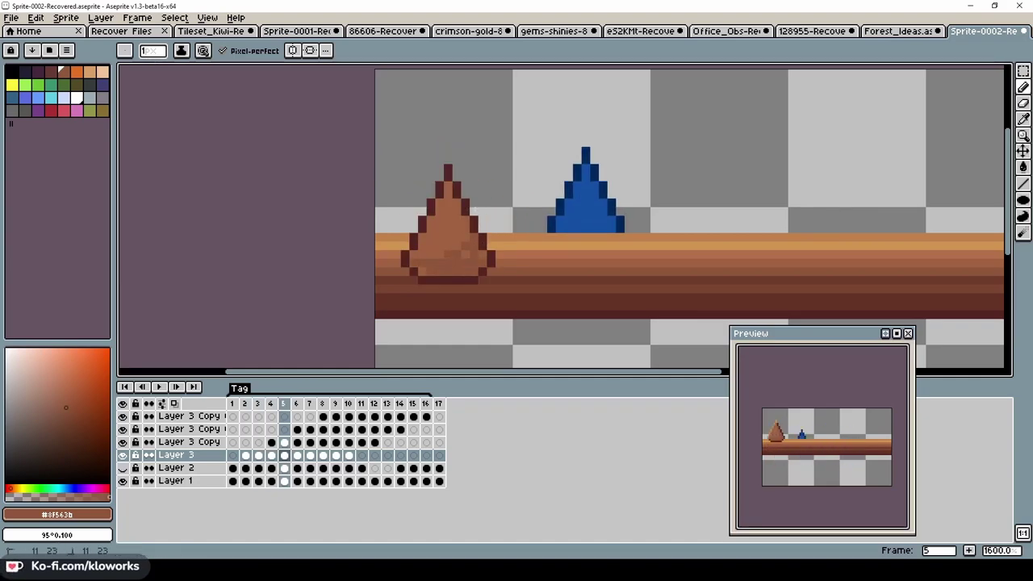
left_click(499, 237, "alt")
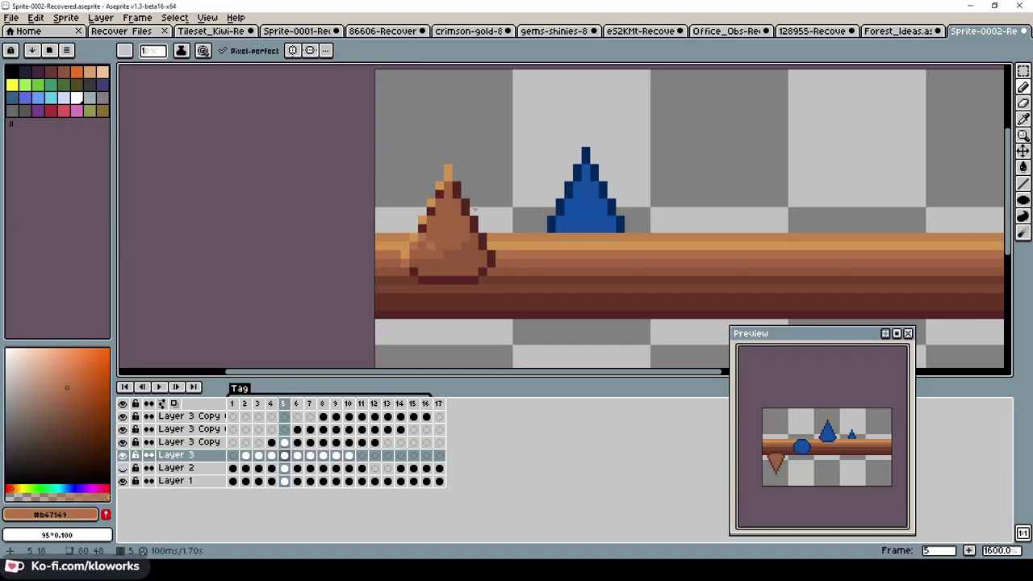
left_click(476, 207, "alt")
left_click(471, 212, "alt")
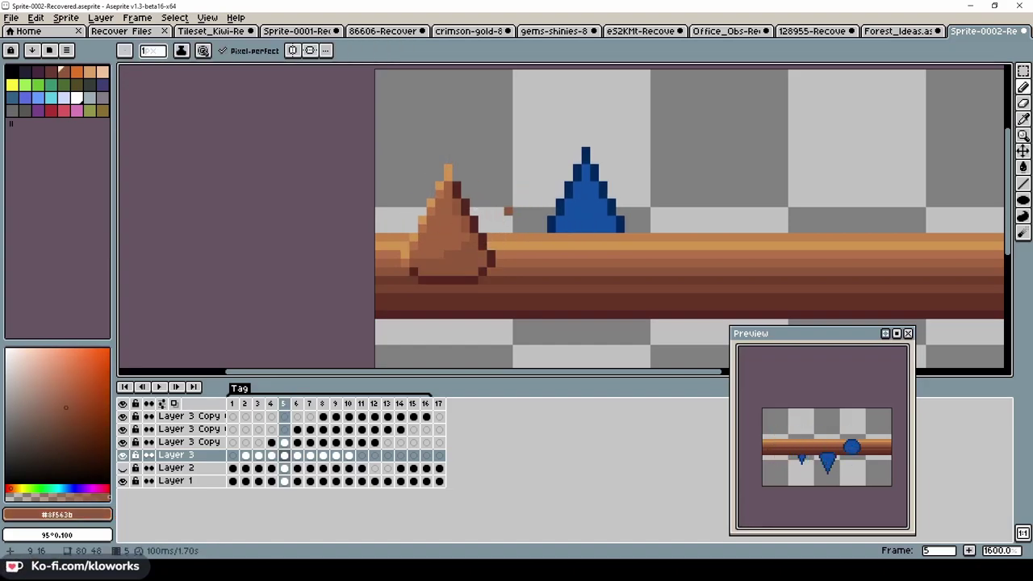
Continue shading the cone through frame 7 with light orange, brown and mid brown
key("alt")
left_click(474, 208, "alt")
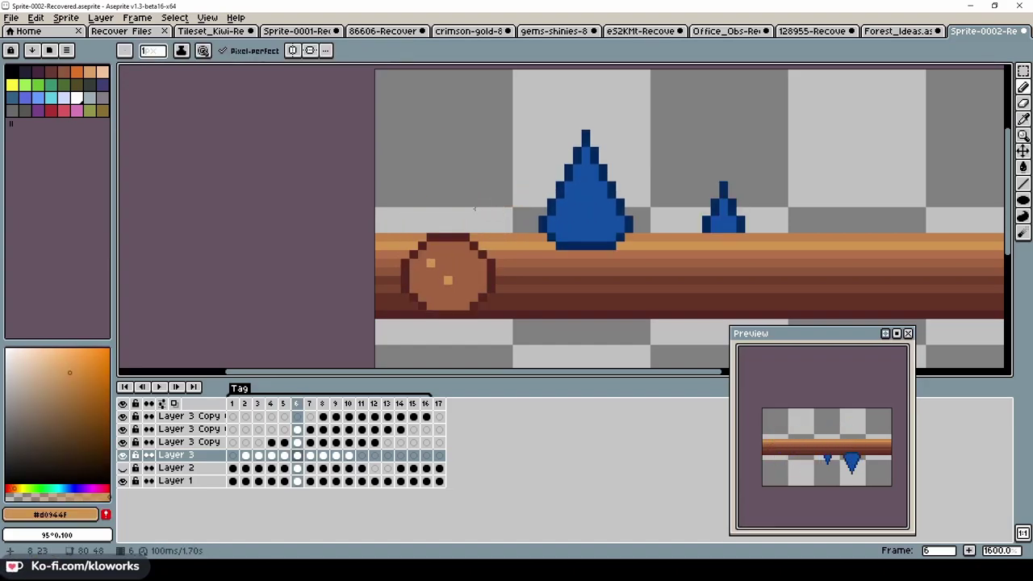
left_click(477, 207, "alt")
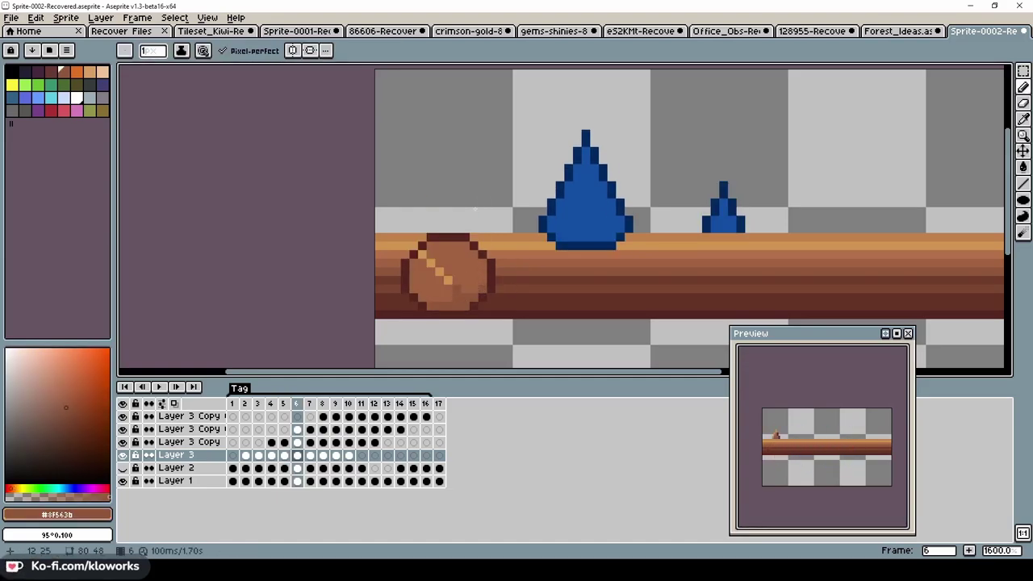
left_click(475, 209, "alt")
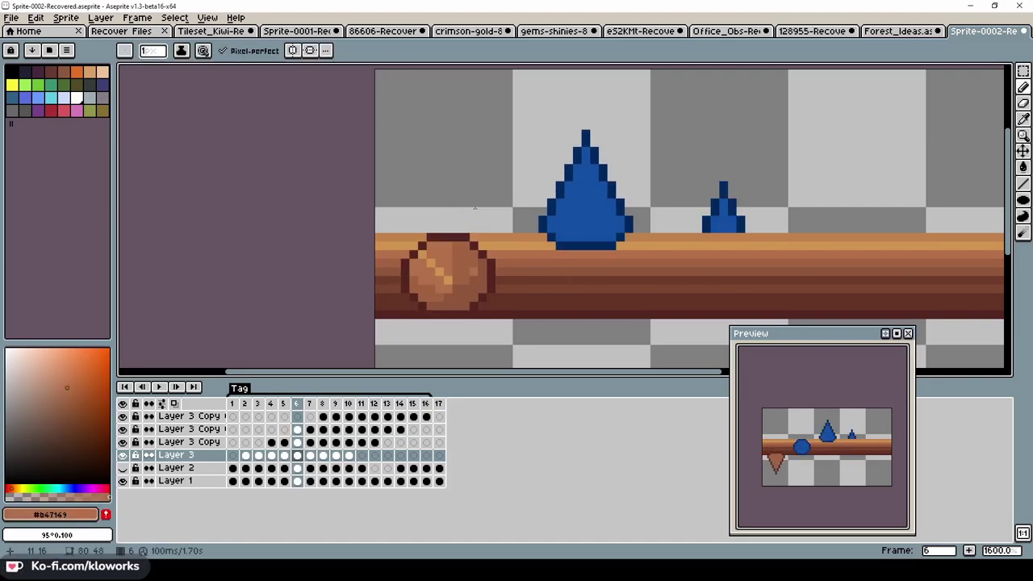
key("Right")
left_click(475, 209, "alt")
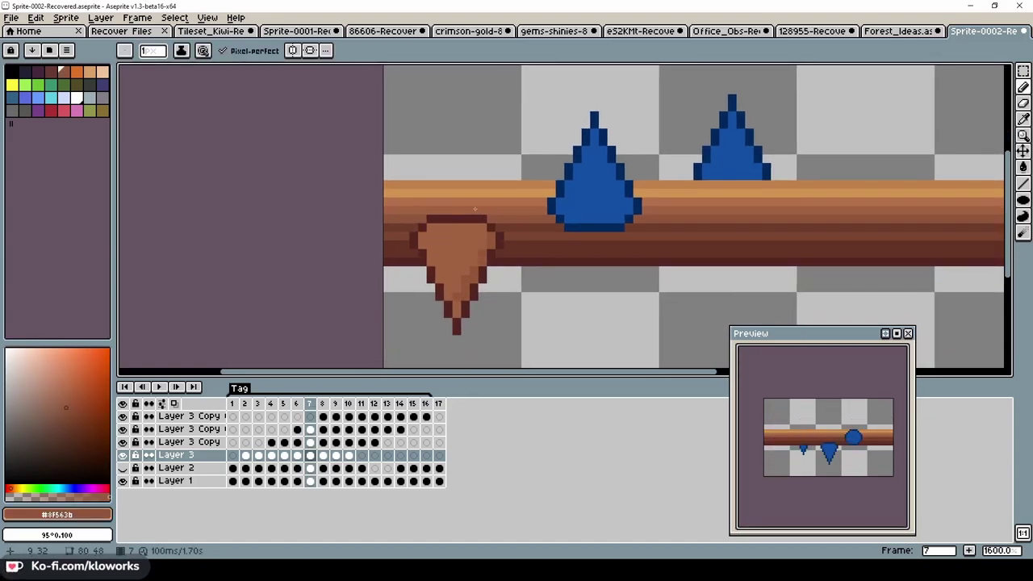
left_click(447, 278, "alt")
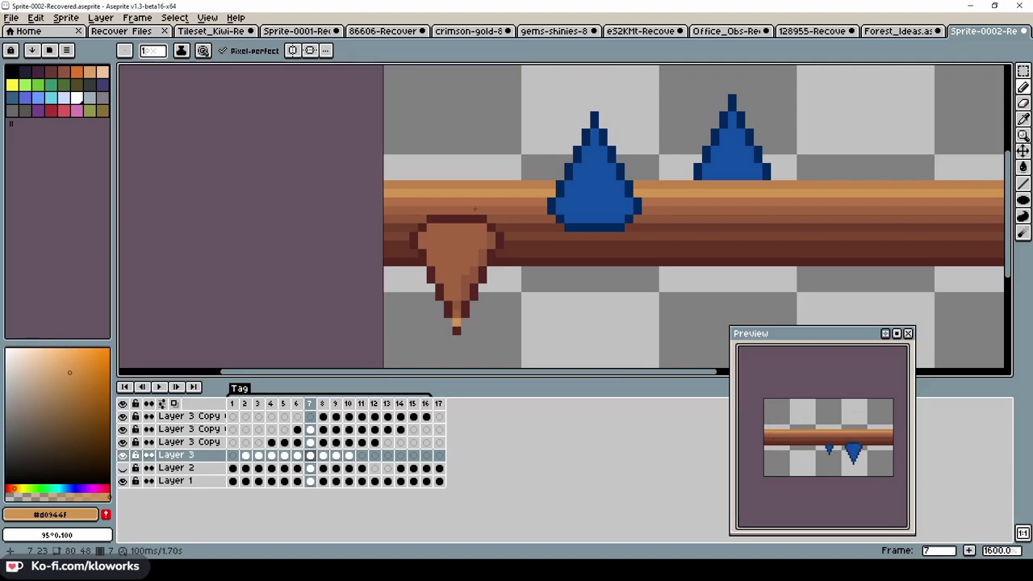
Finish frame 7's highlights and give the frame 8 hanging cone a light-orange tip
left_click(413, 245)
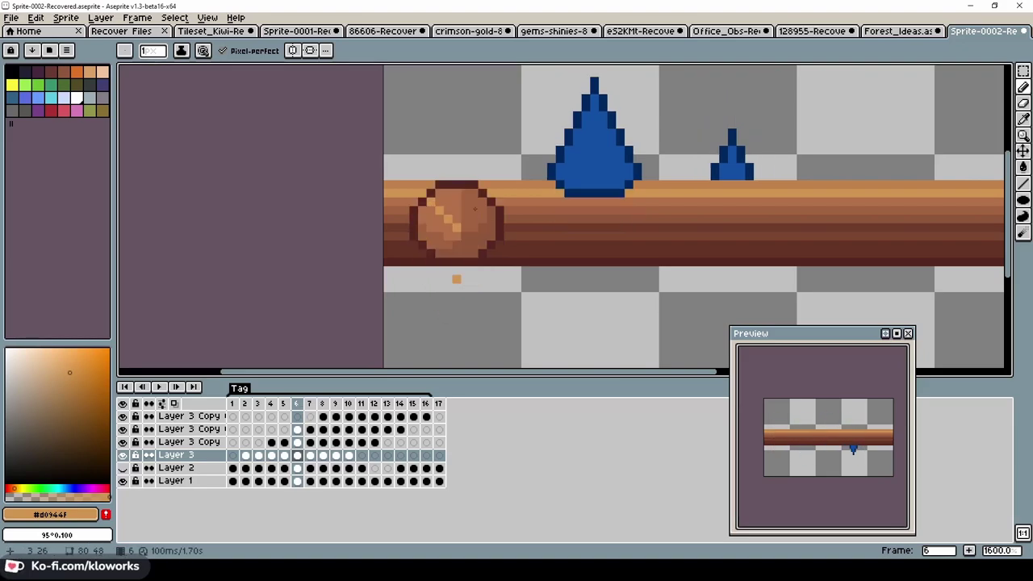
left_click(479, 204, "alt")
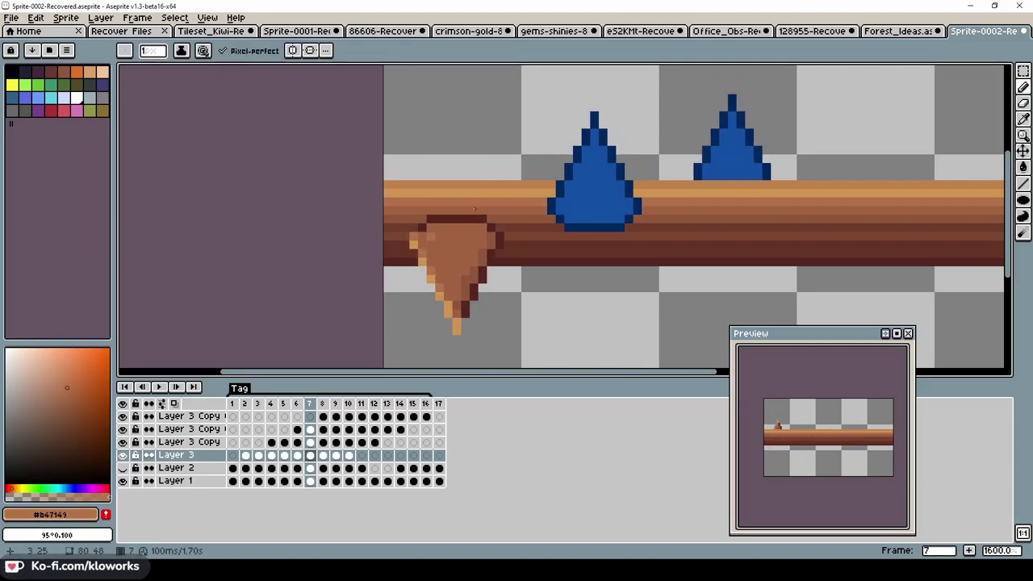
left_click(474, 209, "alt")
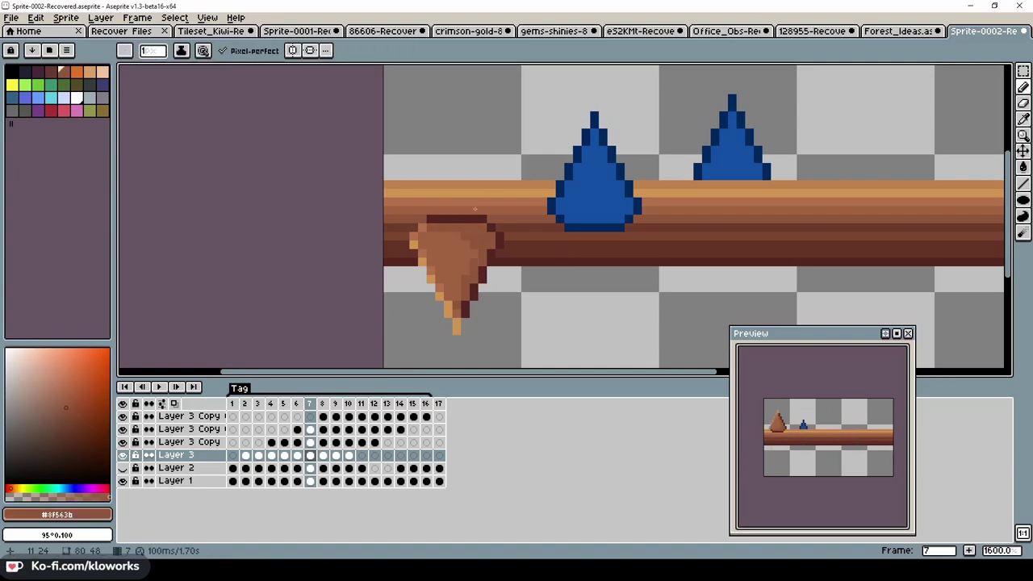
key("period")
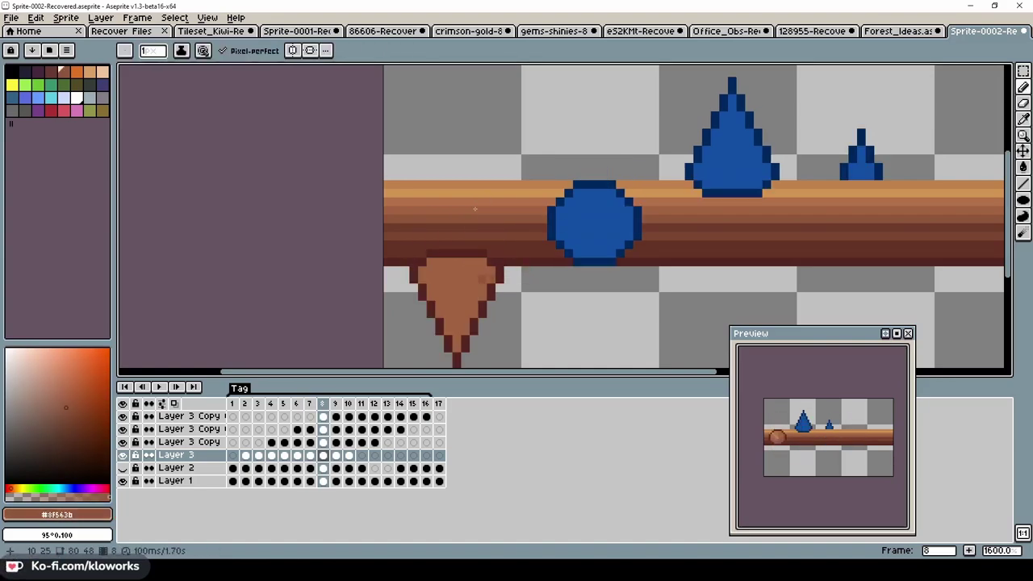
left_click_drag(474, 209, 473, 178)
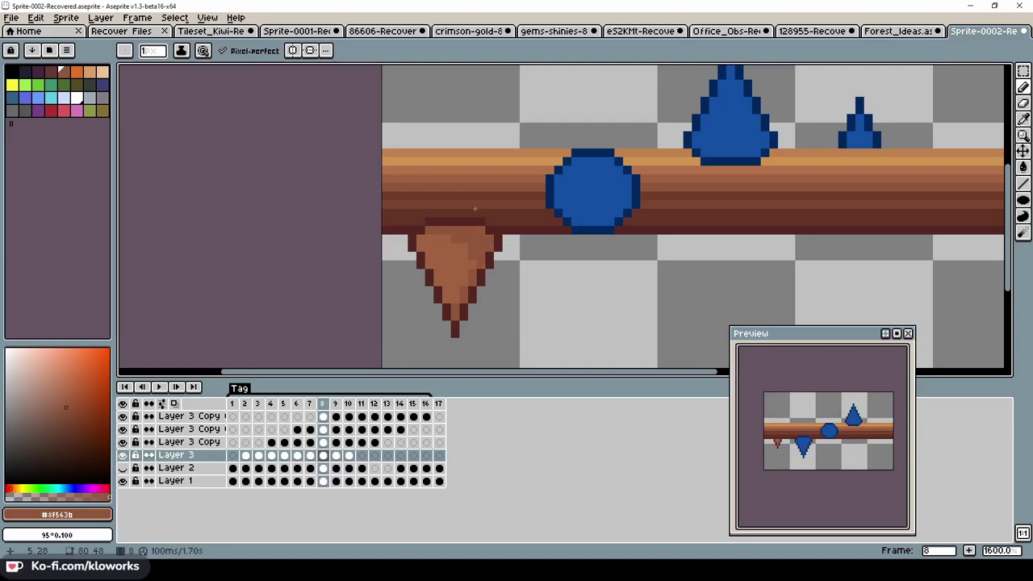
left_click(446, 307)
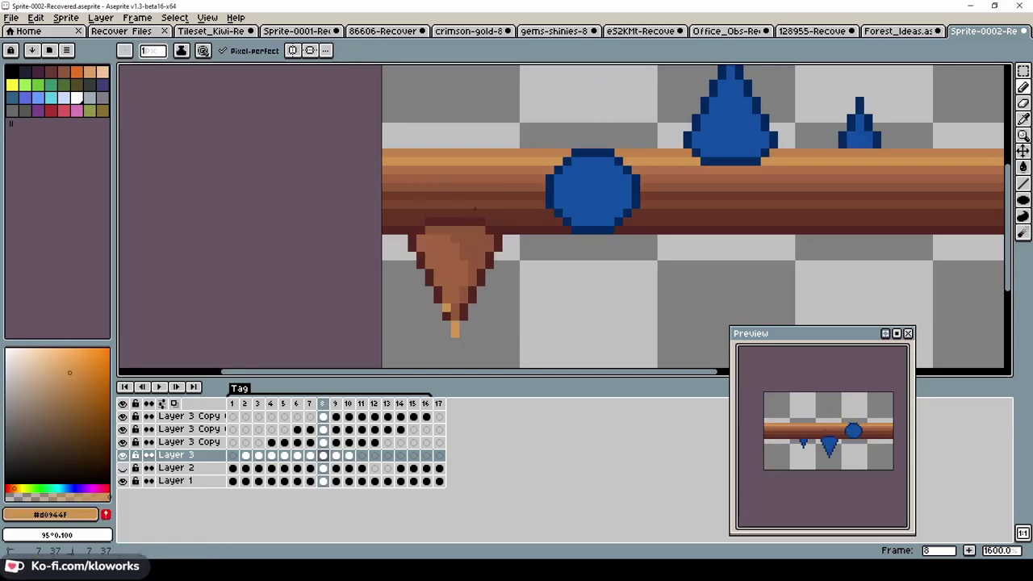
left_click(417, 222, "alt")
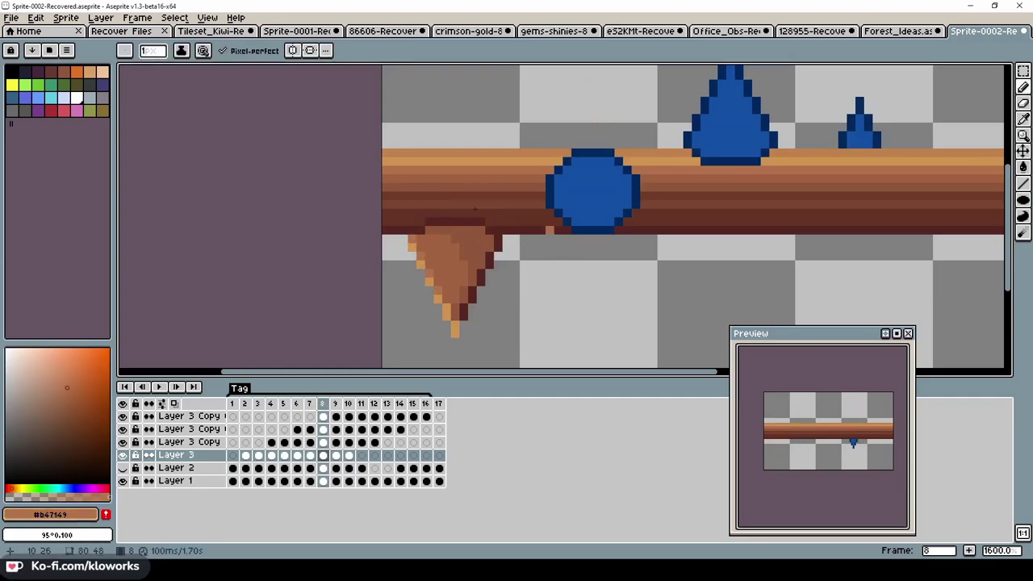
Shade the frame 9 cone with light orange, mid brown and darker brown
key("Right")
key("Left")
left_click(455, 314, "alt")
key("Right")
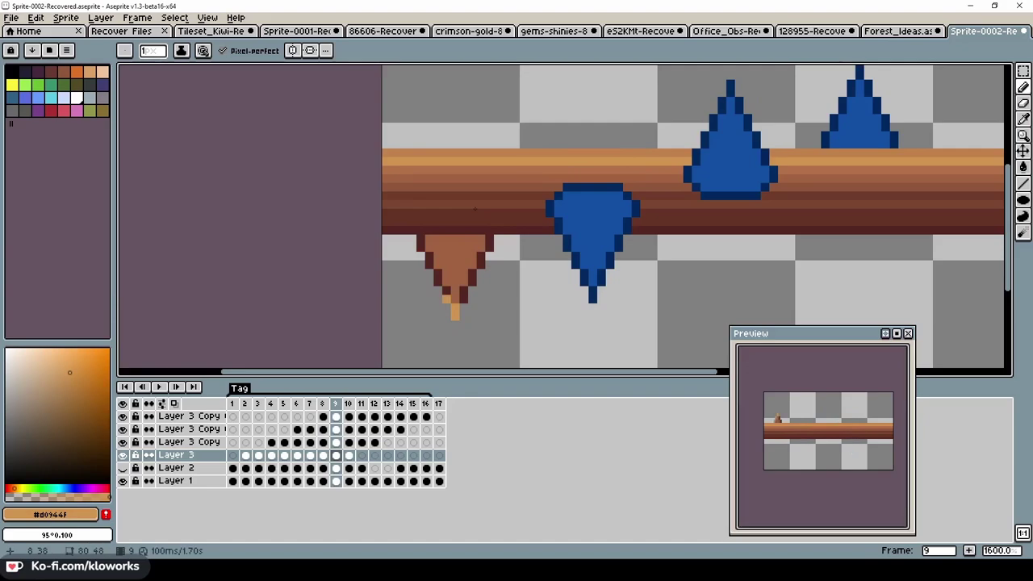
key("Left")
left_click(475, 210, "alt")
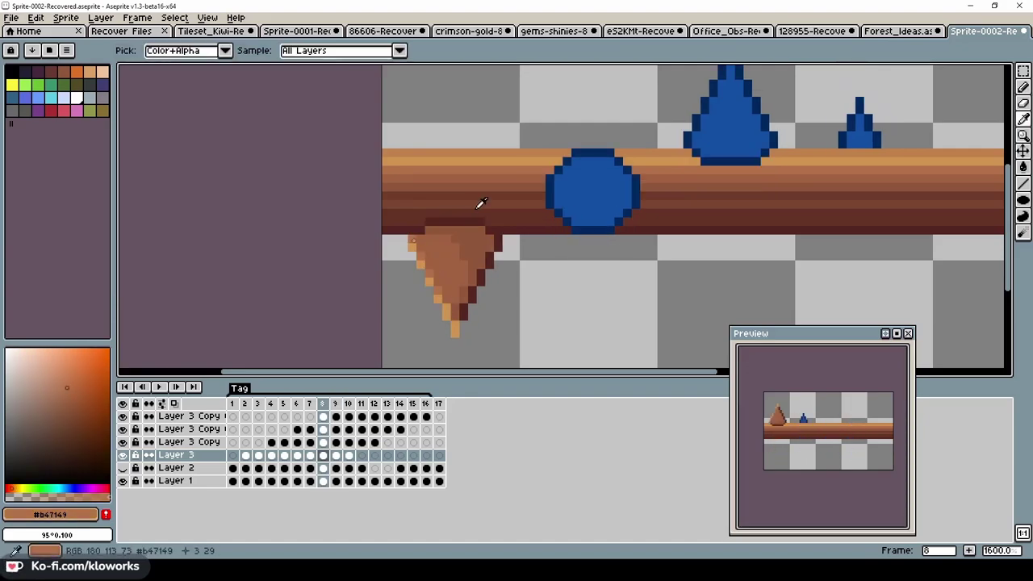
key("Right")
key("Left")
left_click(481, 256, "alt")
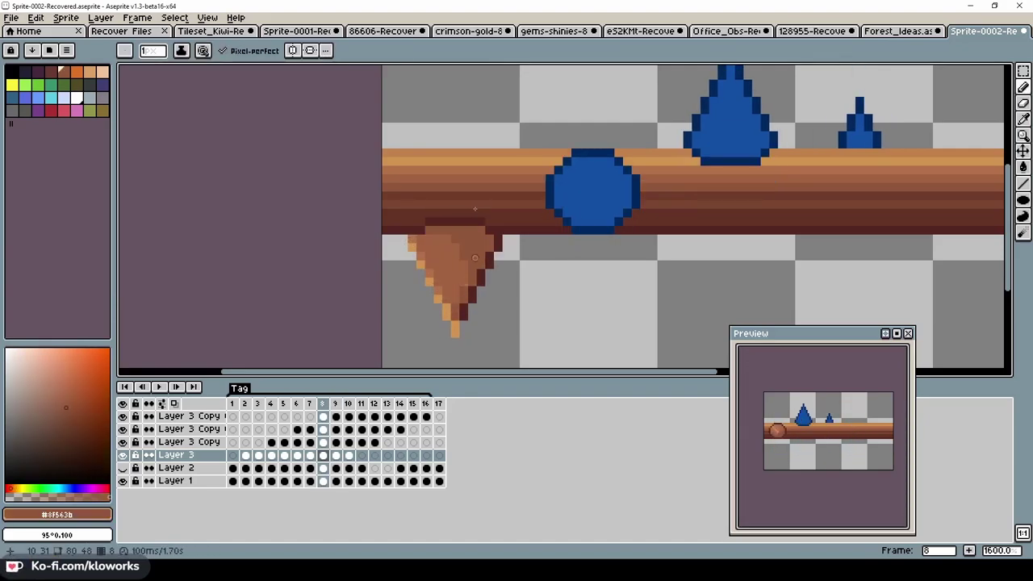
key("Right")
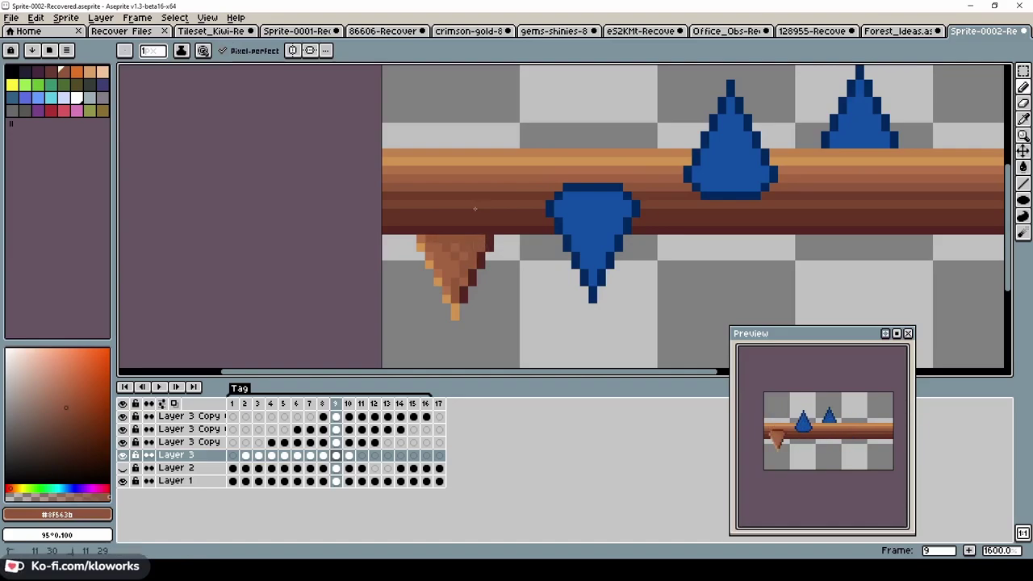
Shade the frame 10 cone mid brown, then add a dark pixel to frame 2's small cone
key("Right")
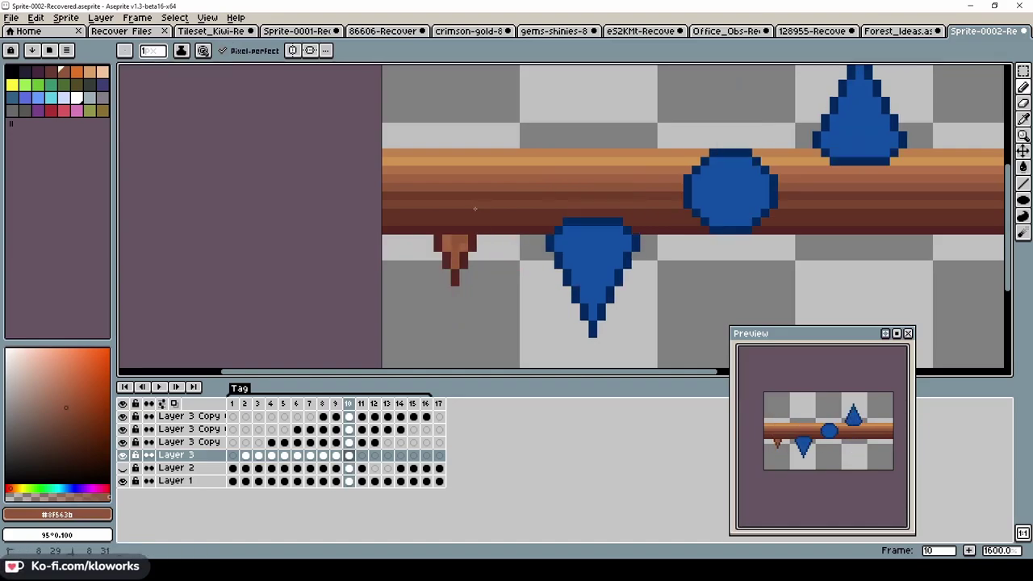
key("Left")
left_click(476, 210, "alt")
key("Right")
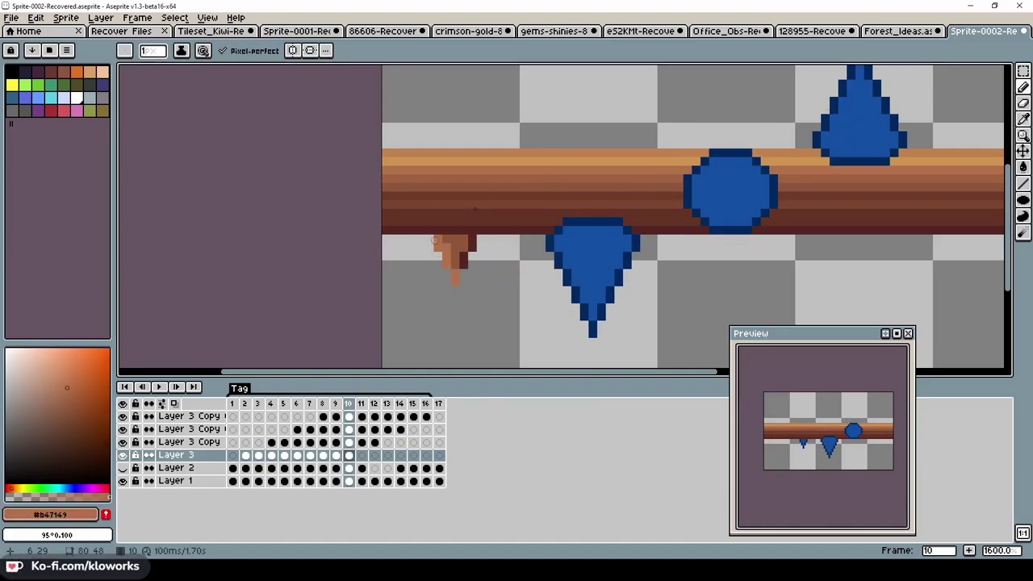
key("Right")
key("Left")
key("Left")
key("Left")
key("Left")
key("Left")
key("Left")
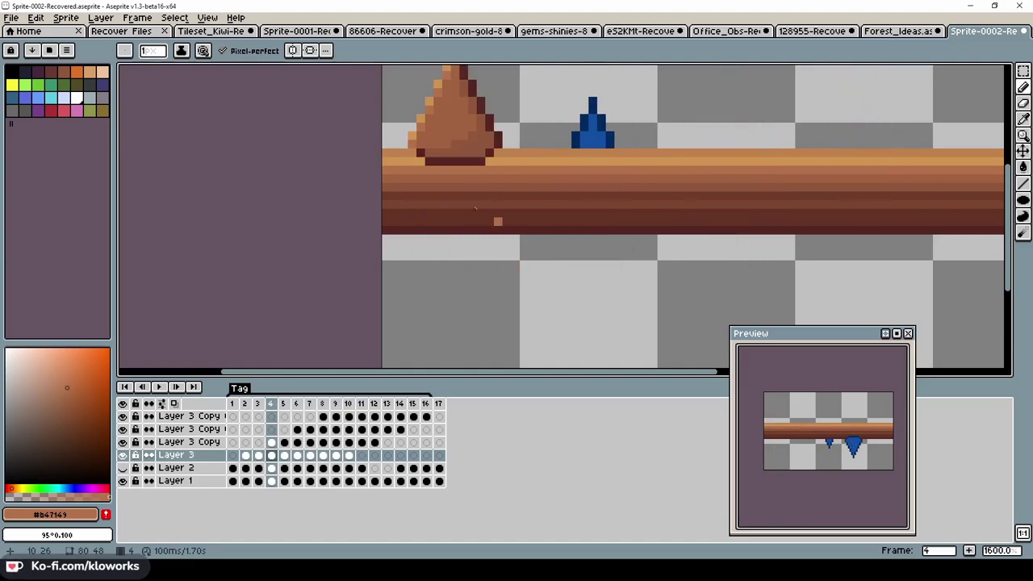
key("Left")
key("Left")
key("Left")
left_click(477, 206, "alt")
left_click(494, 216)
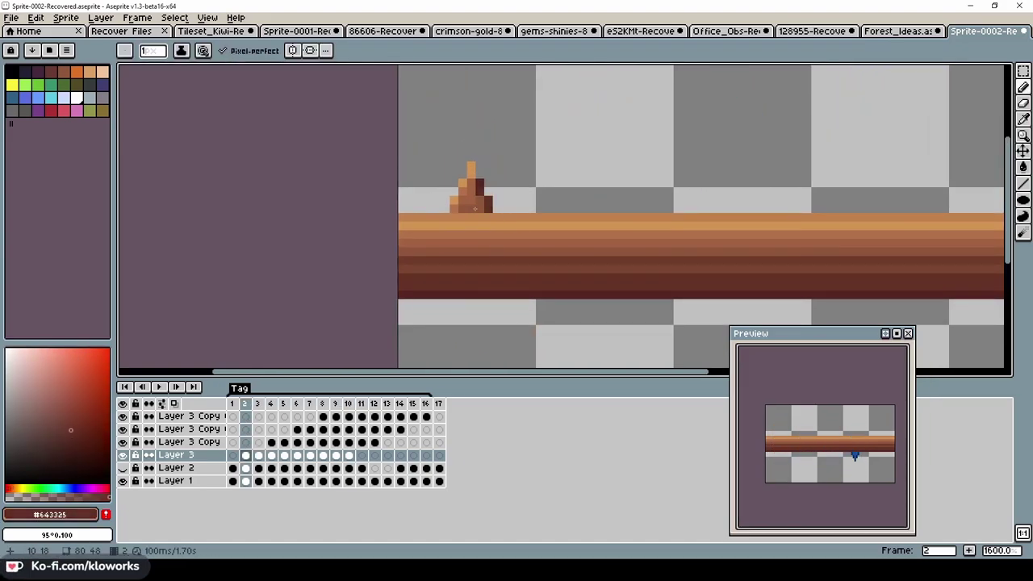
Review the shaded brown blobs across frames with playback, then pick the log's dark brown
key("g")
key("Right")
key("Right")
key("Right")
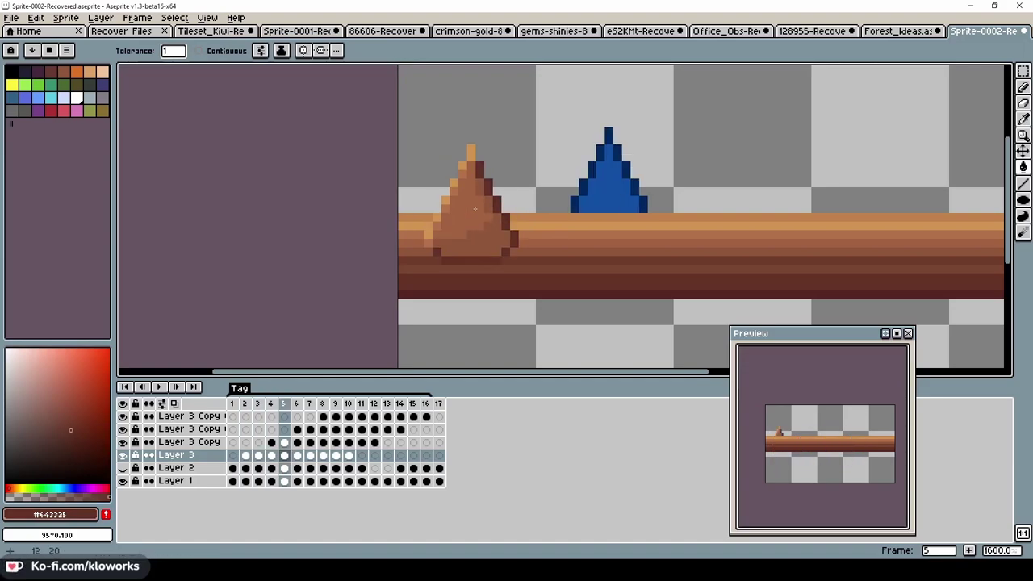
key("Right")
key("Right")
key("Right")
key("Right")
key("Right")
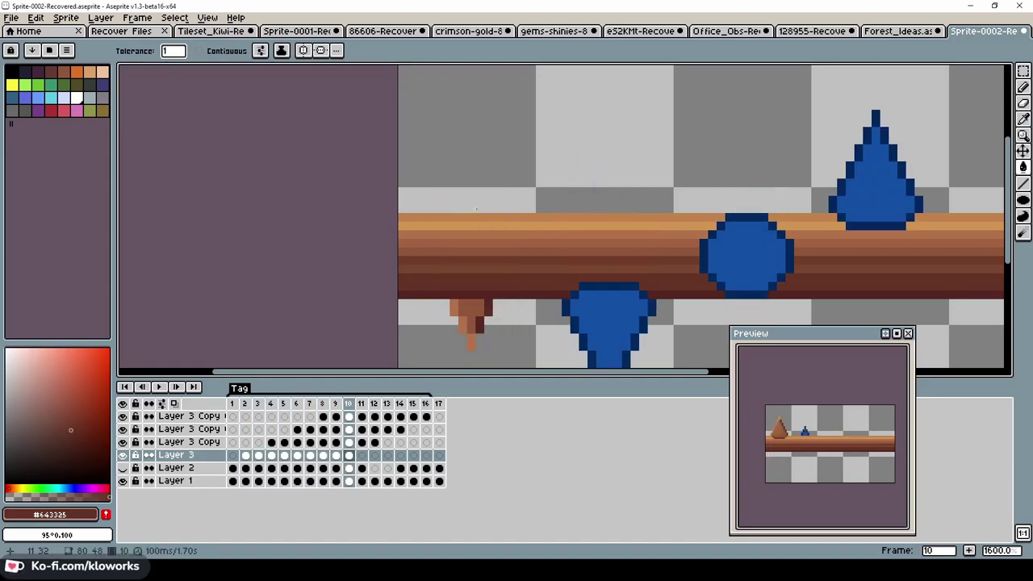
key("Right")
key("Return")
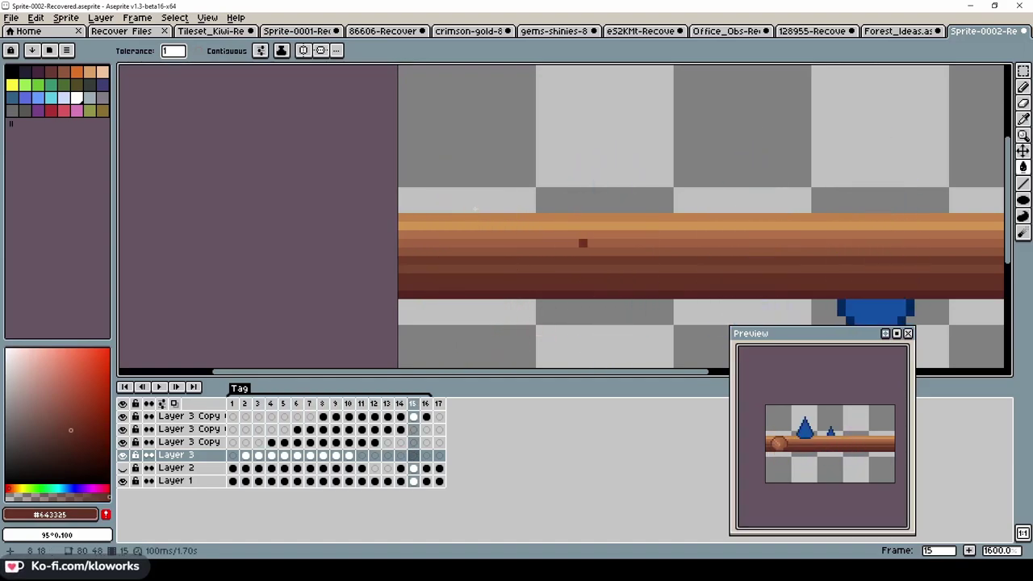
left_click(523, 260, "alt")
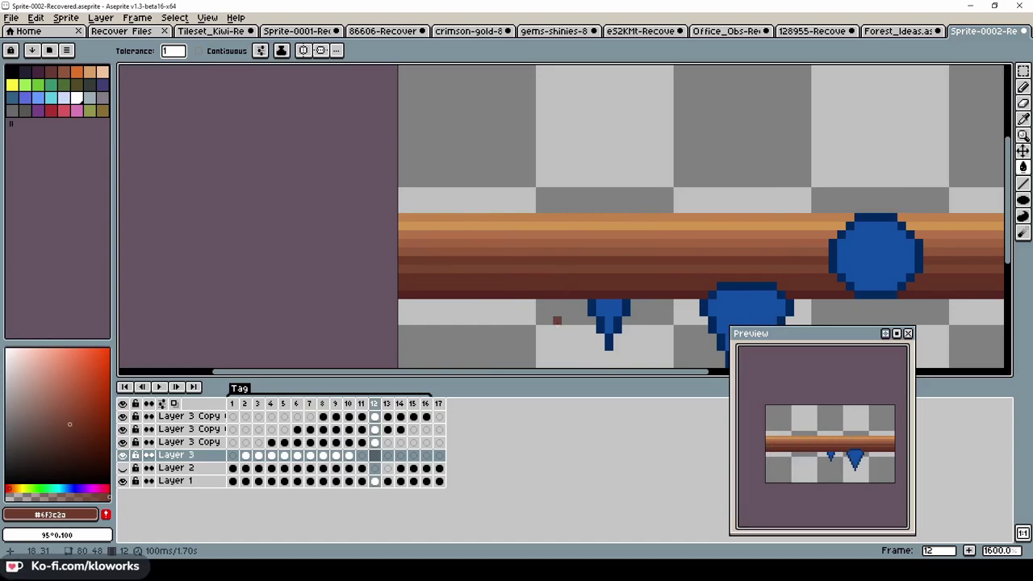
scroll(557, 321, "down", 4)
Delete the three blue Layer 3 Copy layers
left_click(185, 441)
left_click(185, 416, "shift")
key("Delete")
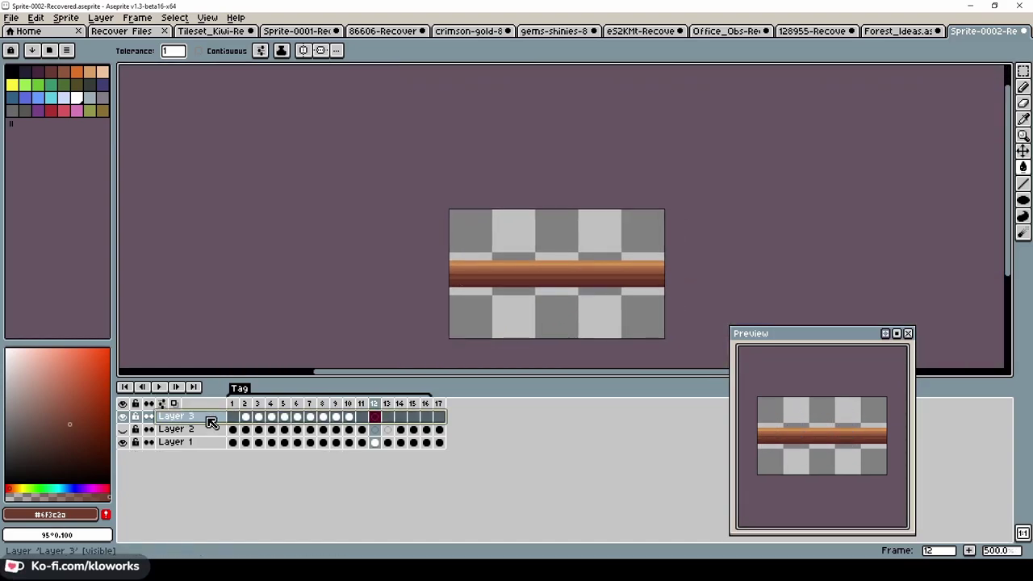
key("plus")
Duplicate the brown Layer 3 and shift the copy's frame 4–12 cels later in the loop
left_click_drag(197, 416, 198, 413)
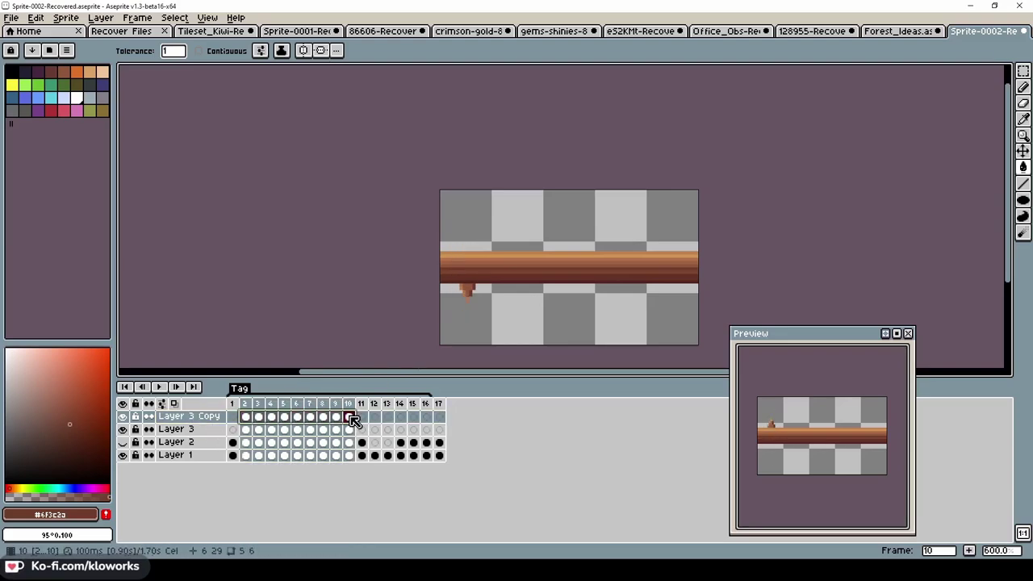
left_click(259, 417)
left_click_drag(270, 403, 373, 404)
key("v")
scroll(478, 287, "up", 3)
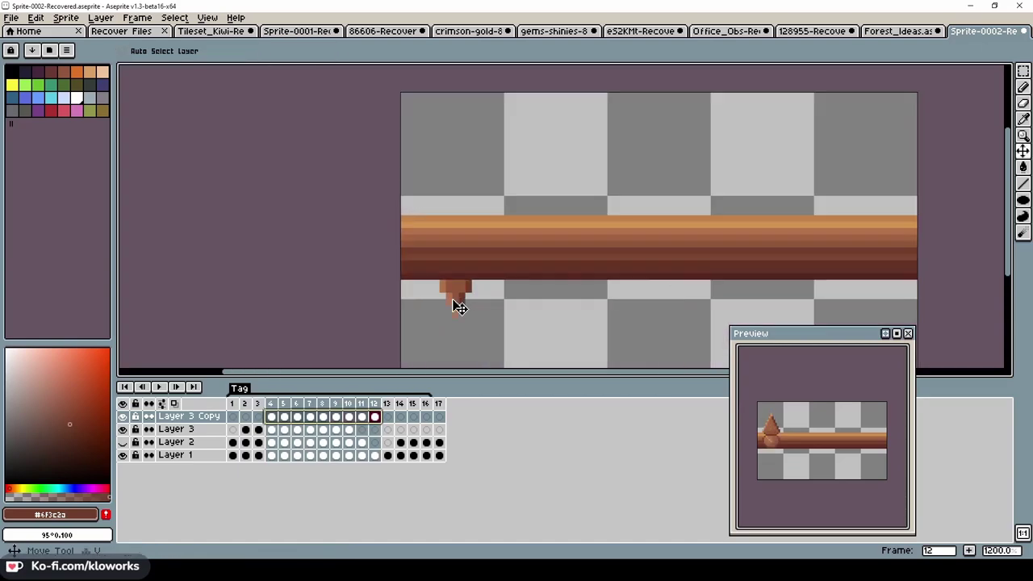
left_click_drag(457, 302, 557, 317)
Recentre the sprite in the Preview window, move the window aside, and duplicate the blob copy layer
scroll(611, 296, "down", 2)
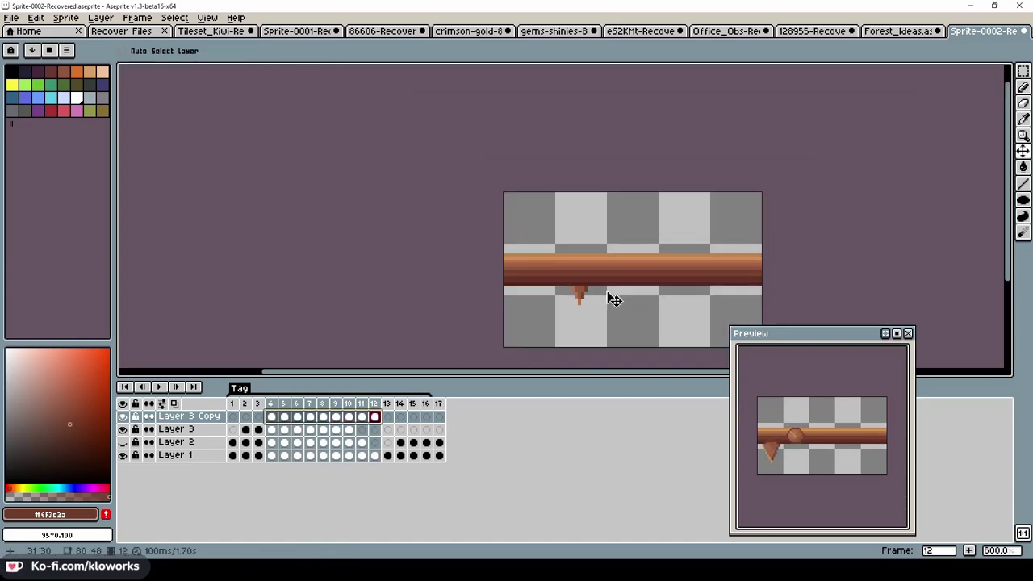
scroll(812, 464, "up", 1)
left_click_drag(812, 464, 854, 453)
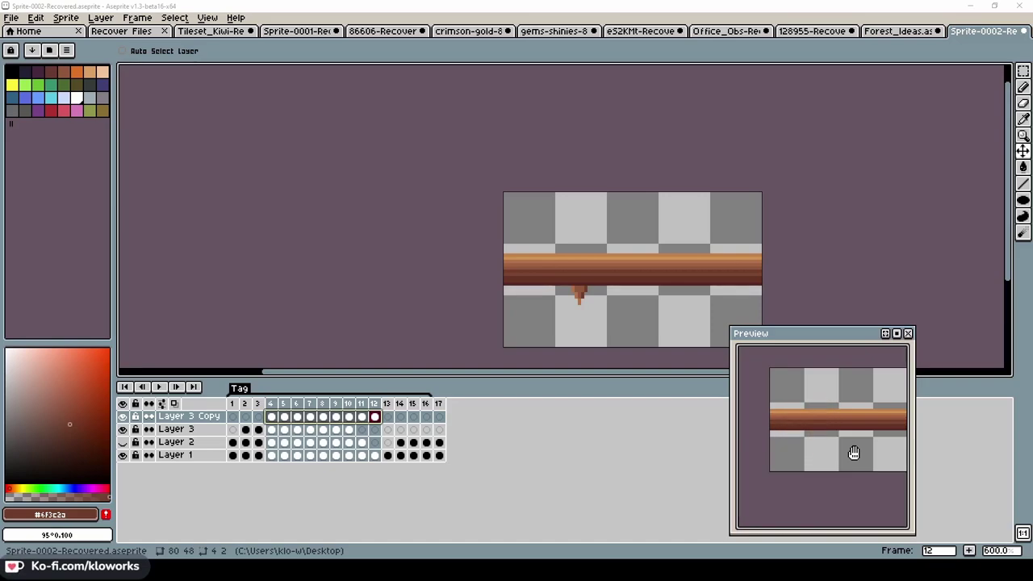
scroll(818, 446, "down", 2)
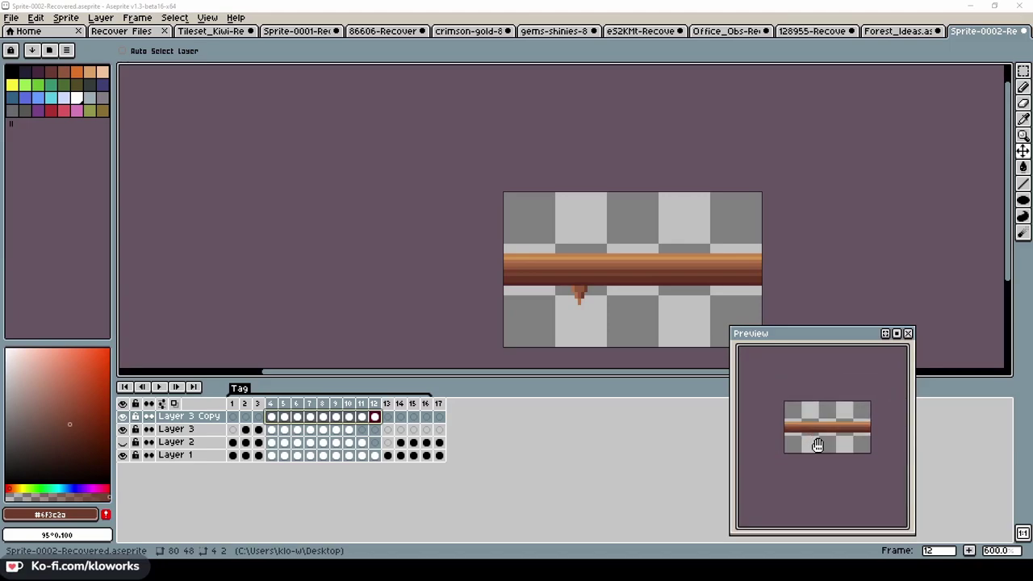
left_click_drag(839, 336, 920, 265)
left_click(196, 417)
mouse_move(196, 418)
left_mouse_down()
mouse_move(282, 426)
mouse_move(296, 417)
left_mouse_up()
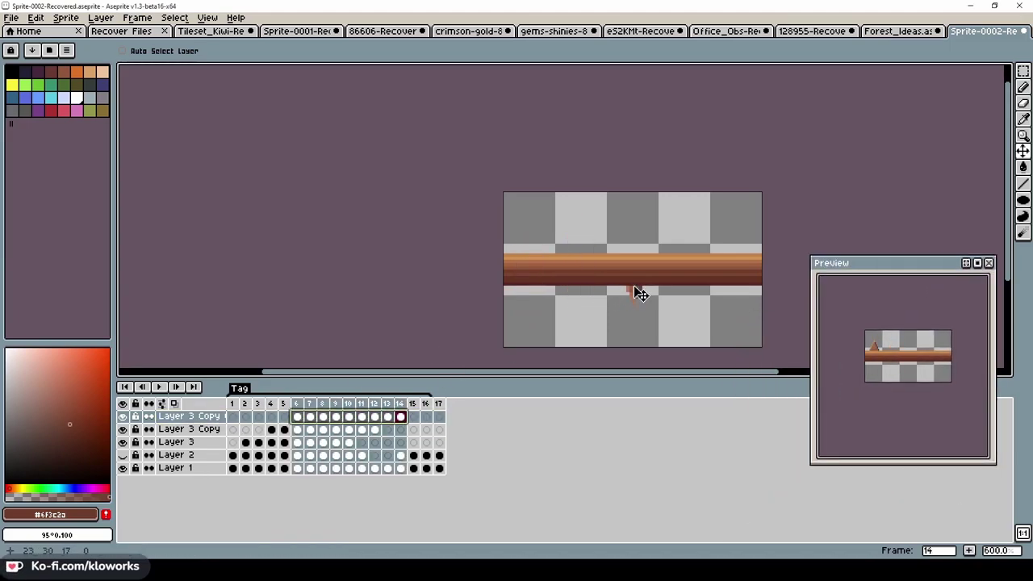
Add two more brown blob copy layers, shifting their frames later in the loop
left_click(196, 418)
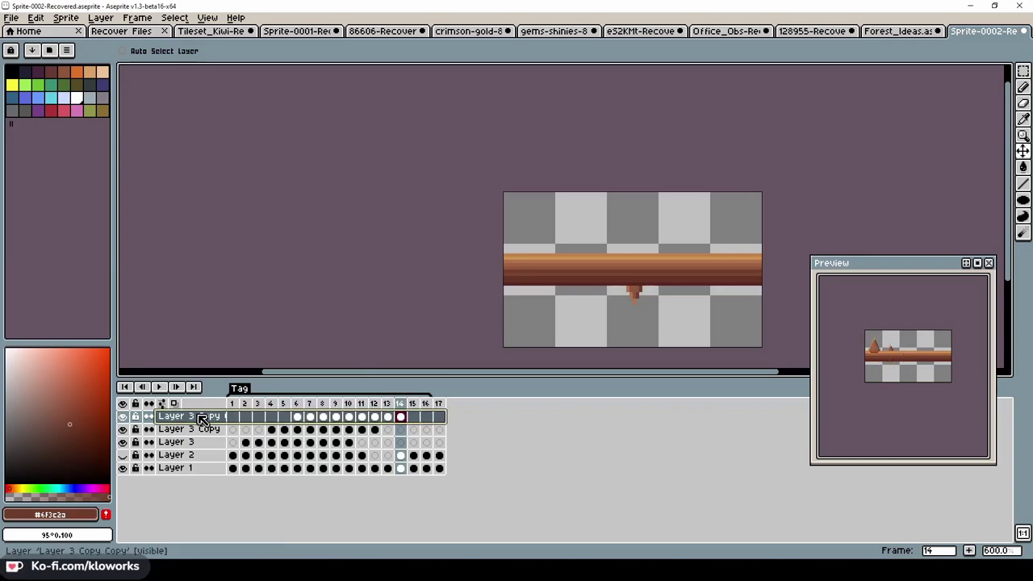
left_click_drag(201, 419, 272, 440)
mouse_move(400, 417)
left_mouse_down()
mouse_move(296, 418)
mouse_move(323, 418)
left_mouse_up()
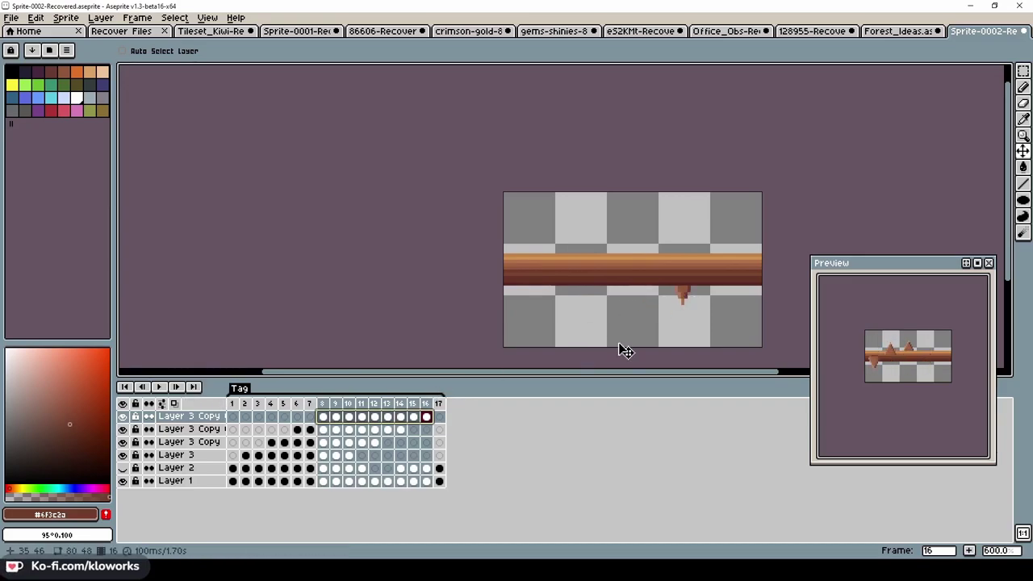
left_click_drag(167, 415, 349, 420)
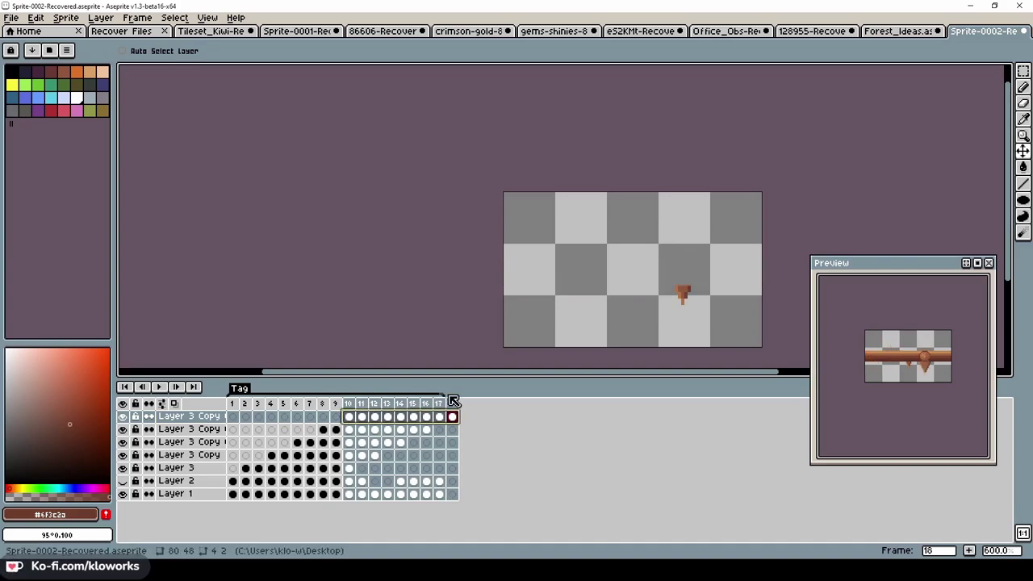
Extend the log into frame 18 and select frames 10 to 18 across all layers
left_click_drag(445, 494, 454, 494)
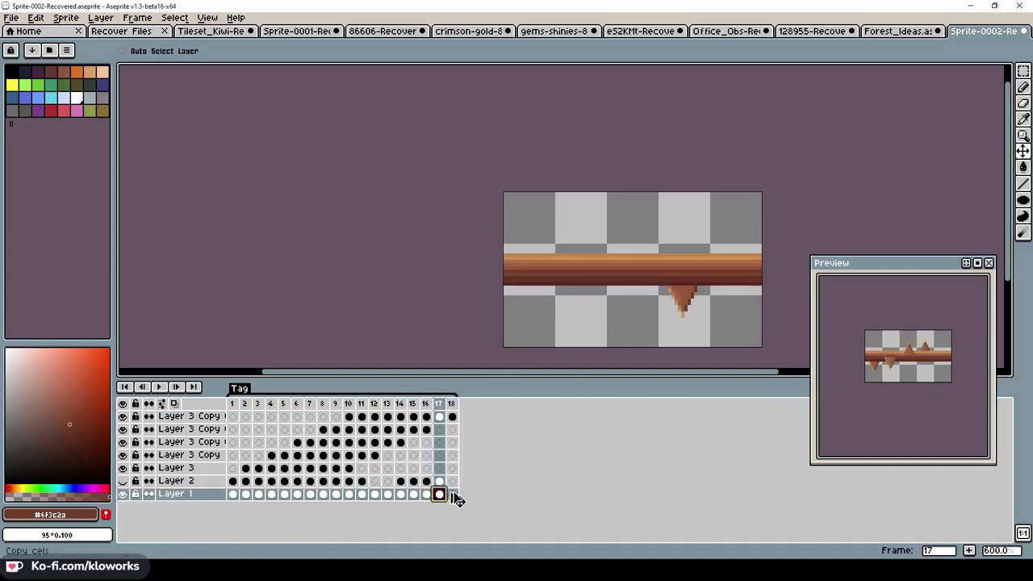
left_click(454, 416)
left_click_drag(367, 411, 457, 423)
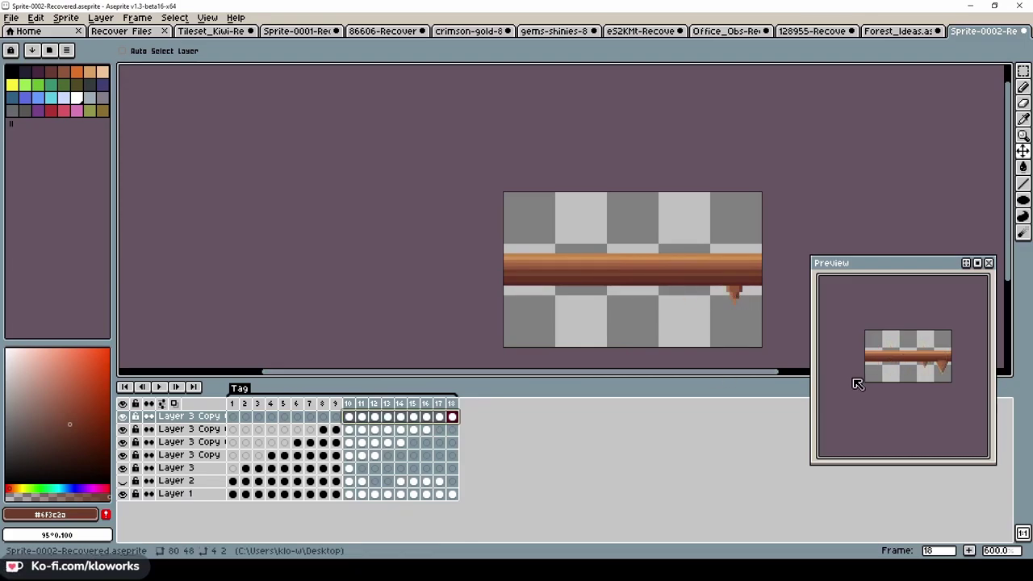
Play the 18-frame loop of staggered brown blobs rolling around the log
scroll(667, 288, "down", 1)
key("Return")
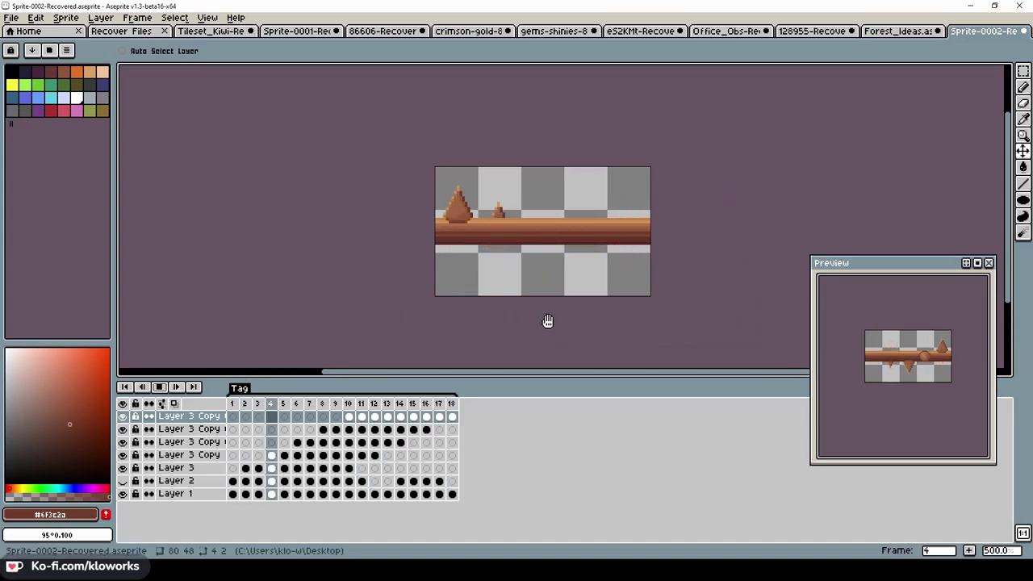